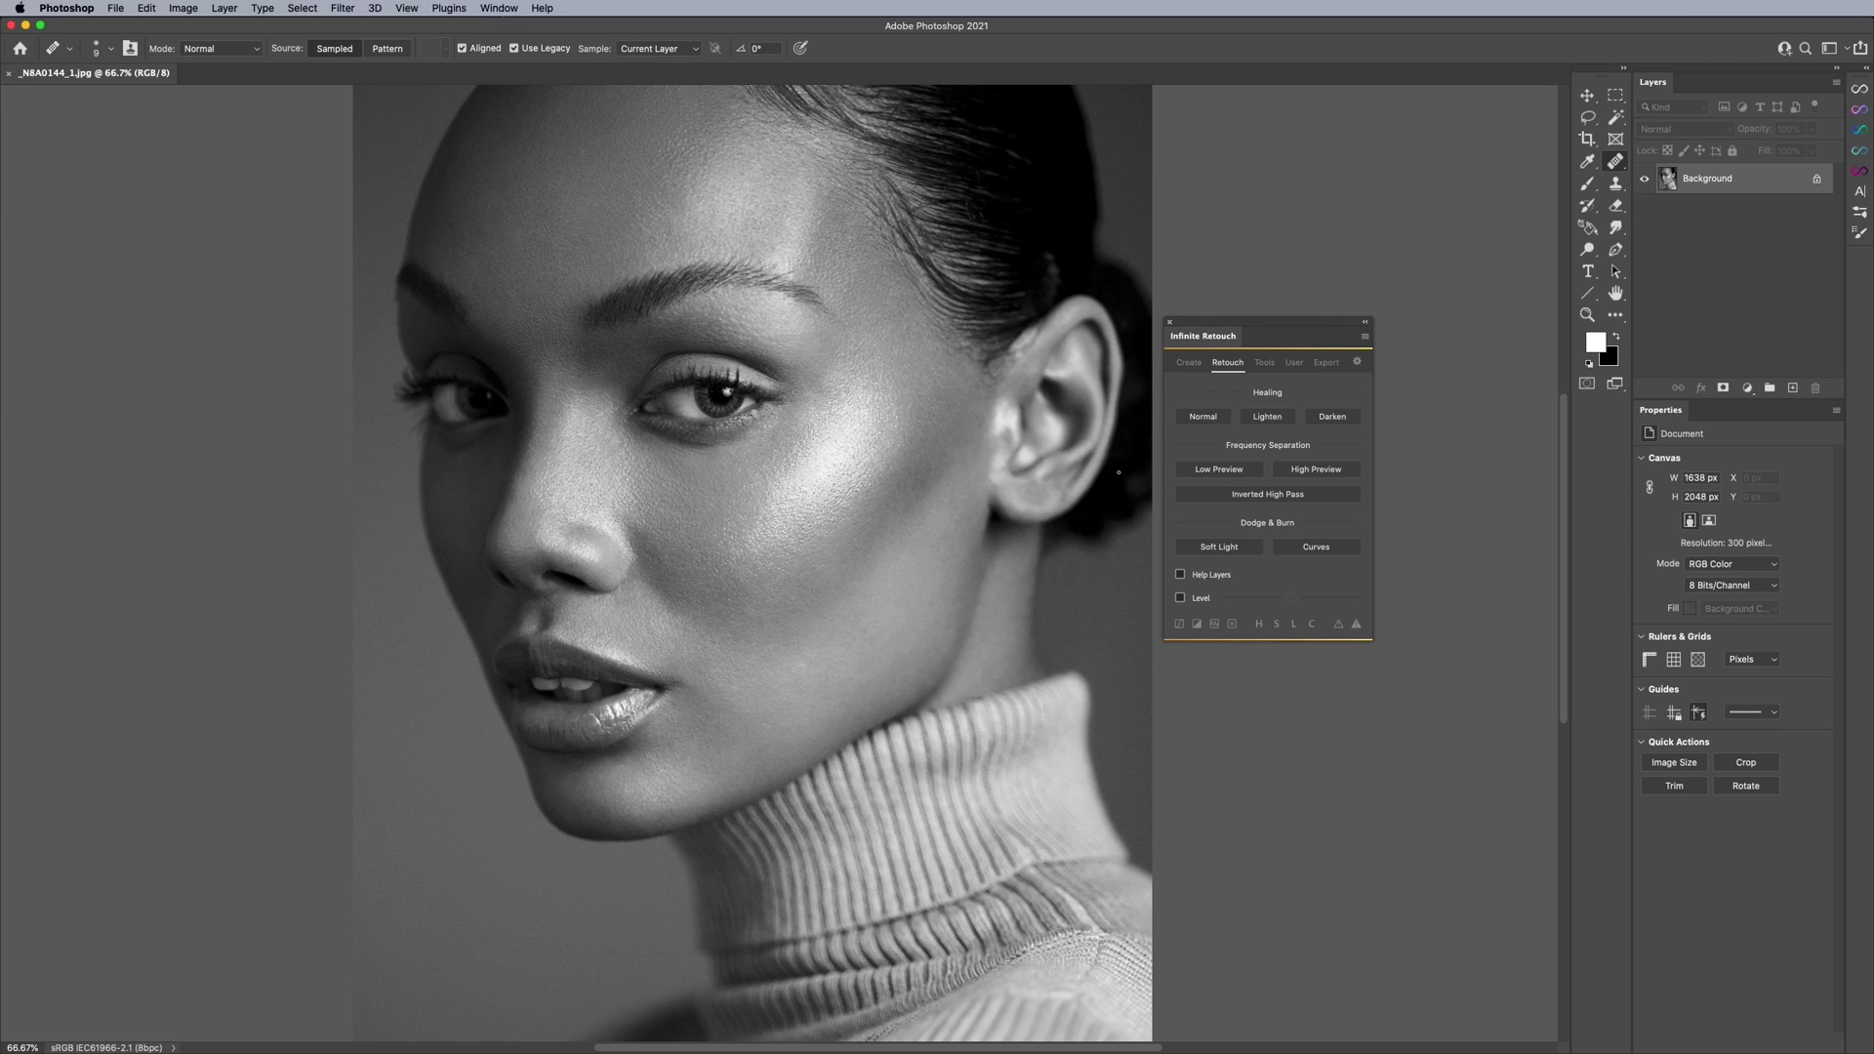
Run Infinite Retouch's Create setup to build retouching layer groups above the portrait's Background.
click(1189, 362)
click(1266, 489)
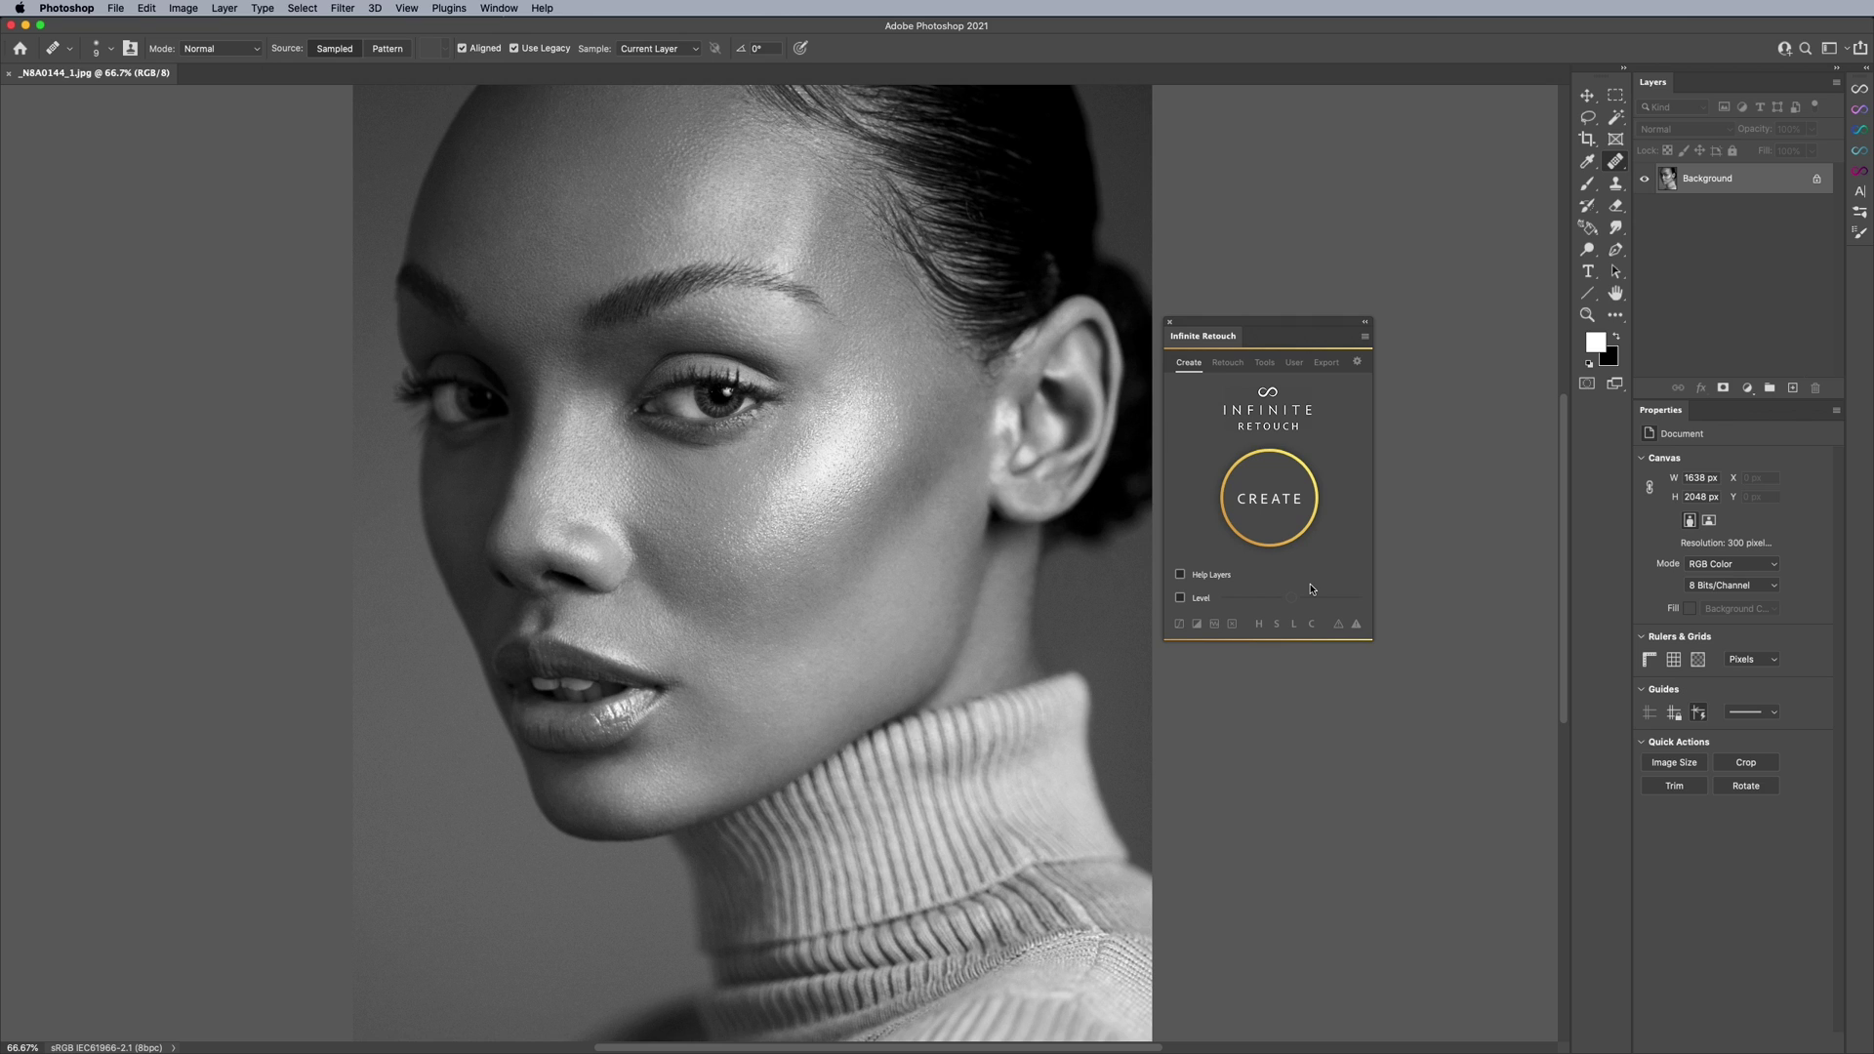
Run the setup, delete the Color Correction, Dodge and Burn and Clean groups, then show Retouch options.
click(1284, 500)
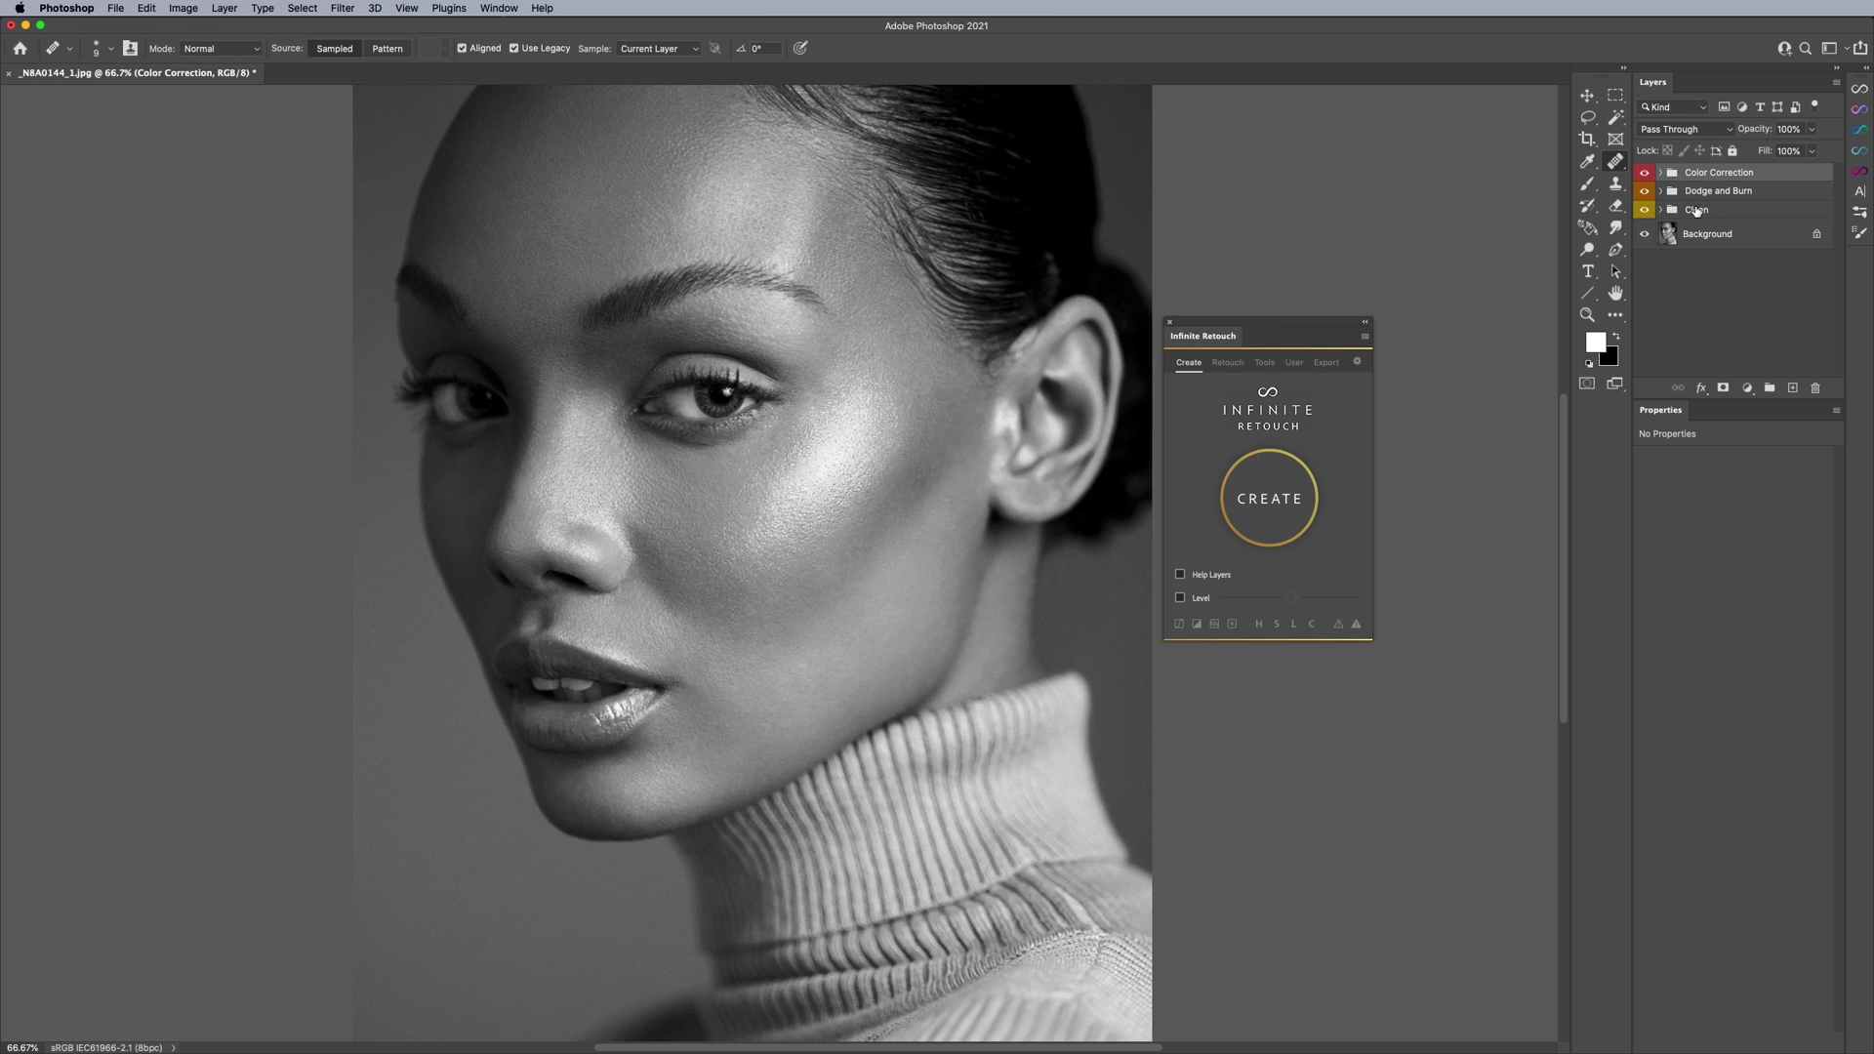
shift+click(1696, 210)
key(Delete)
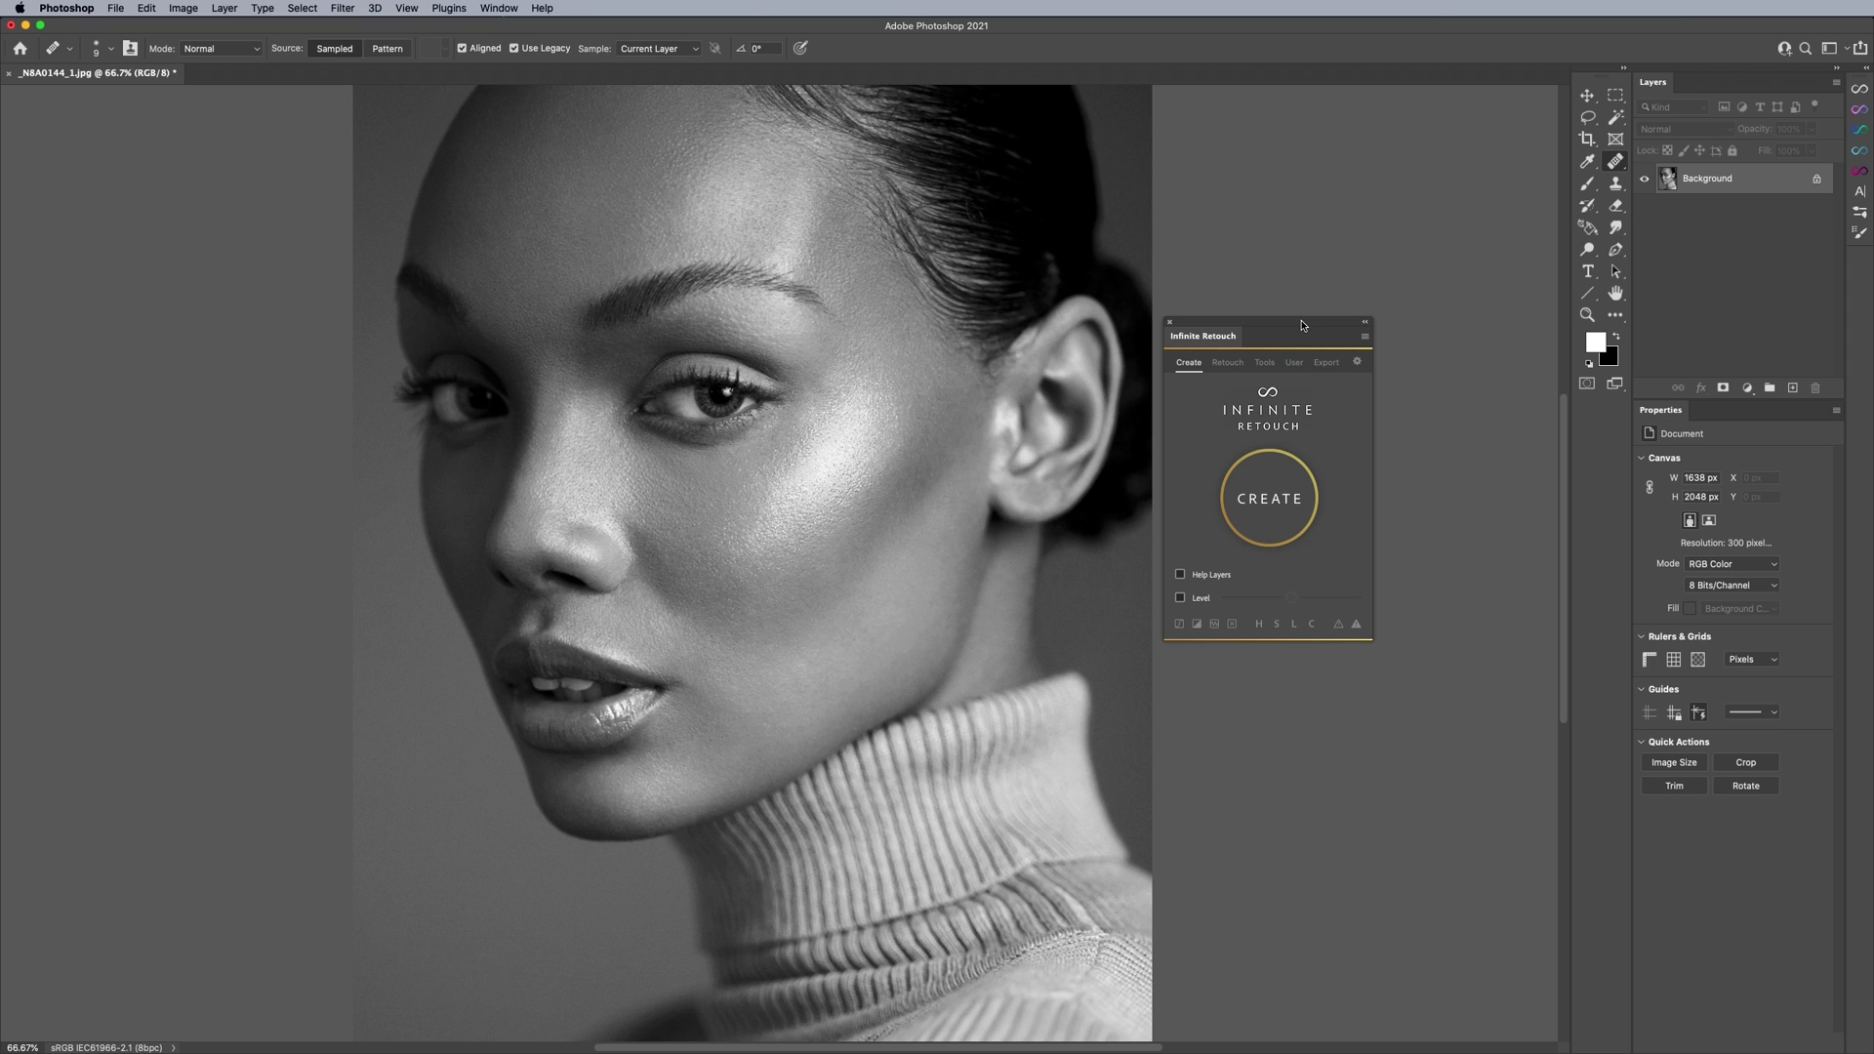
click(1222, 366)
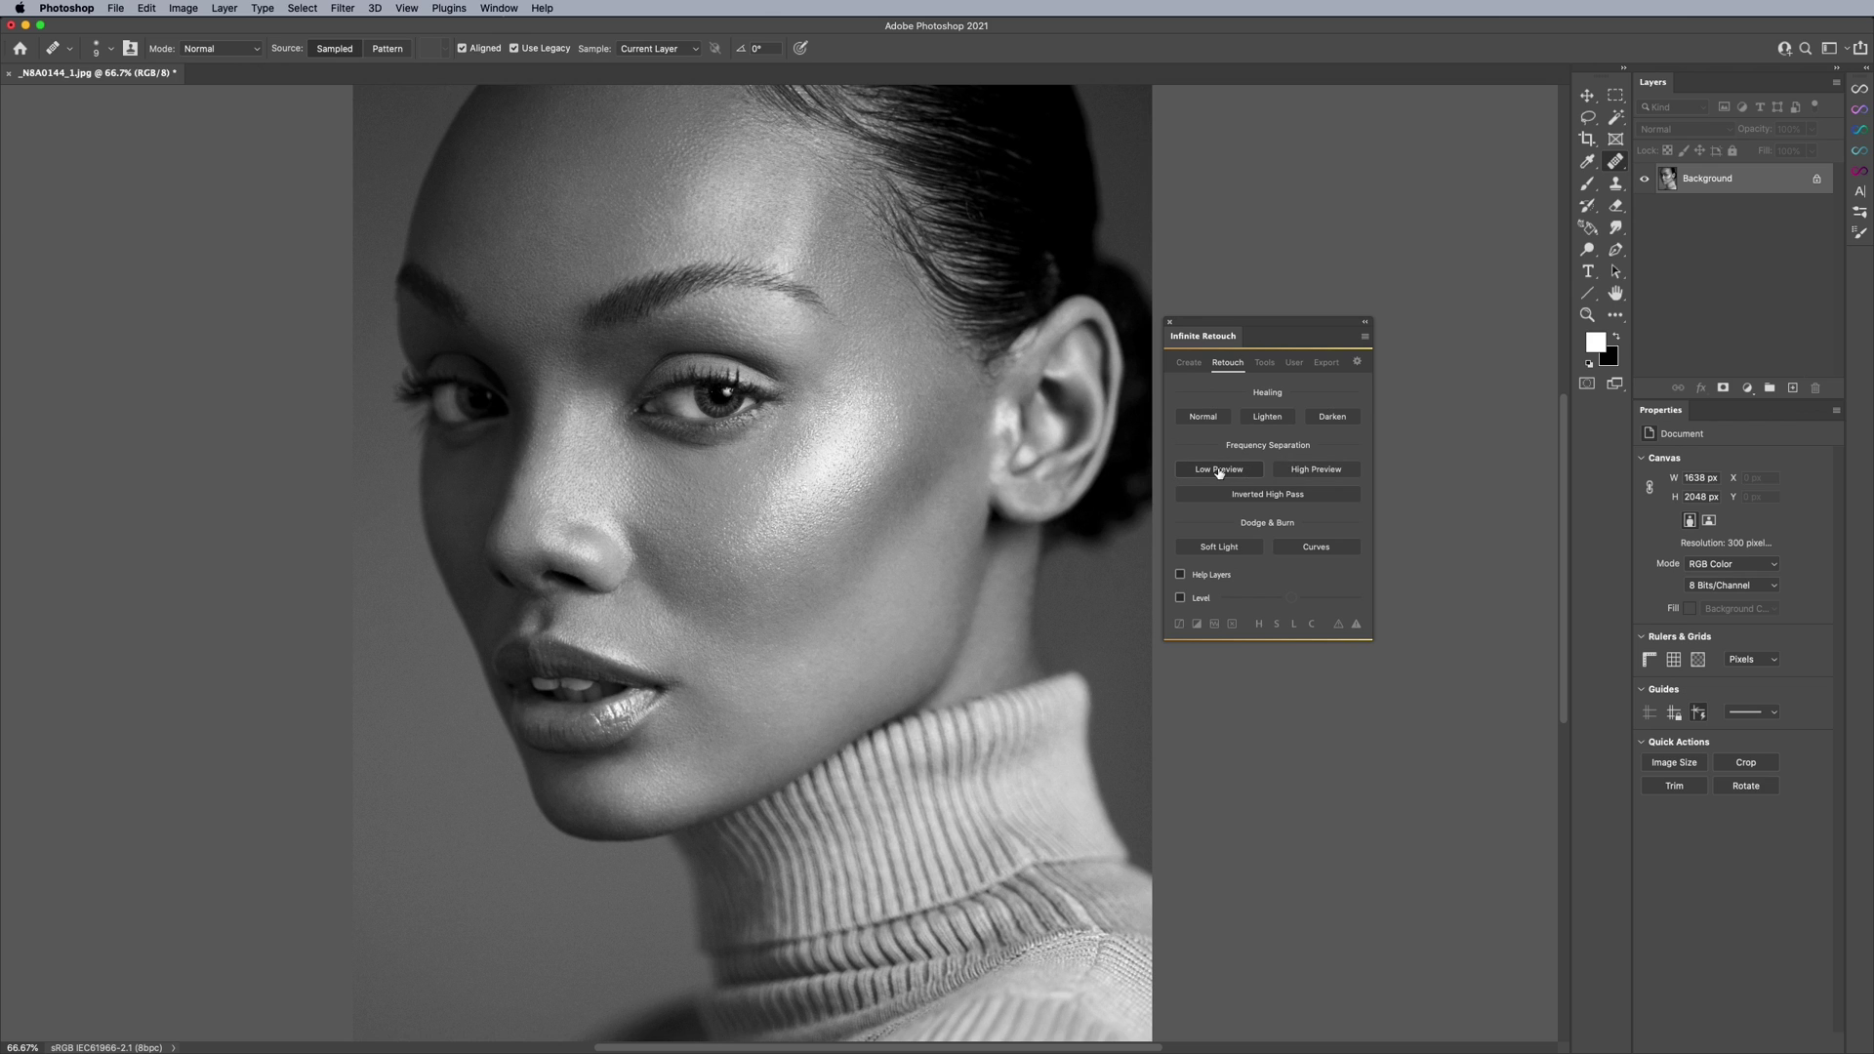
right_click(1218, 470)
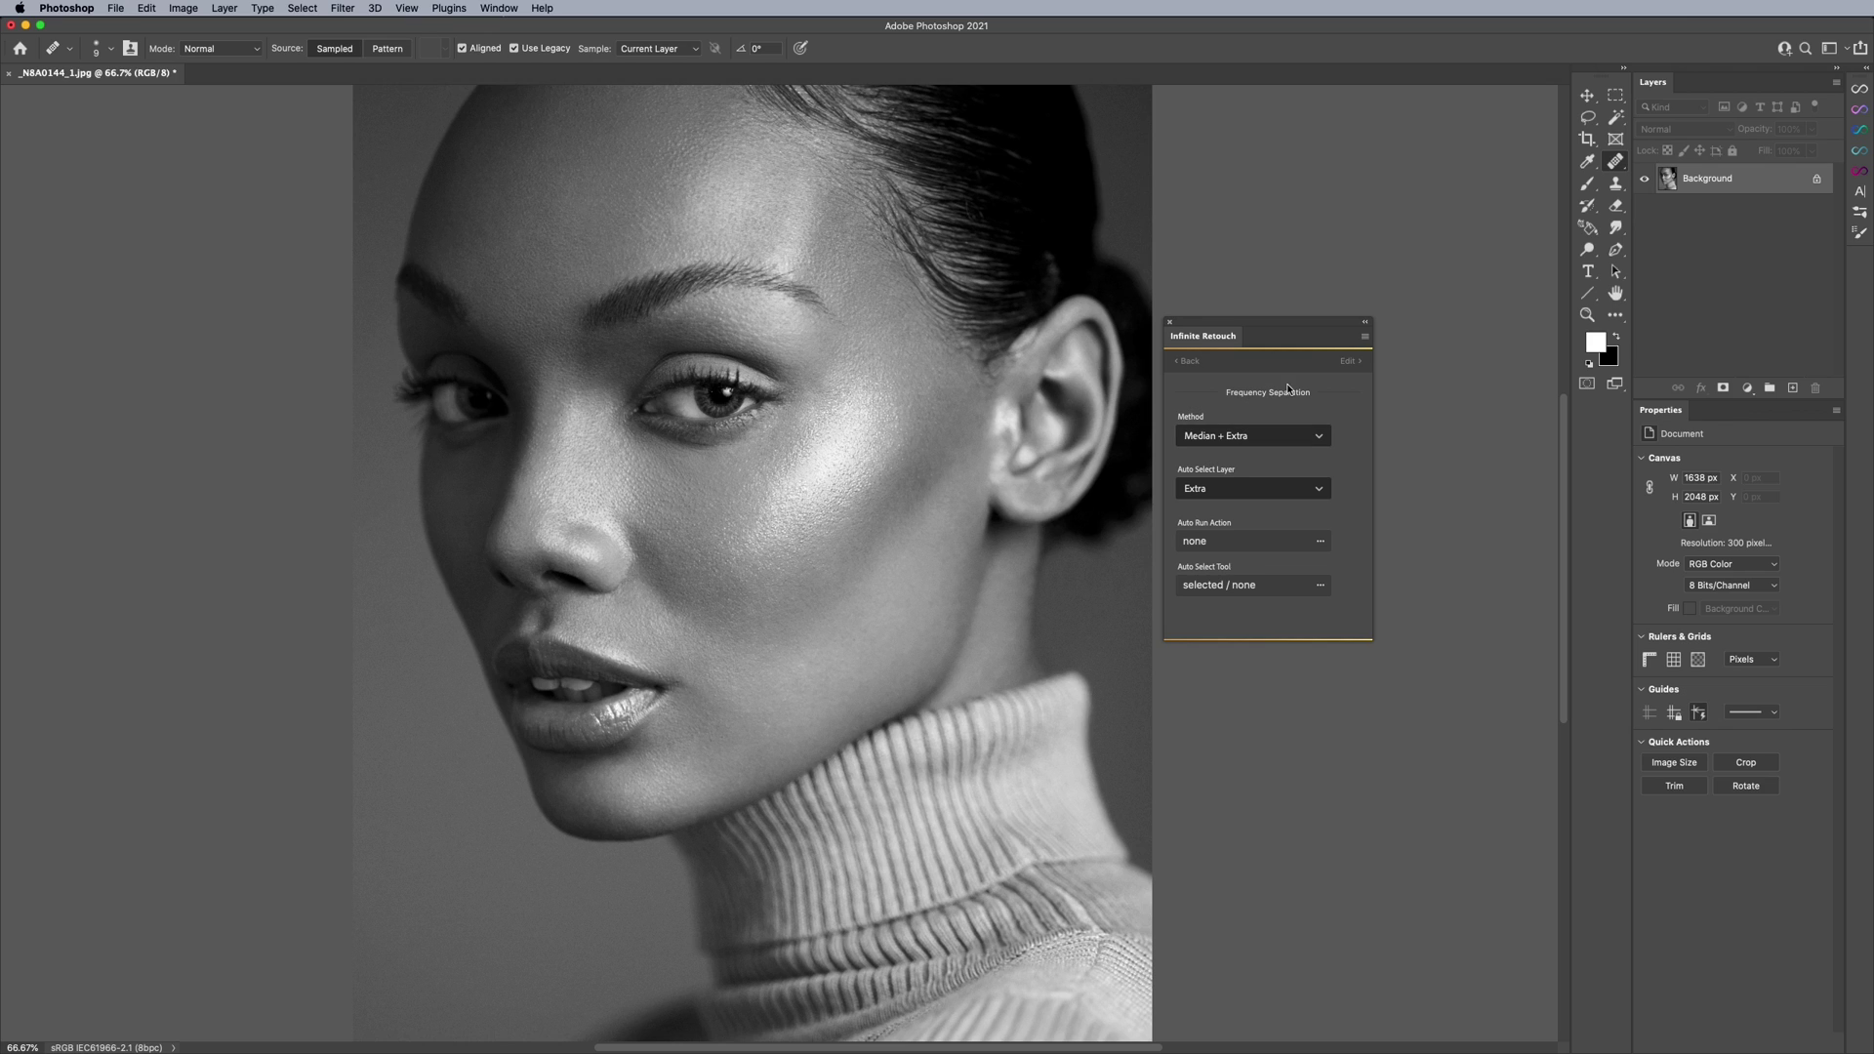
click(1205, 493)
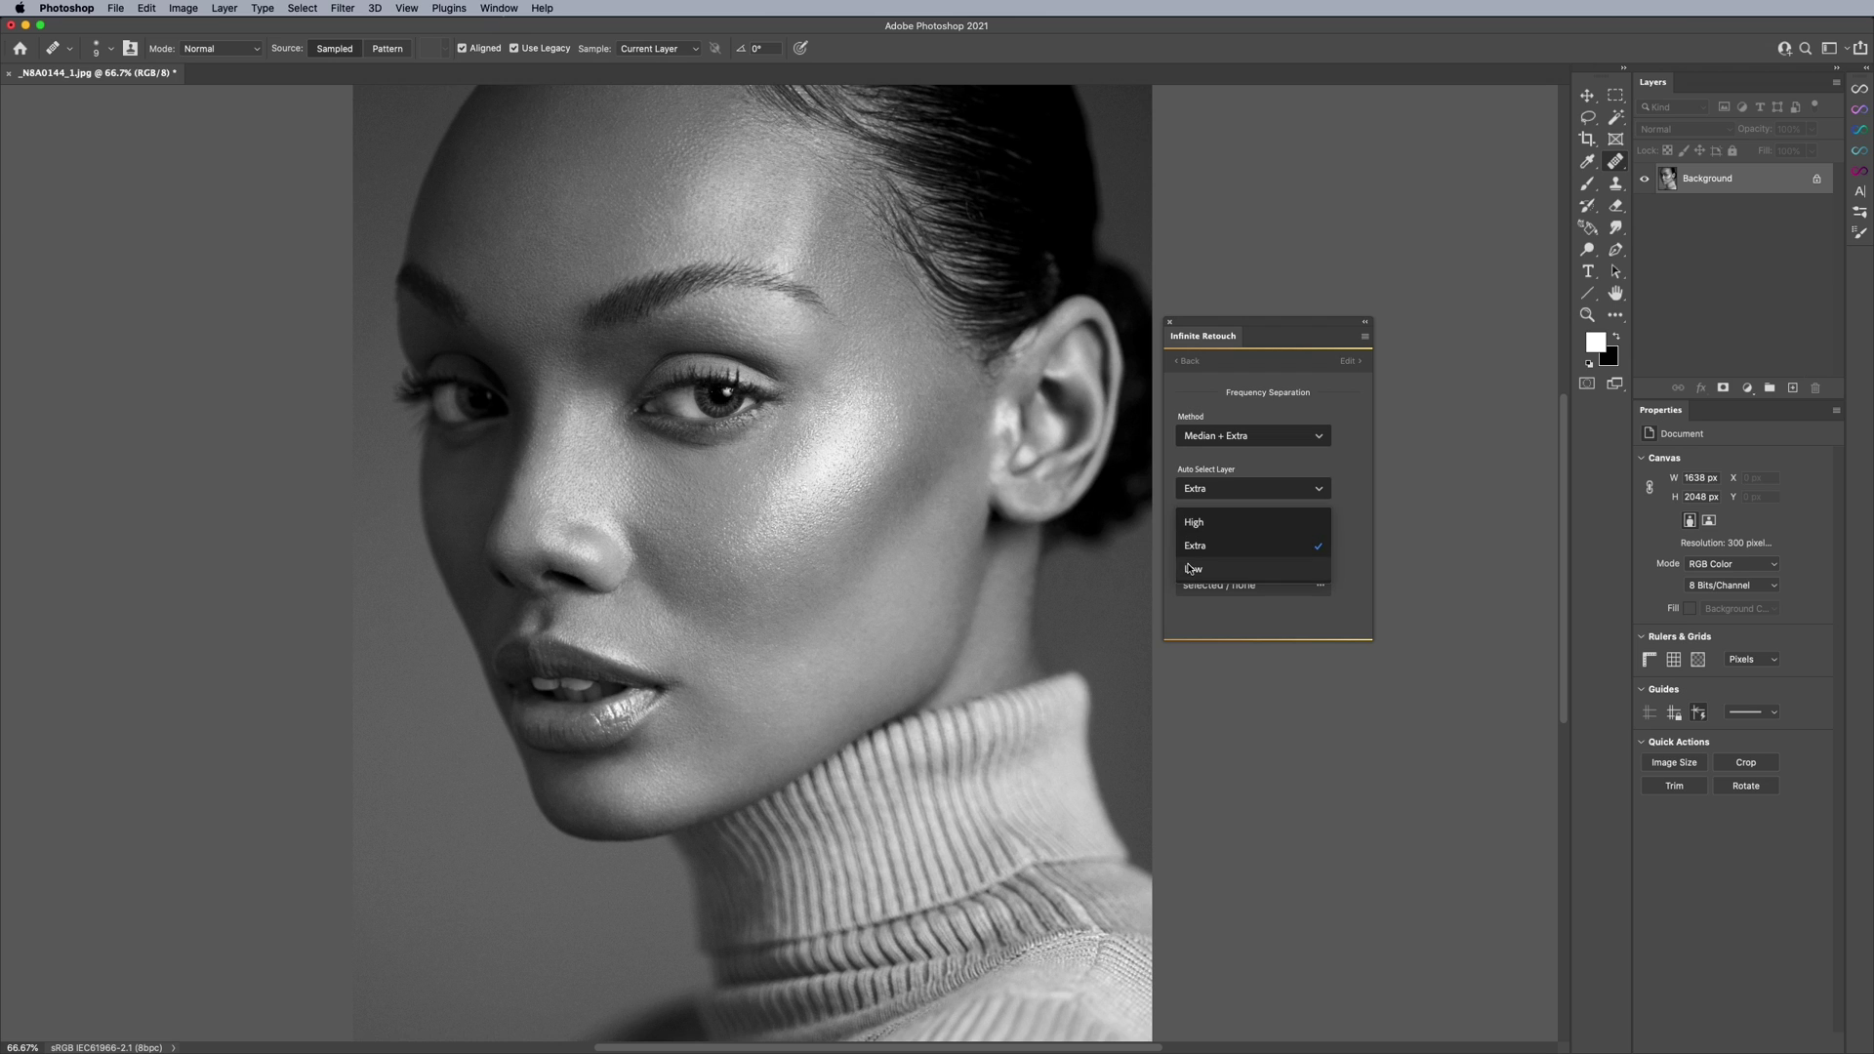
click(1220, 545)
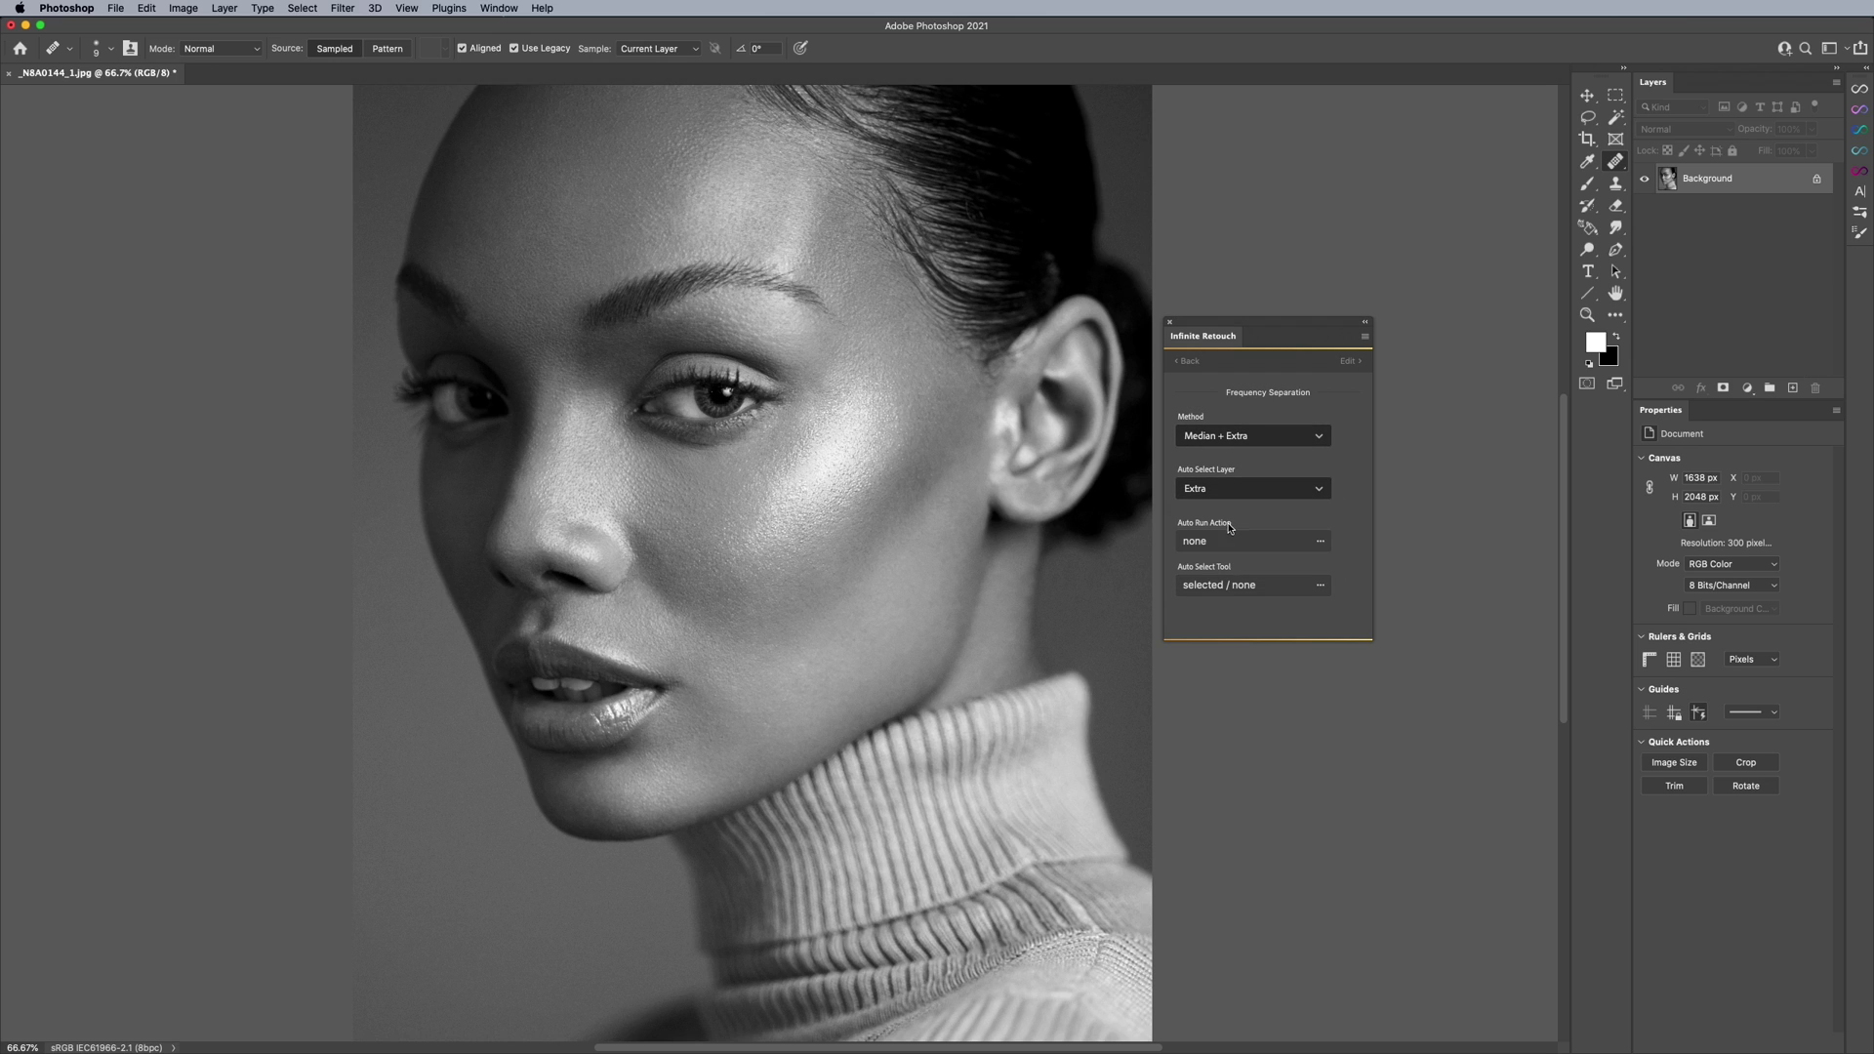
click(1205, 586)
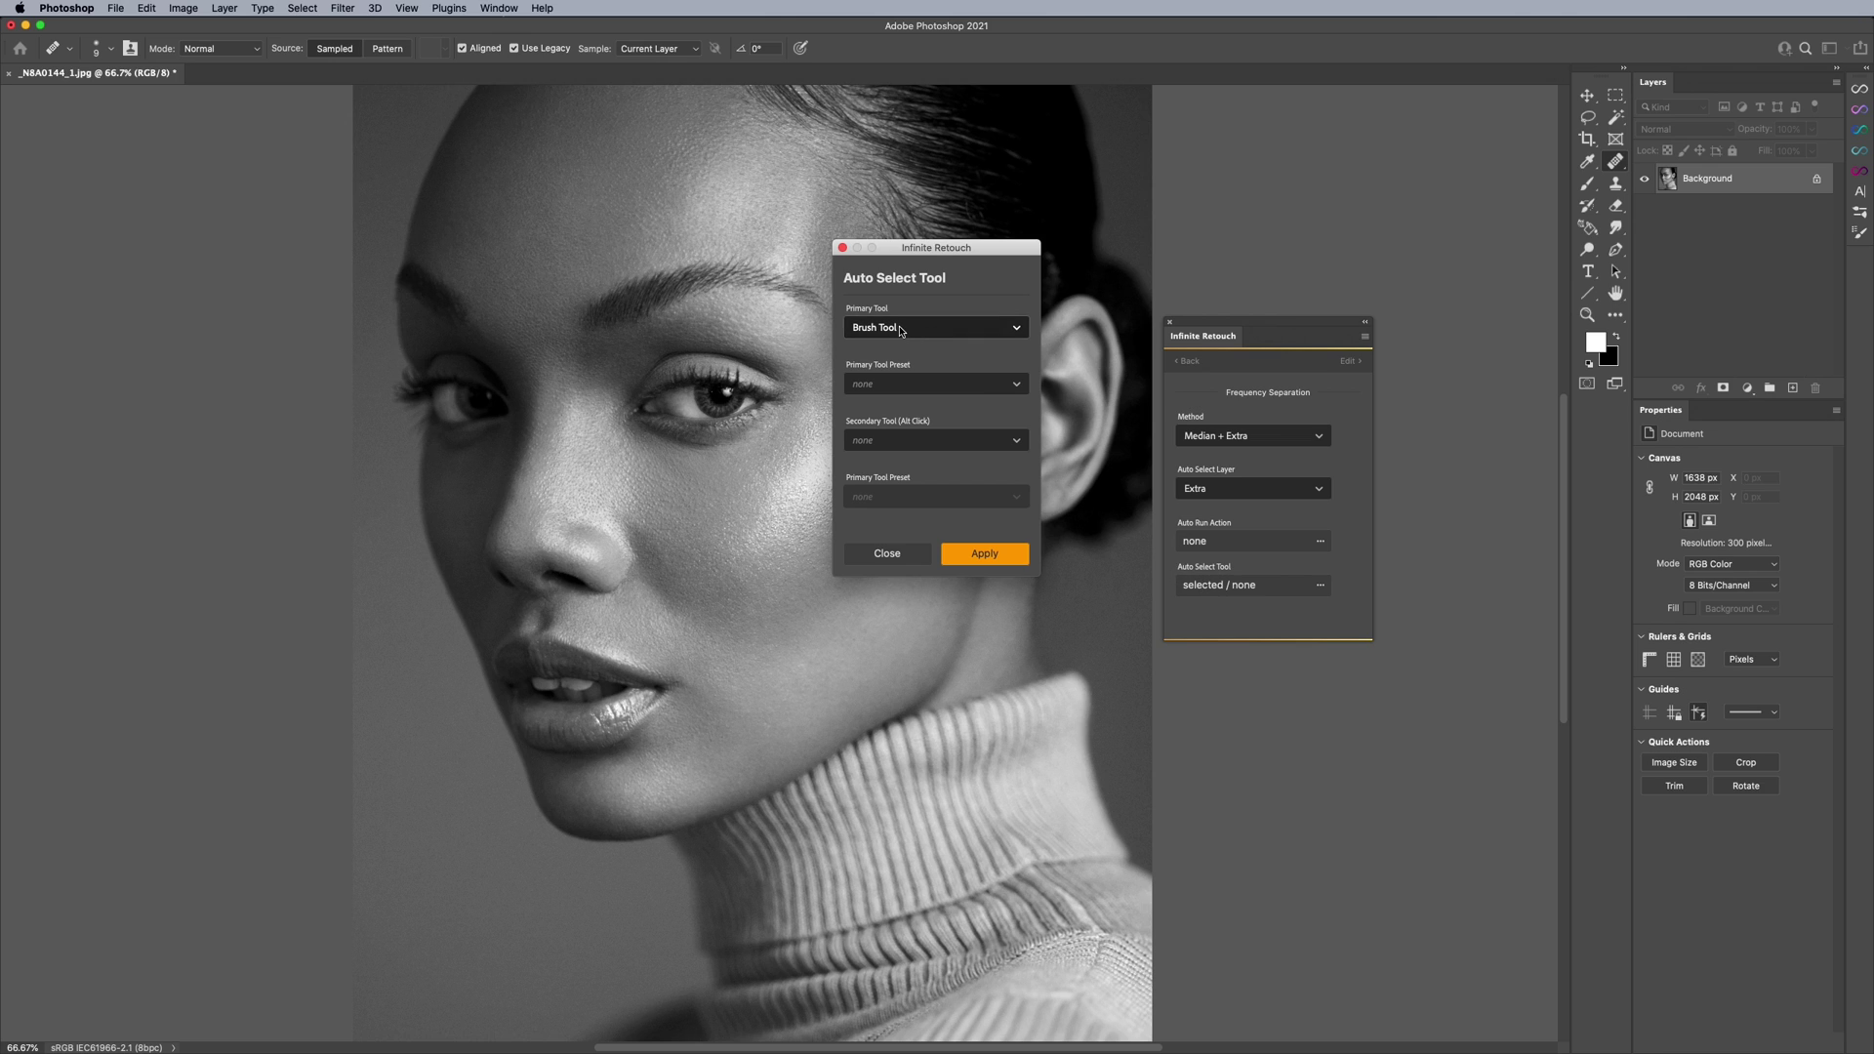
click(896, 551)
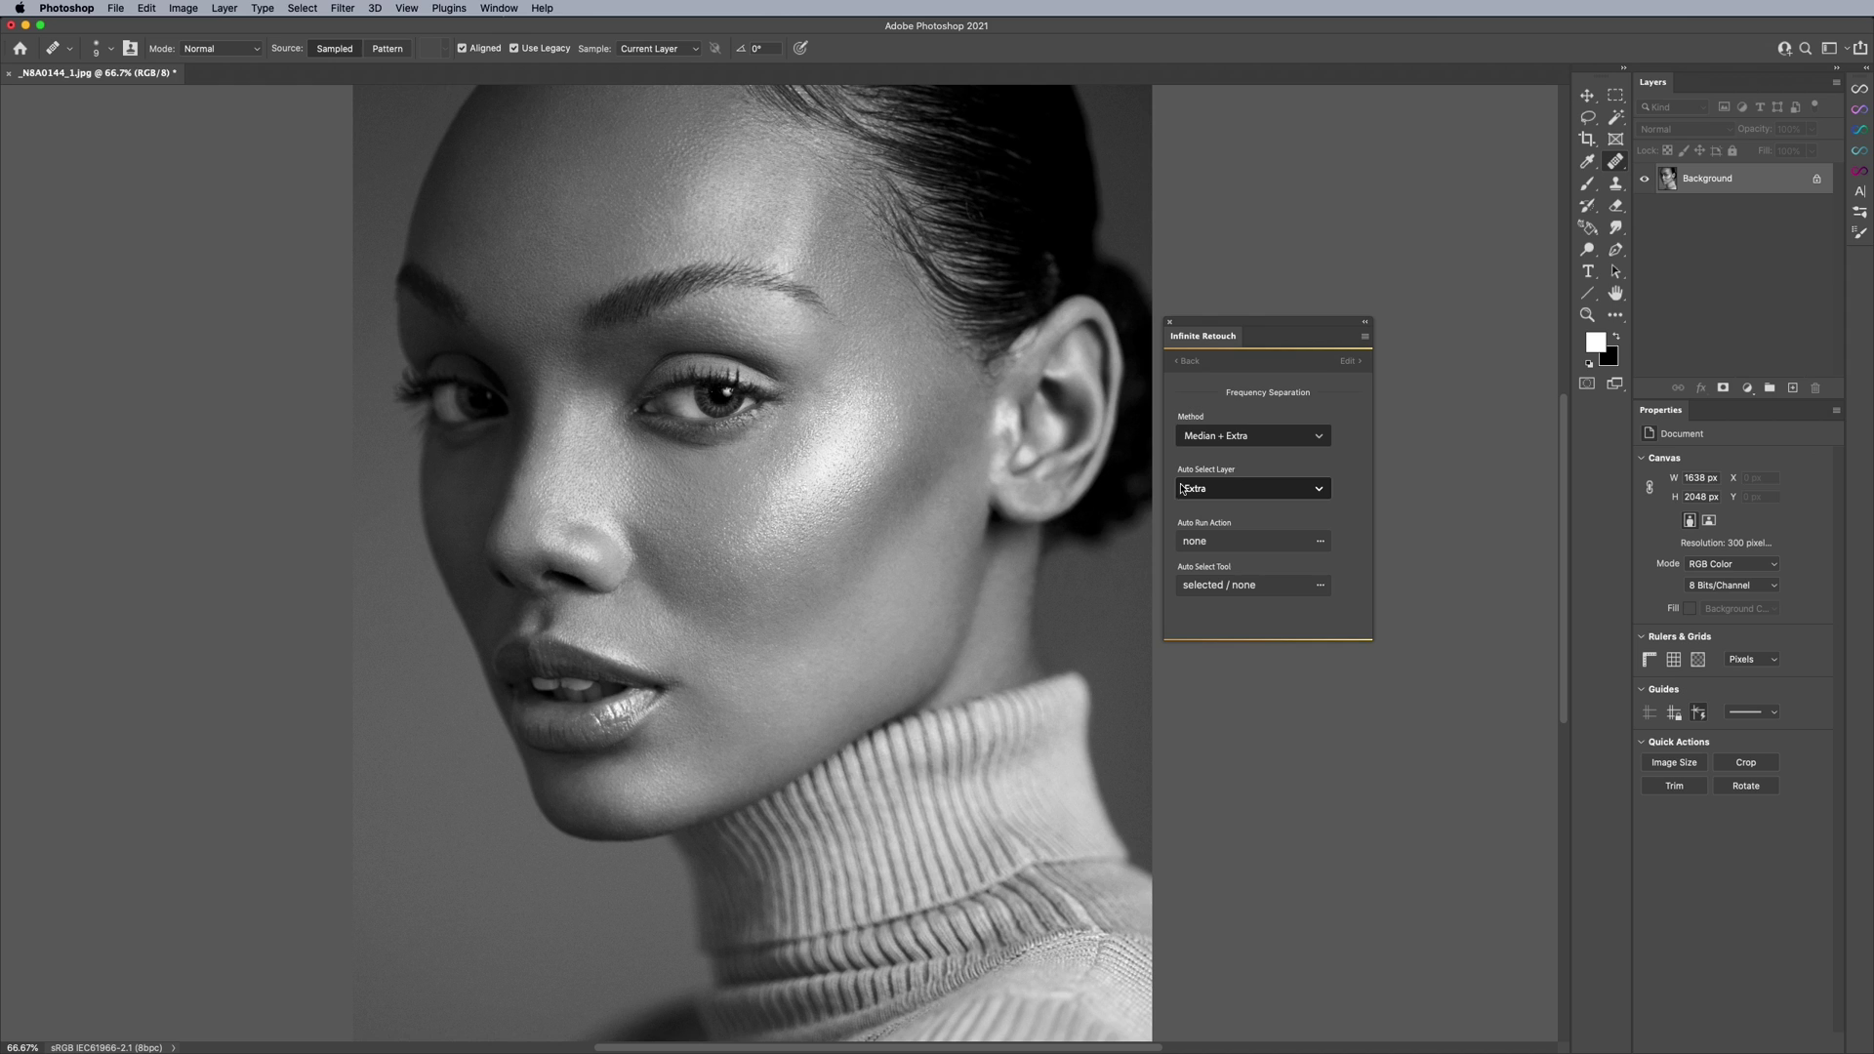
click(1203, 491)
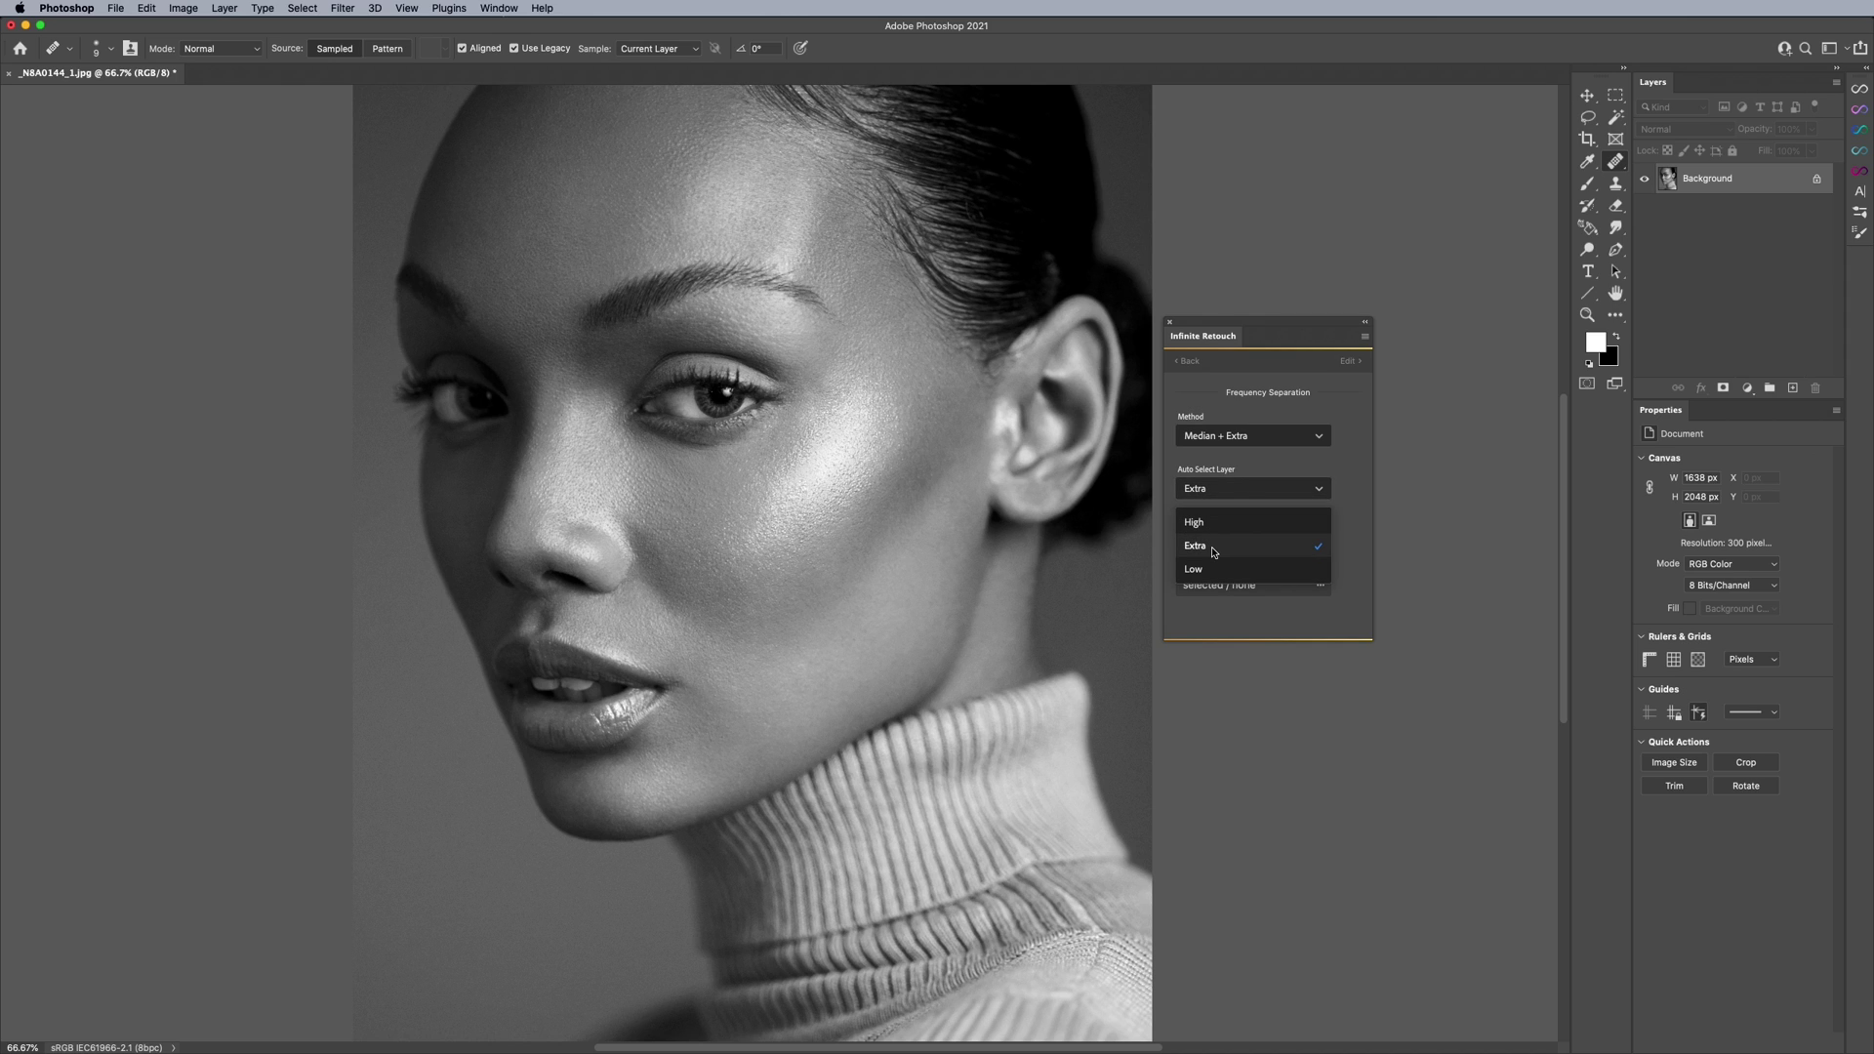
click(1234, 438)
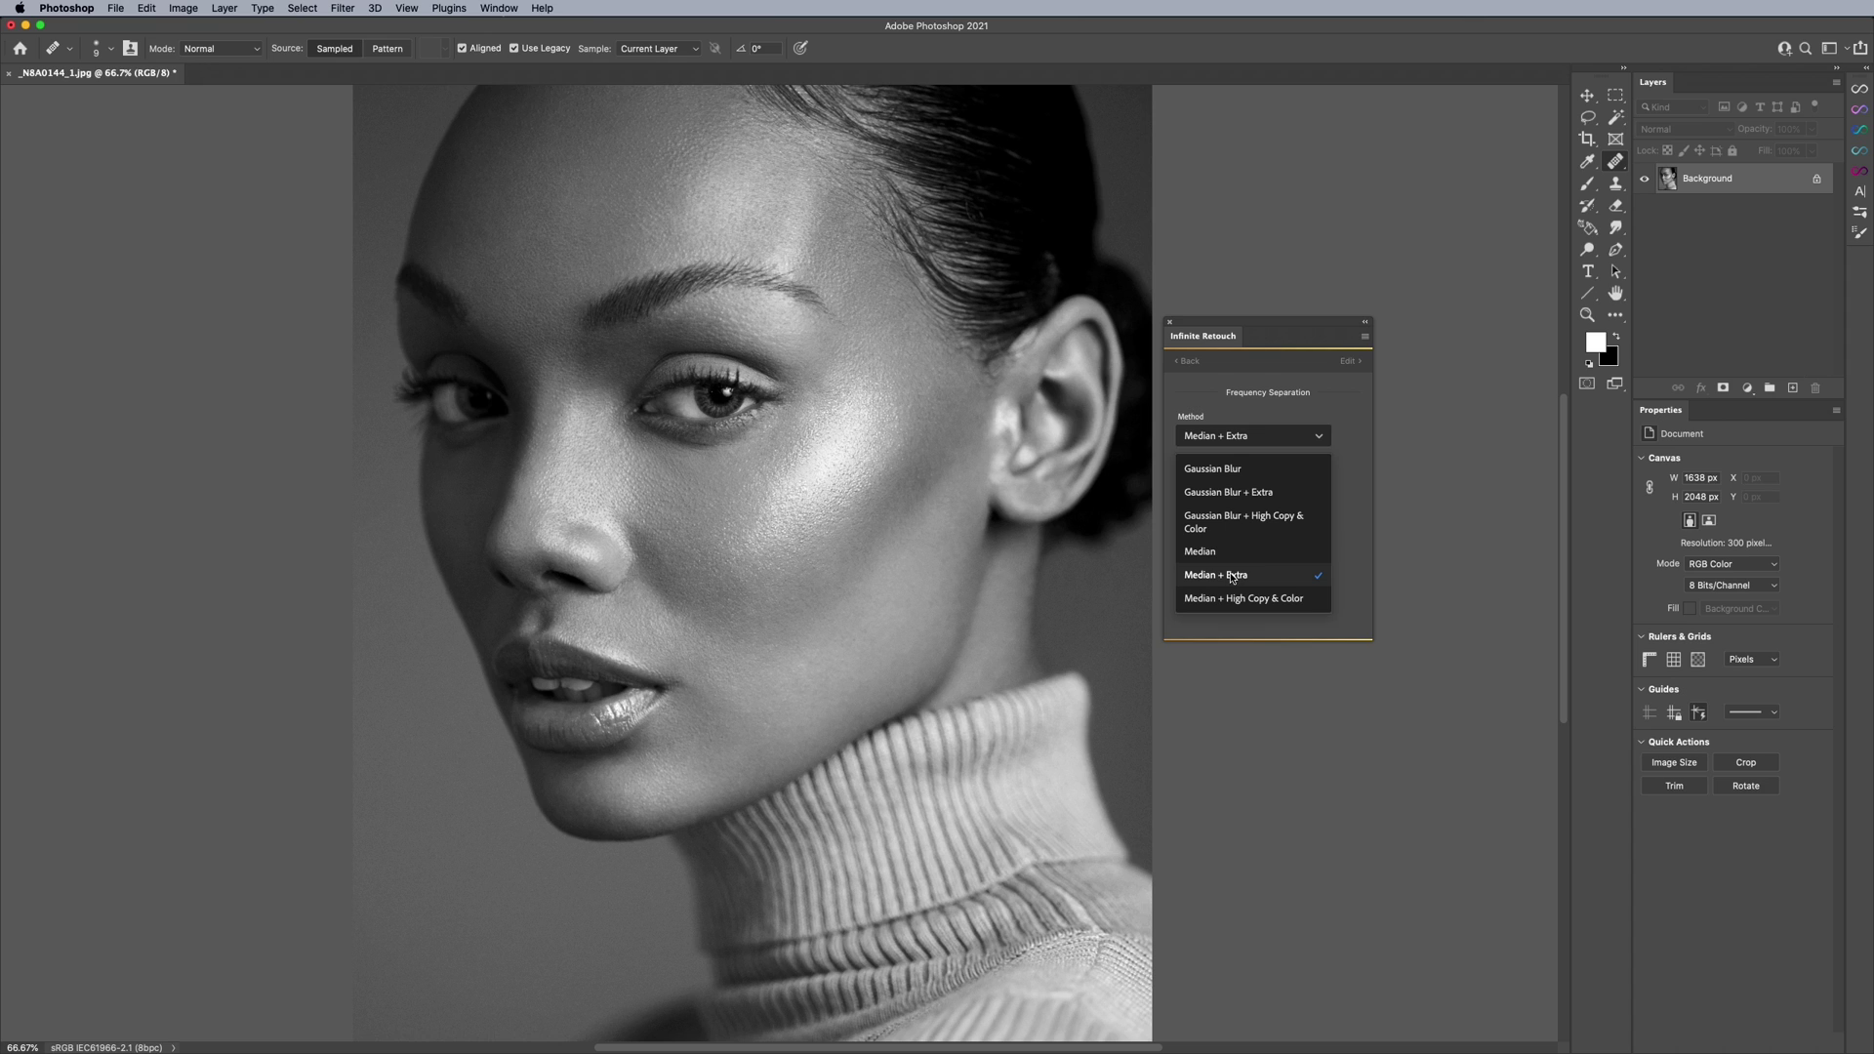
click(1274, 371)
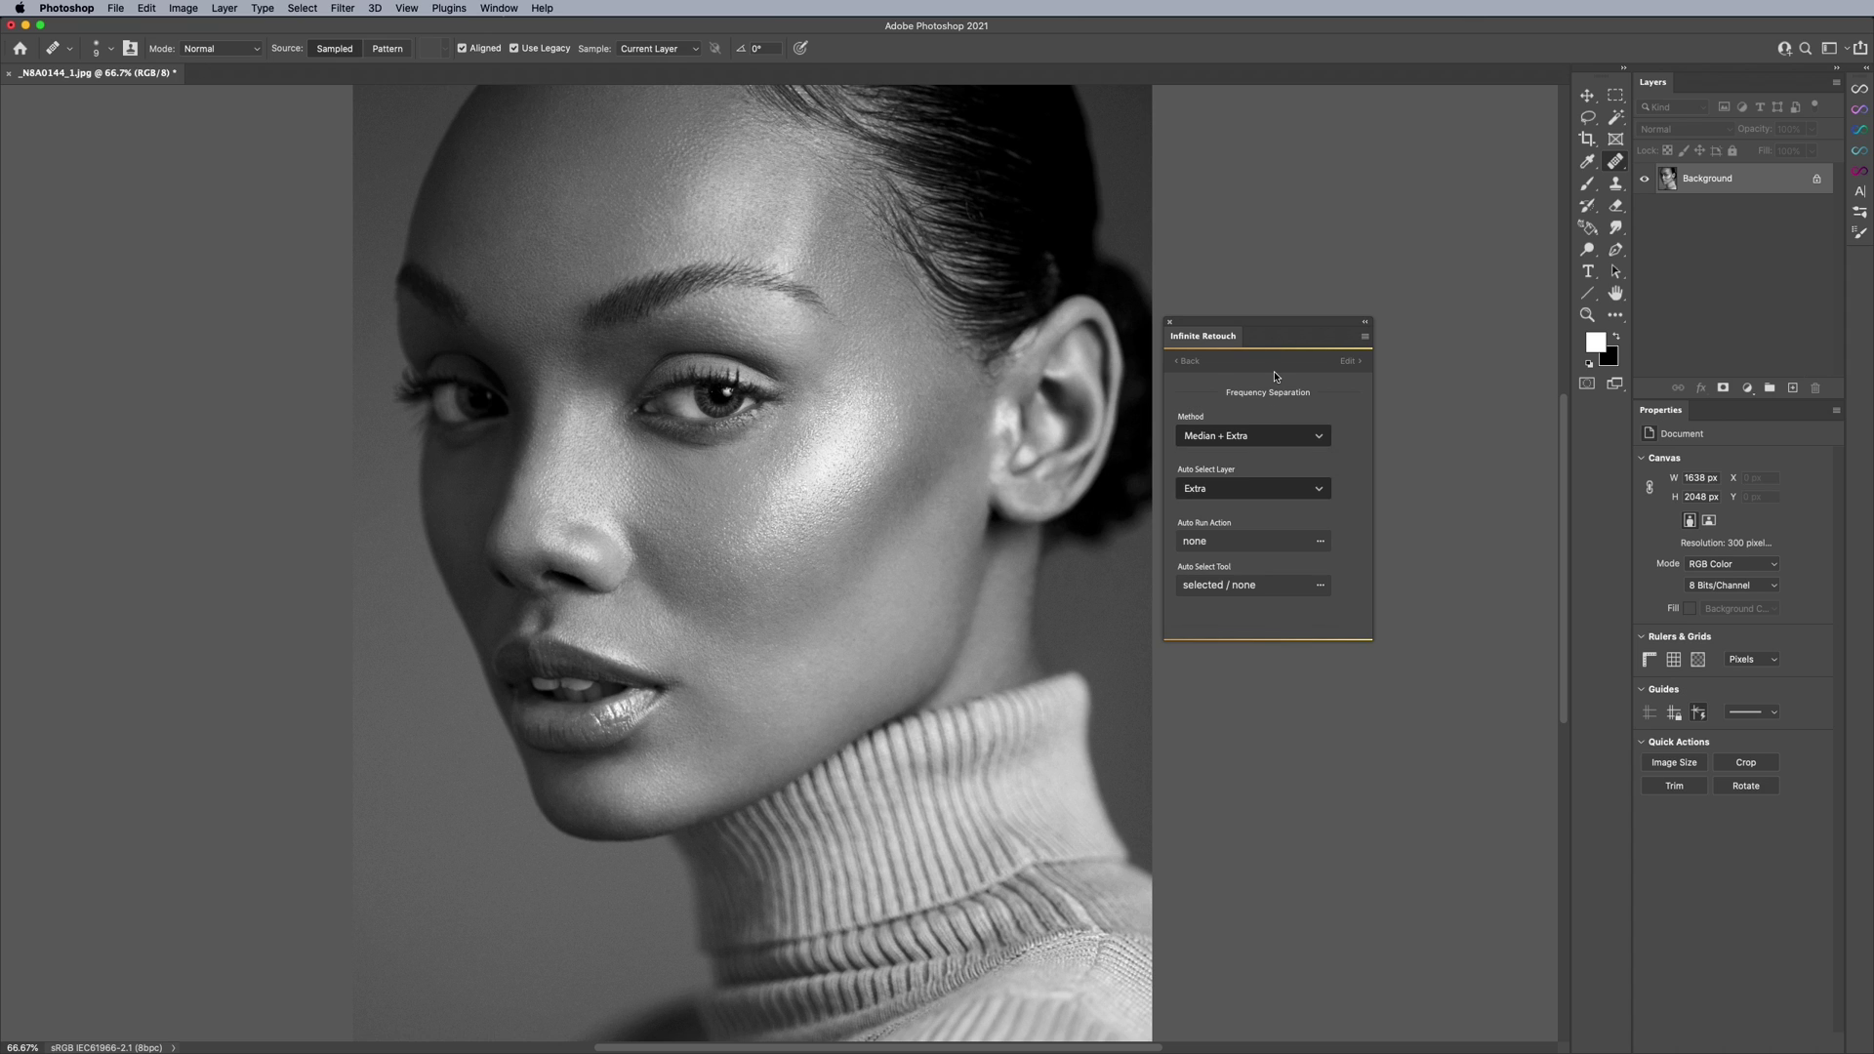
click(1208, 491)
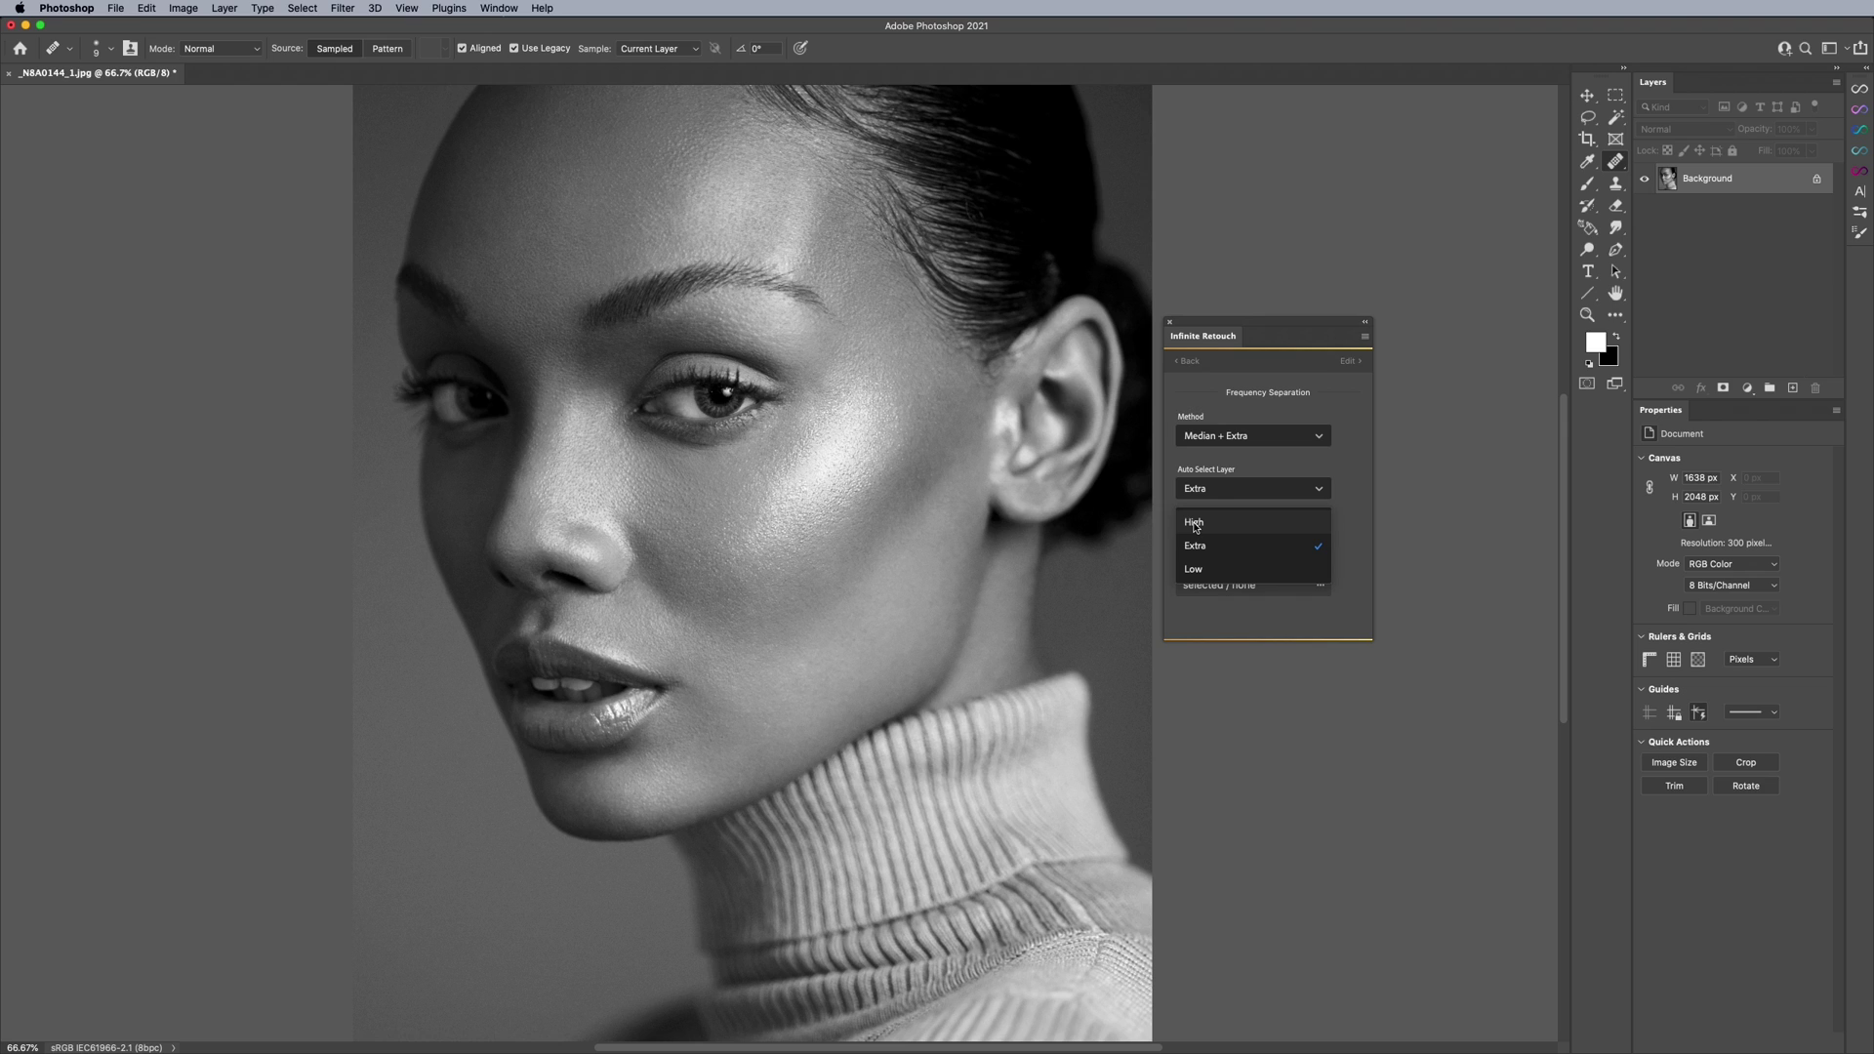
click(1189, 371)
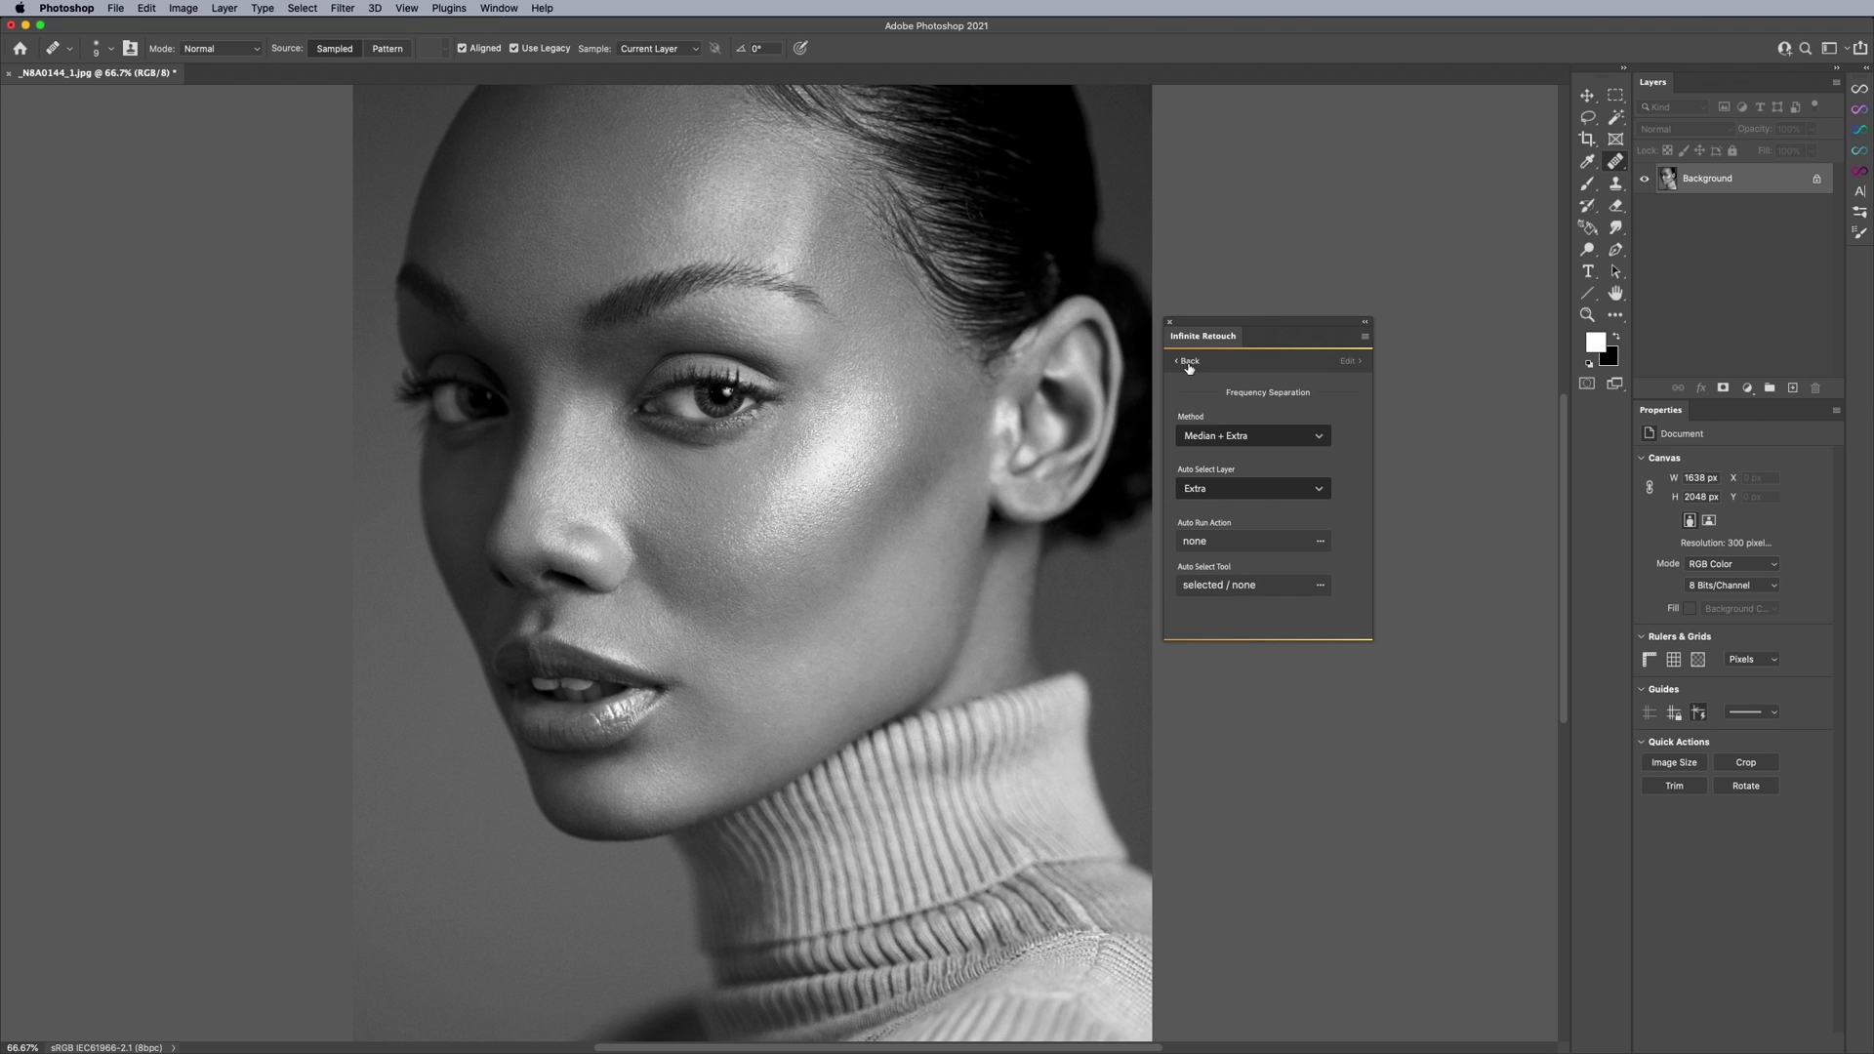
click(1189, 363)
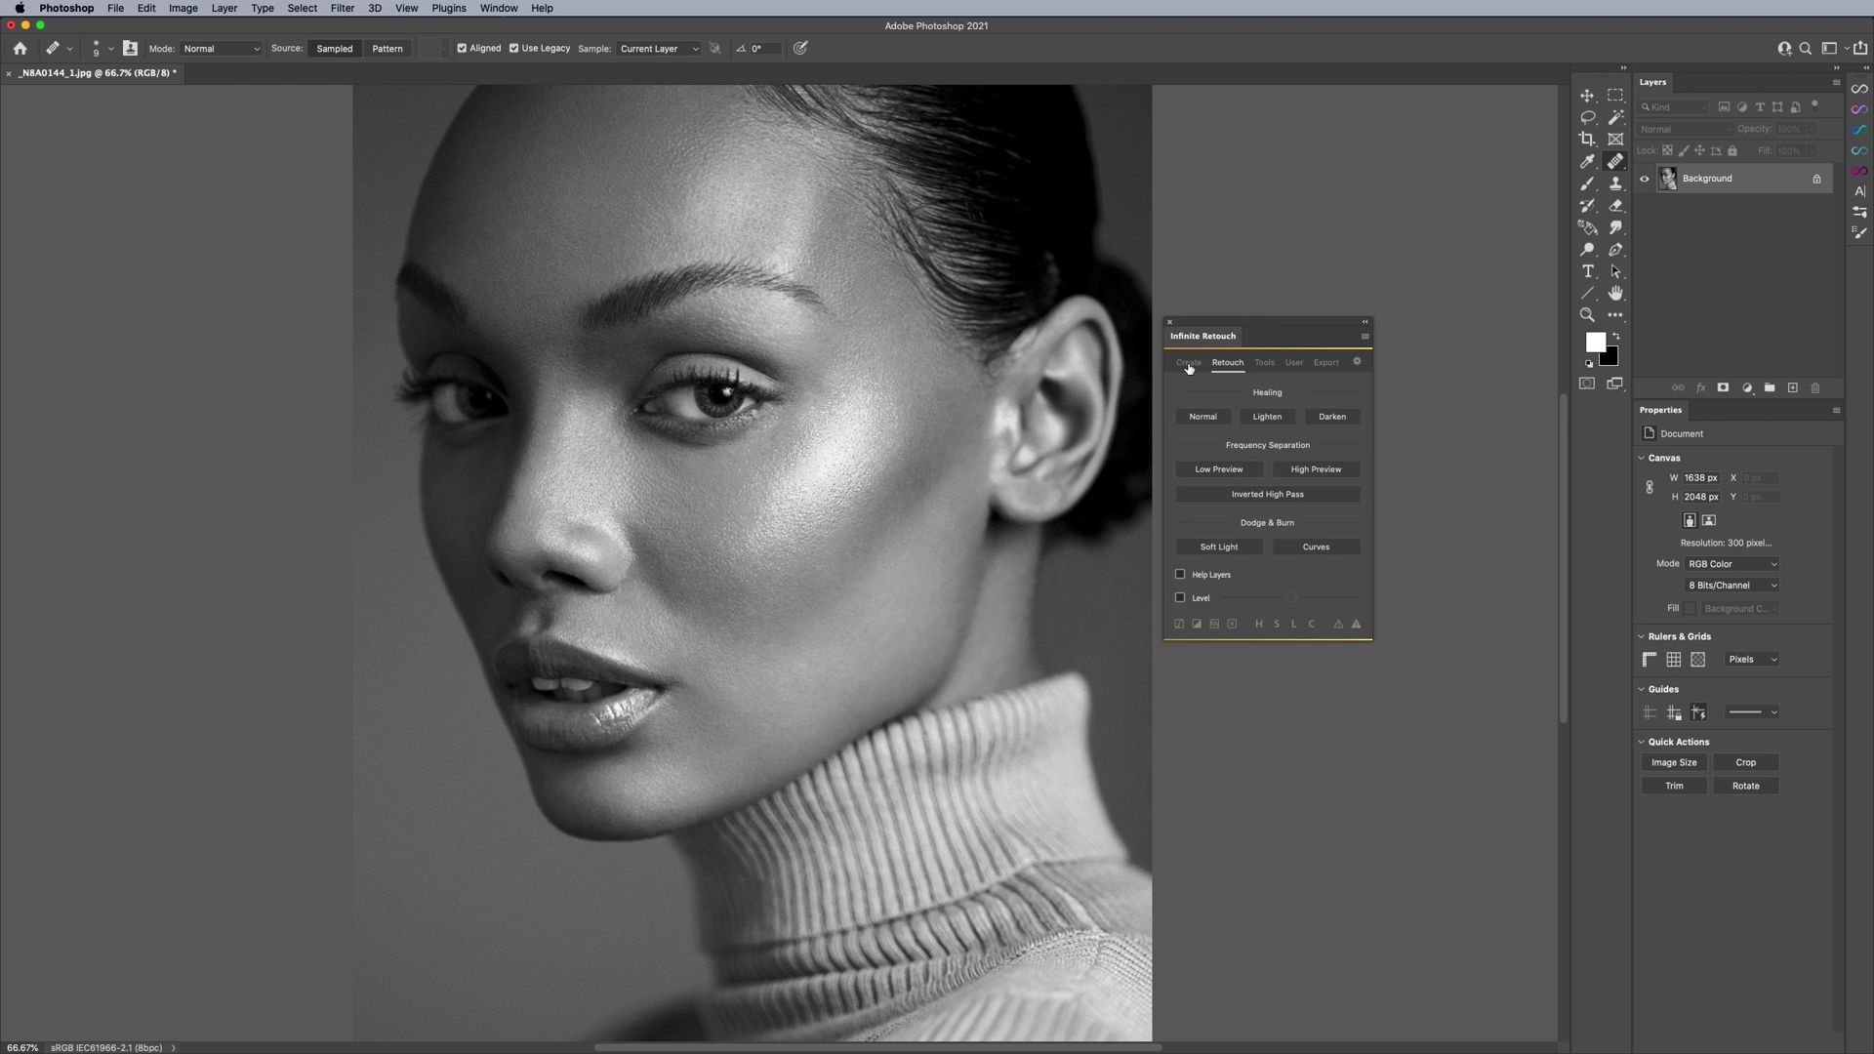
Run Low Preview frequency separation with a Median radius of 7 on the Low layer, then select the FS group.
click(1206, 475)
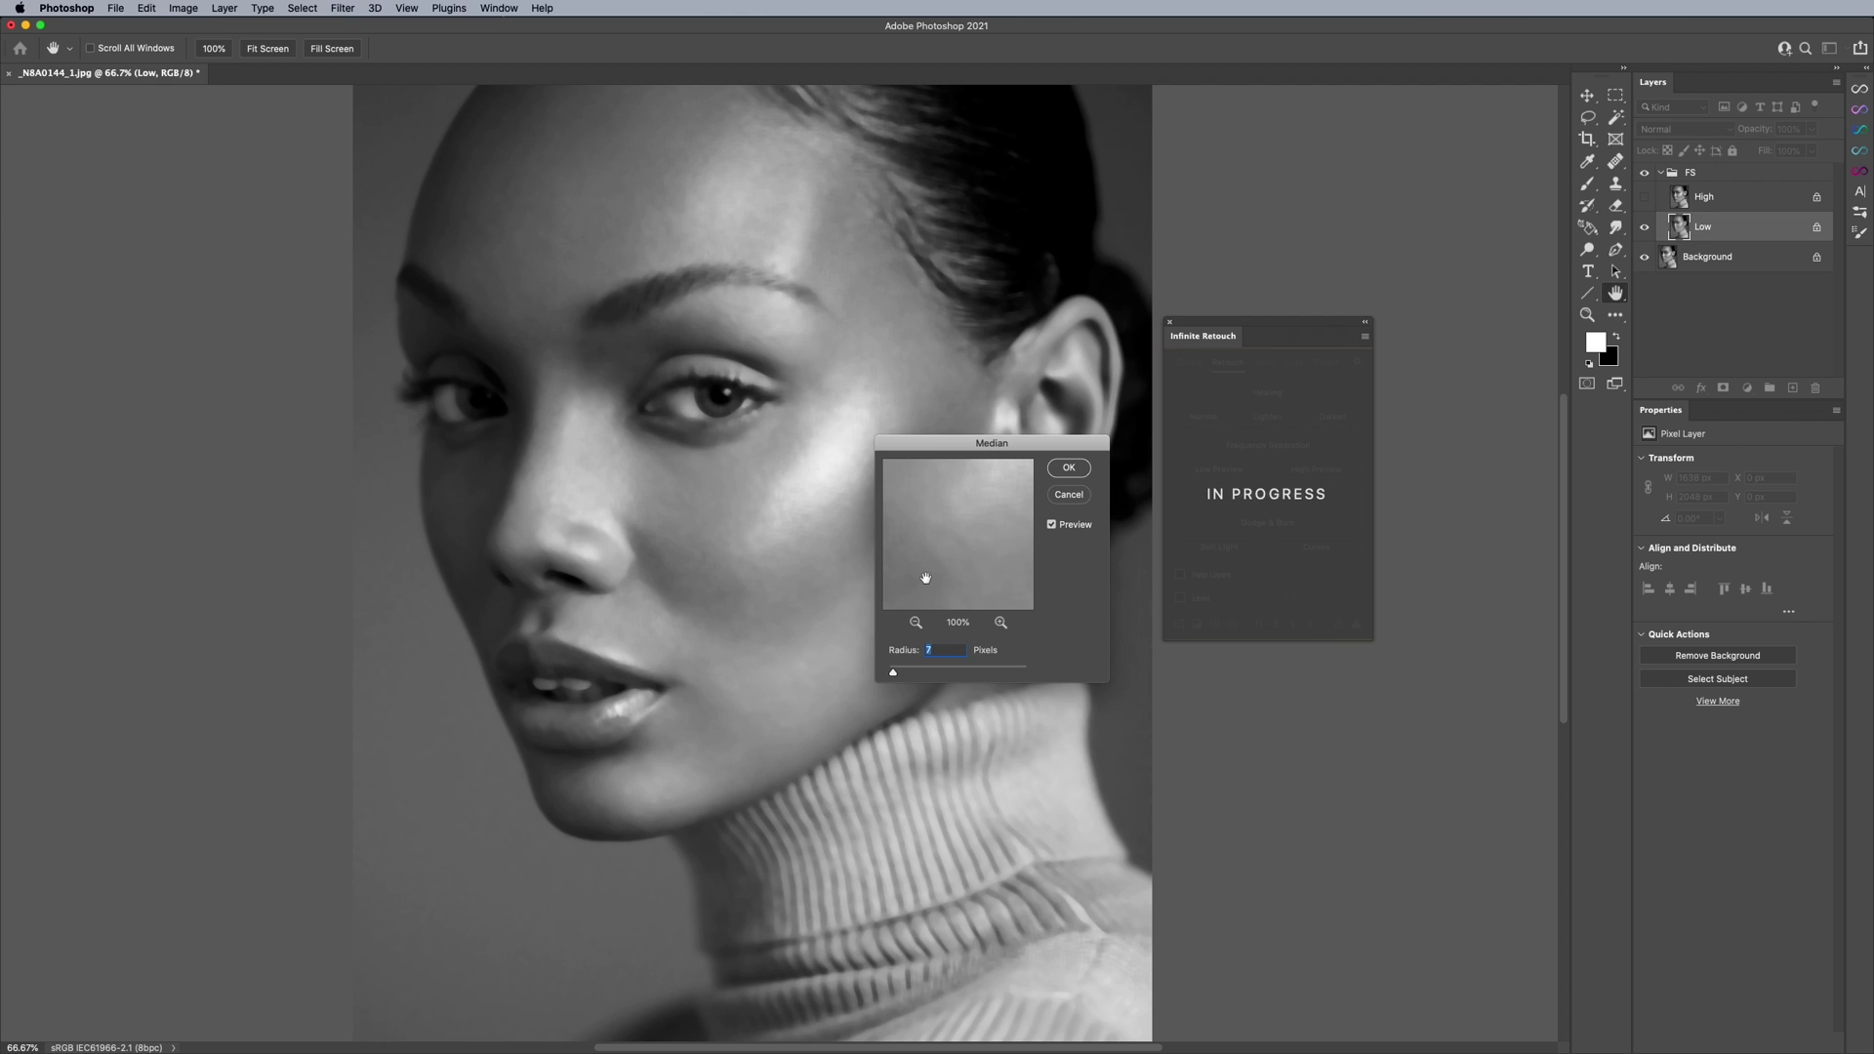
drag(894, 671, 893, 673)
drag(892, 673, 890, 674)
key(Return)
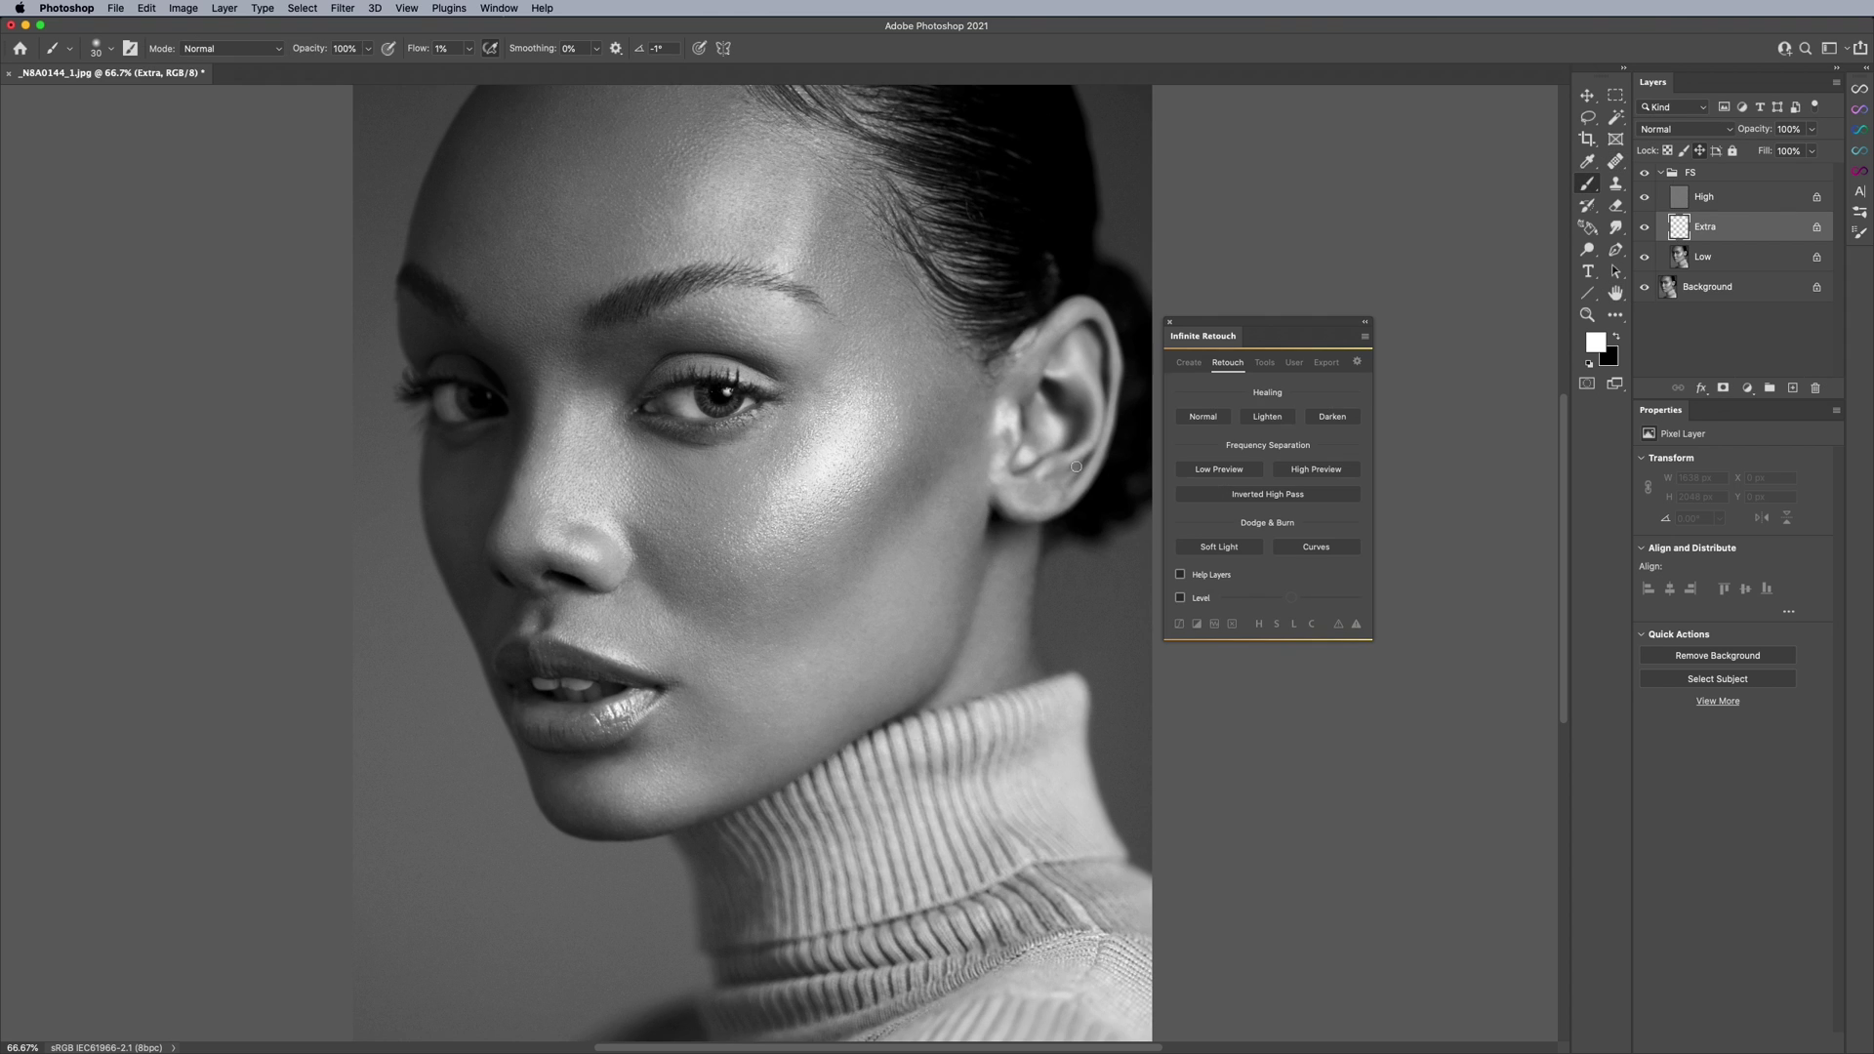
click(1685, 175)
Delete the FS group, rerun separation with High Preview, and tune the High Pass radius to 2.7 pixels.
key(Delete)
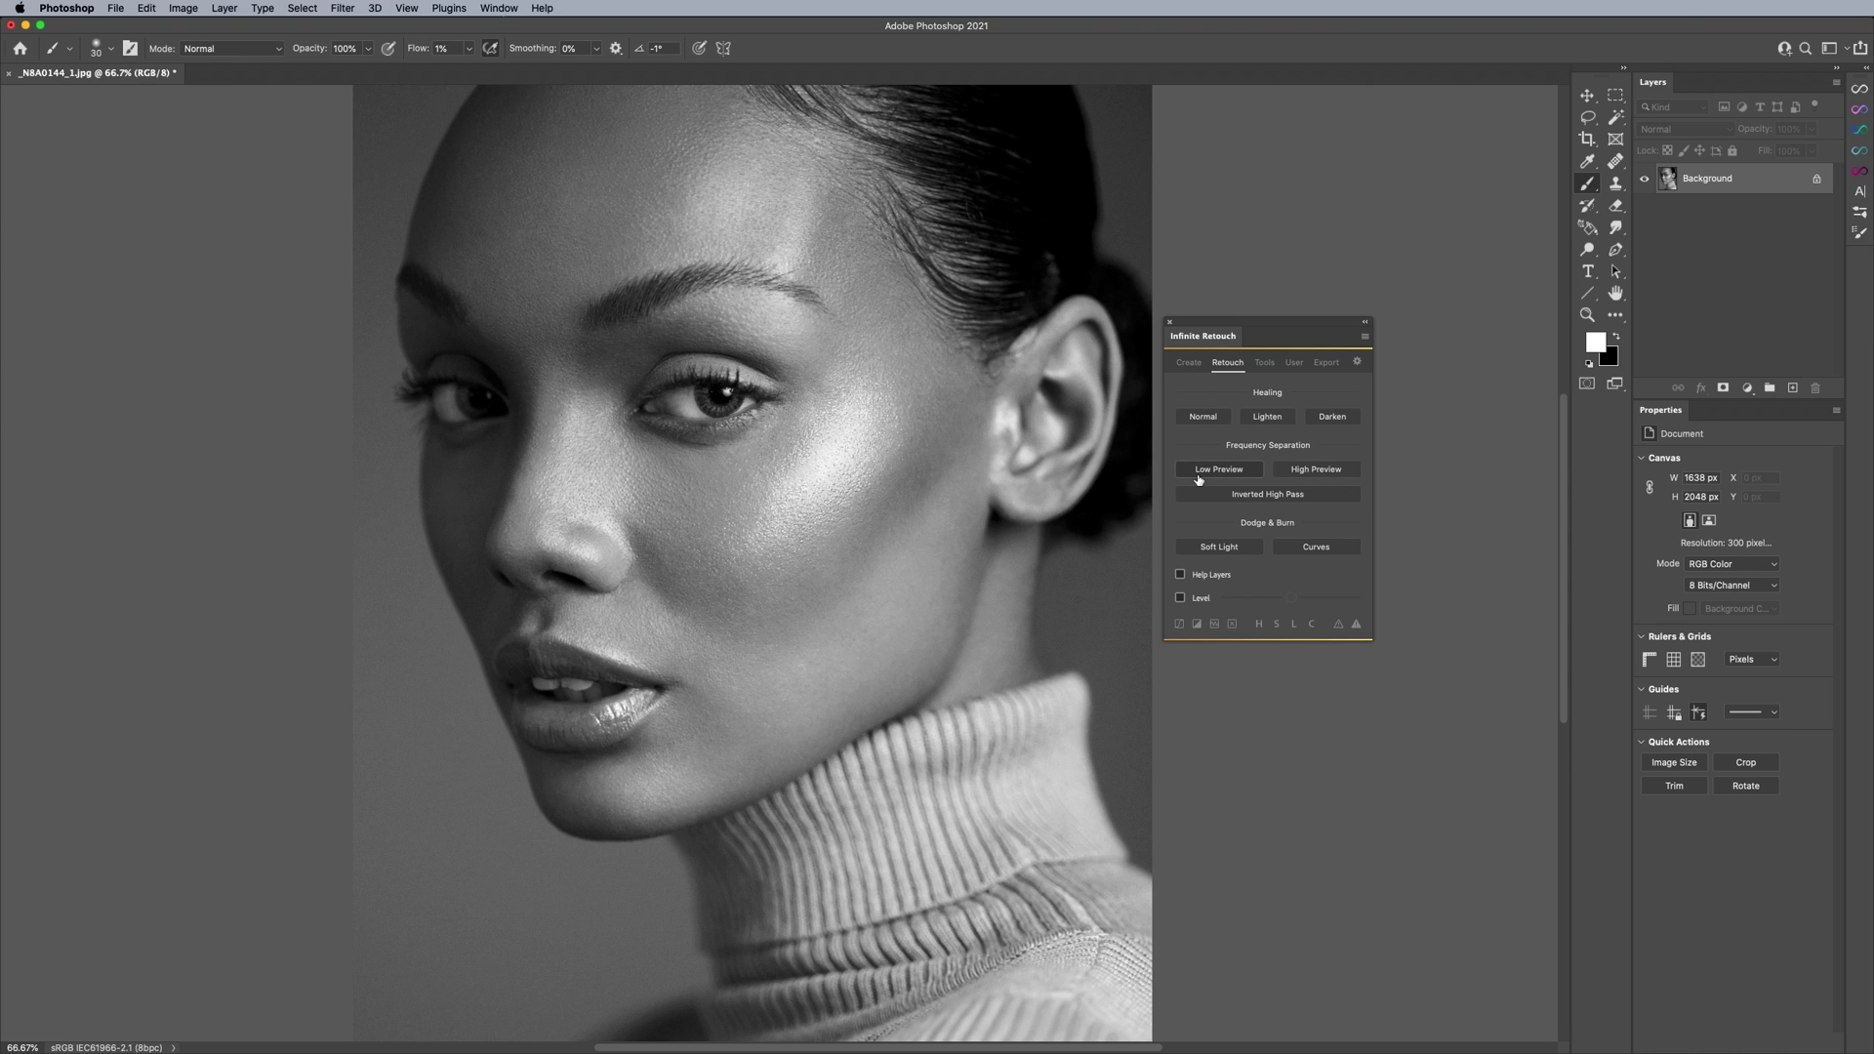
click(1299, 474)
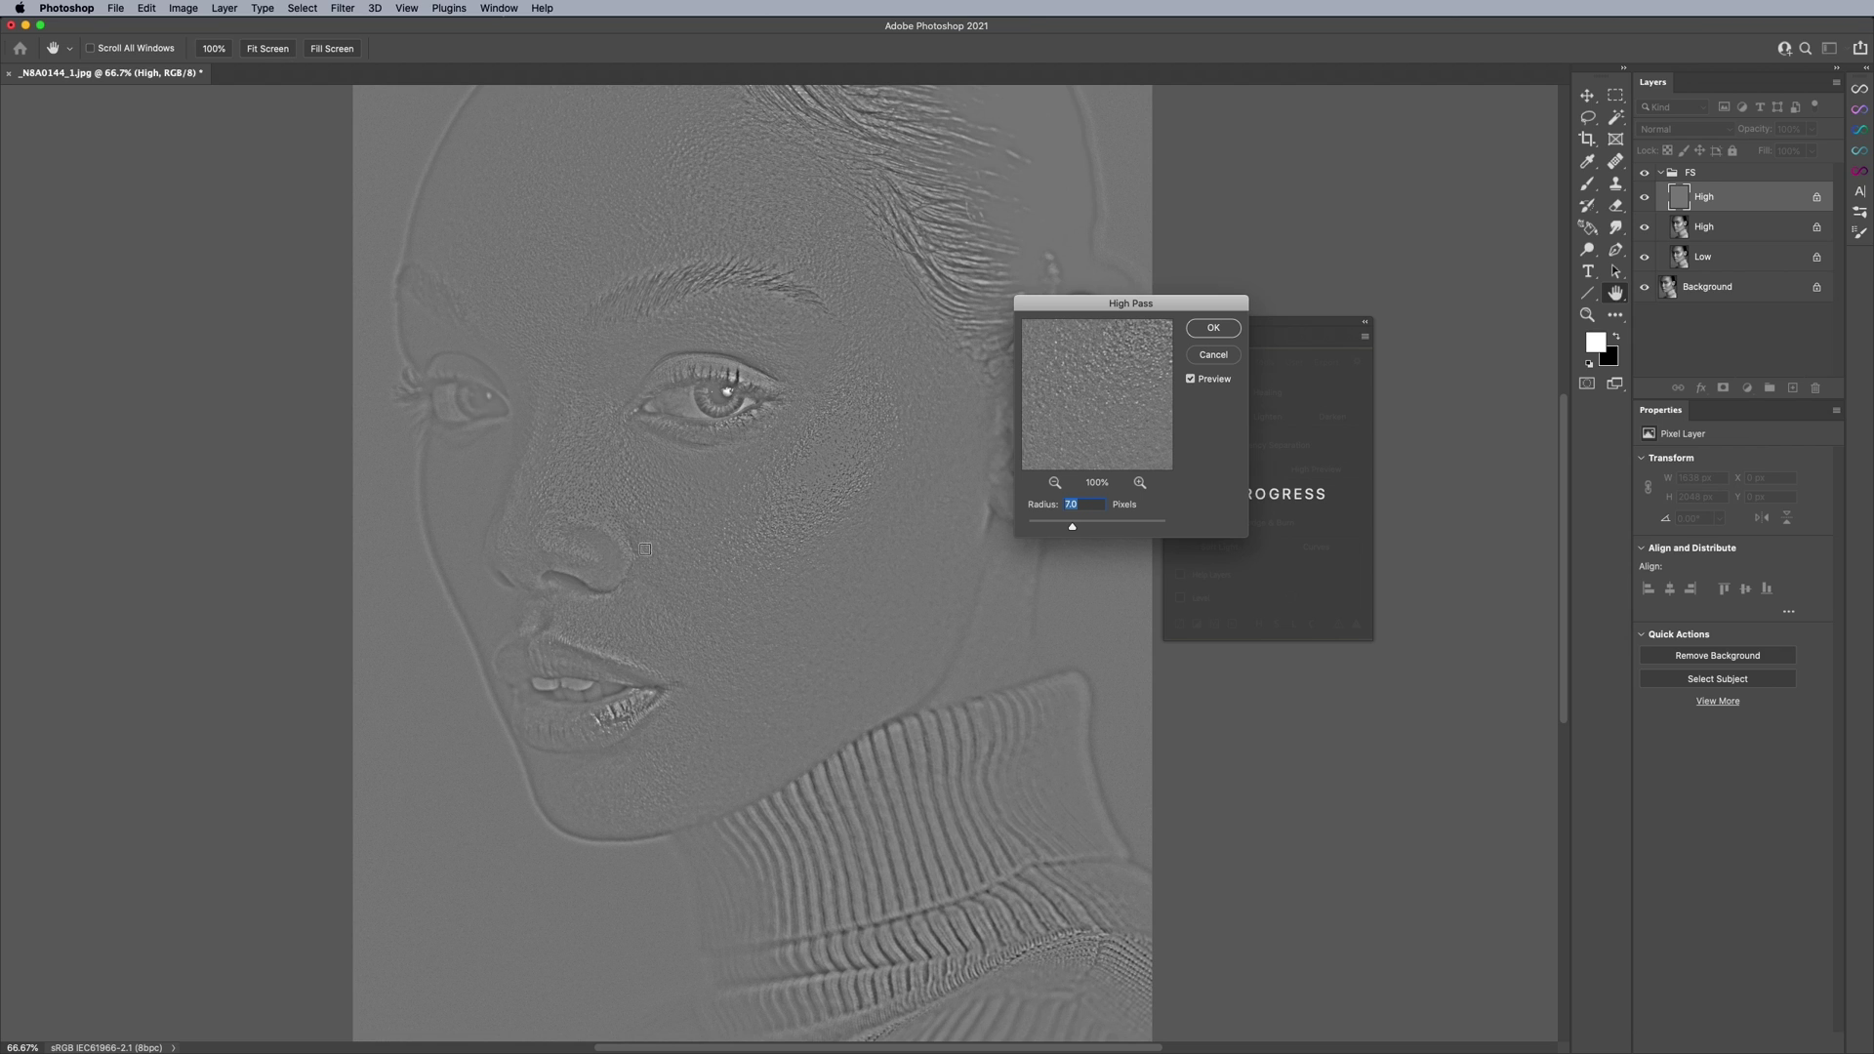
click(724, 388)
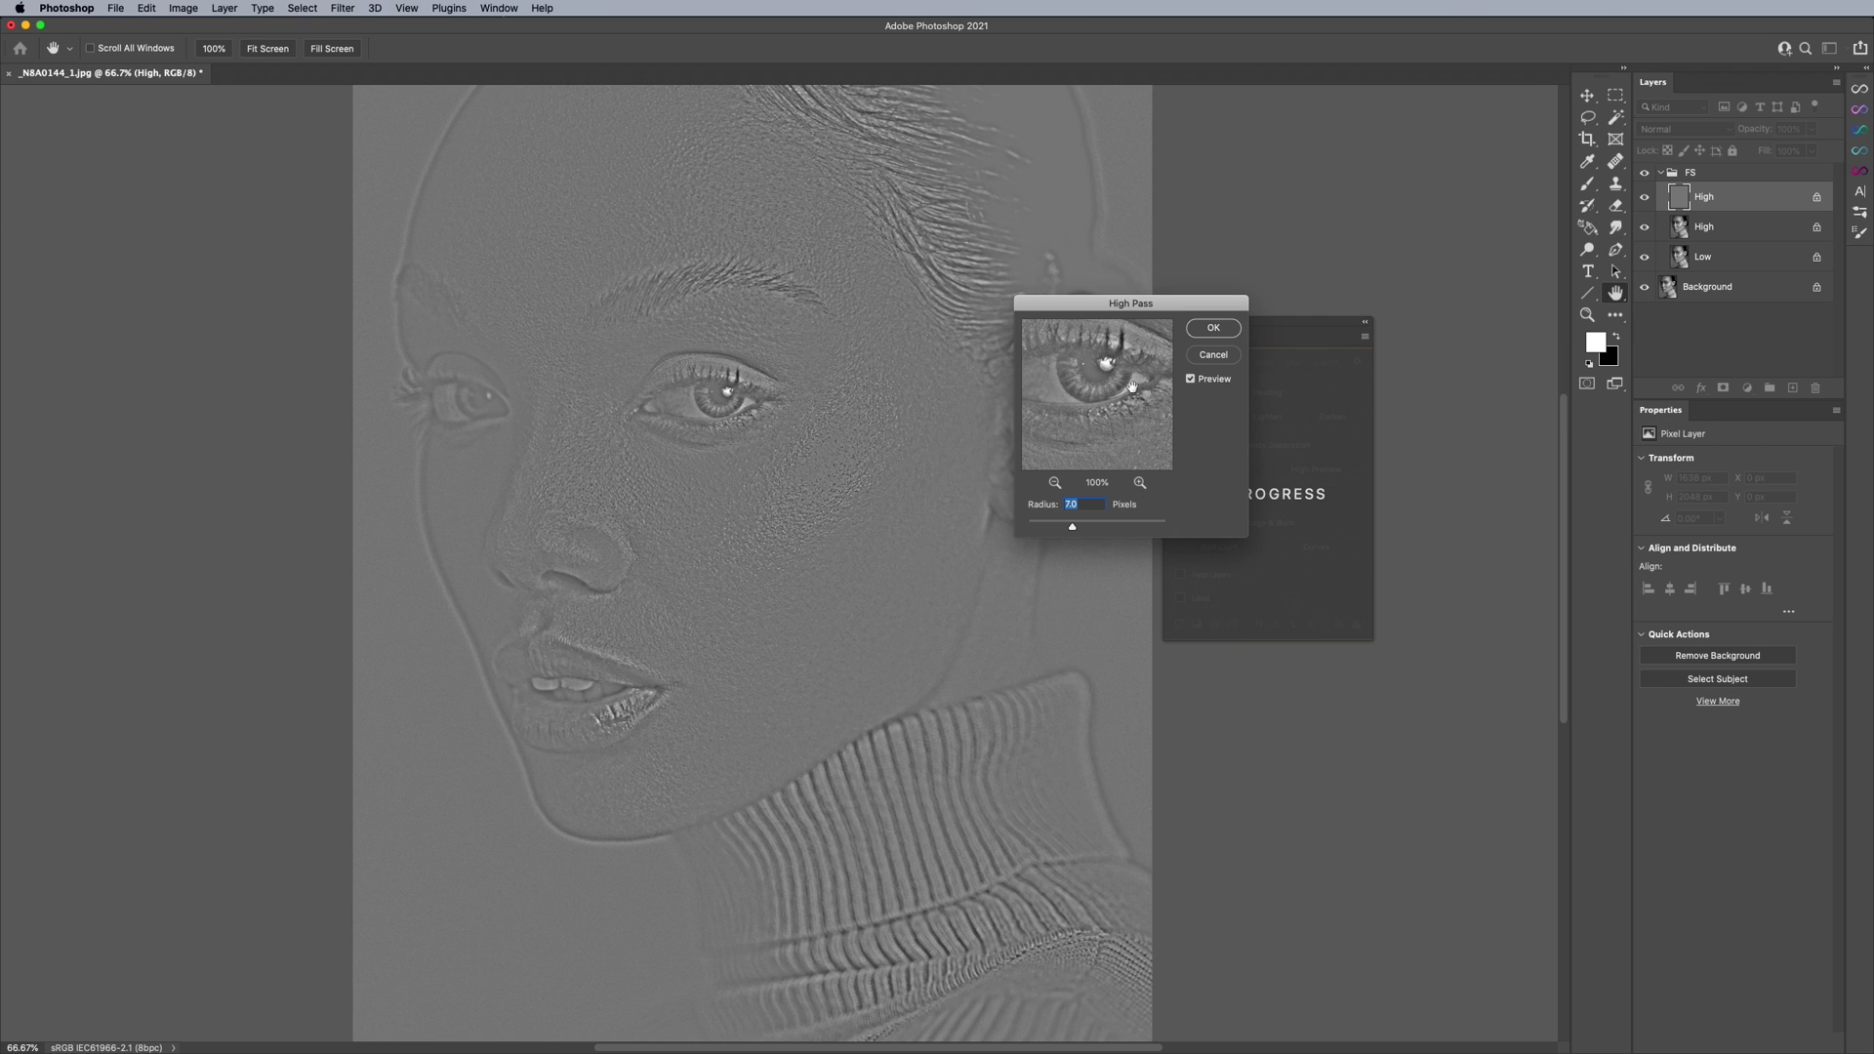
drag(1069, 525, 1037, 533)
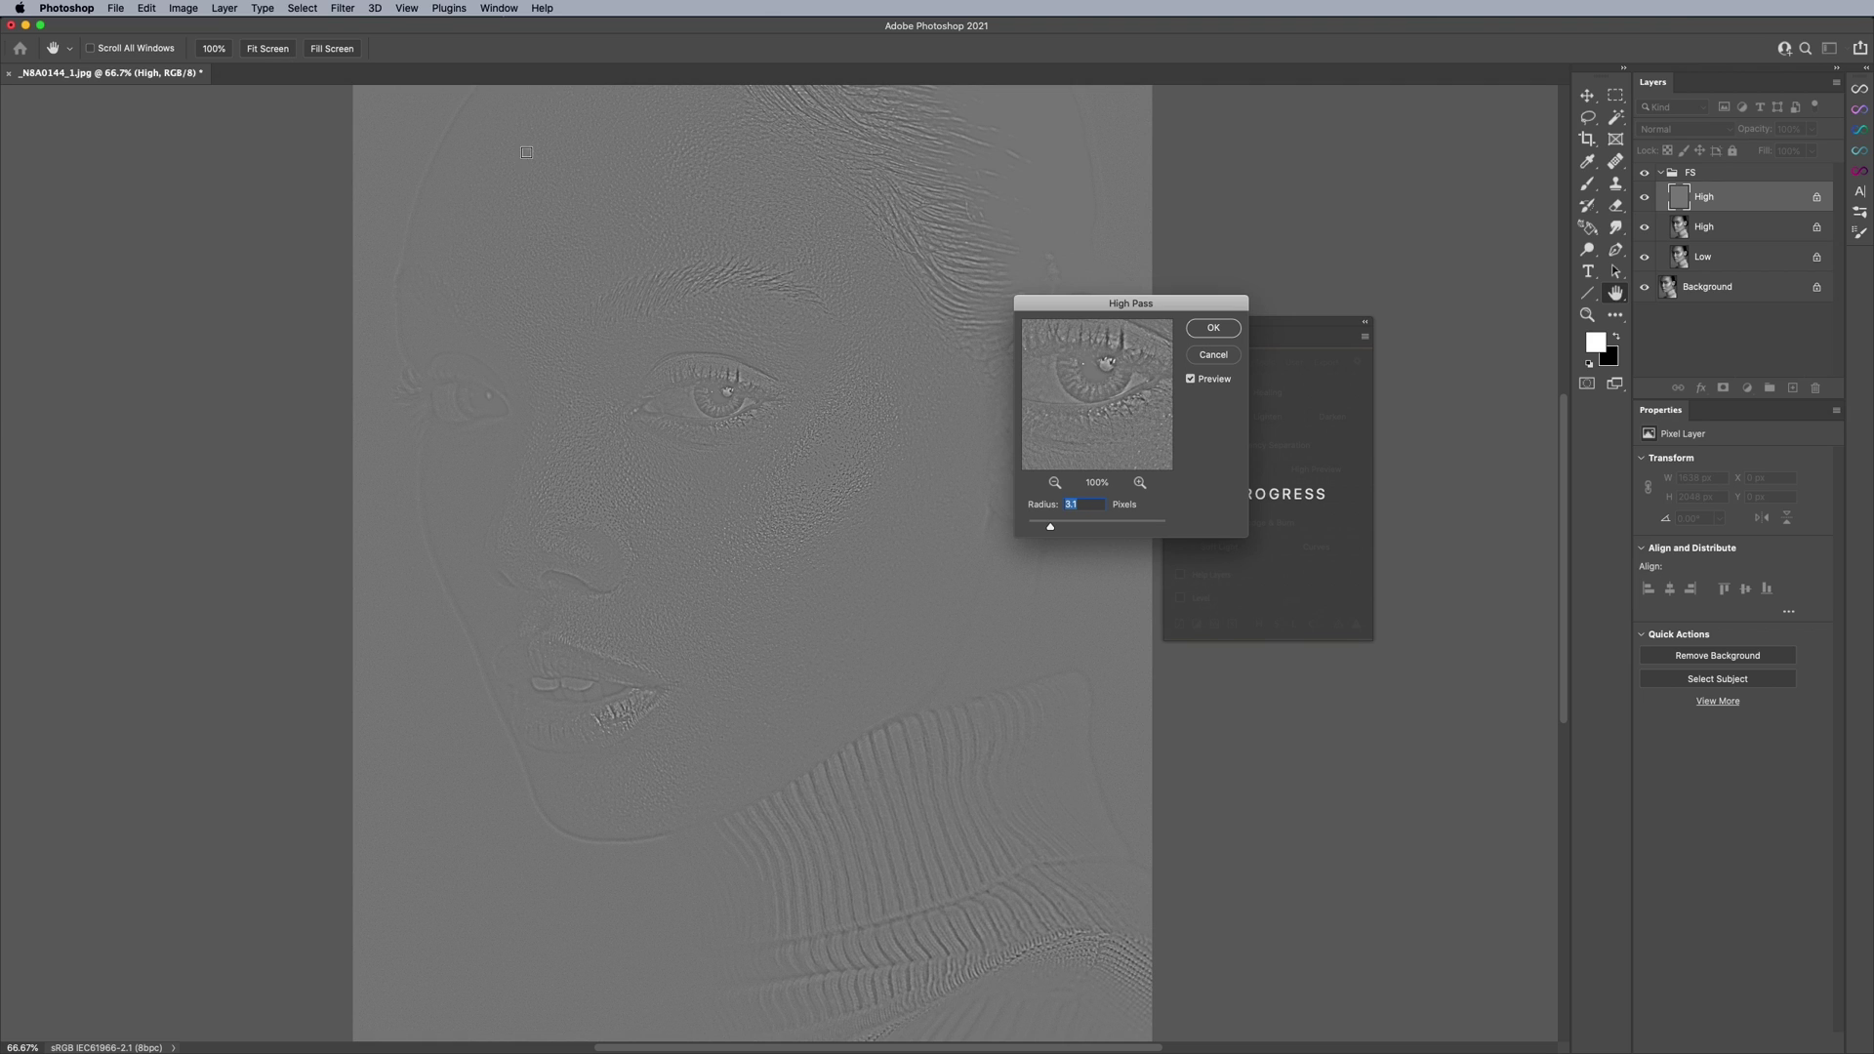
click(537, 203)
click(791, 516)
click(910, 625)
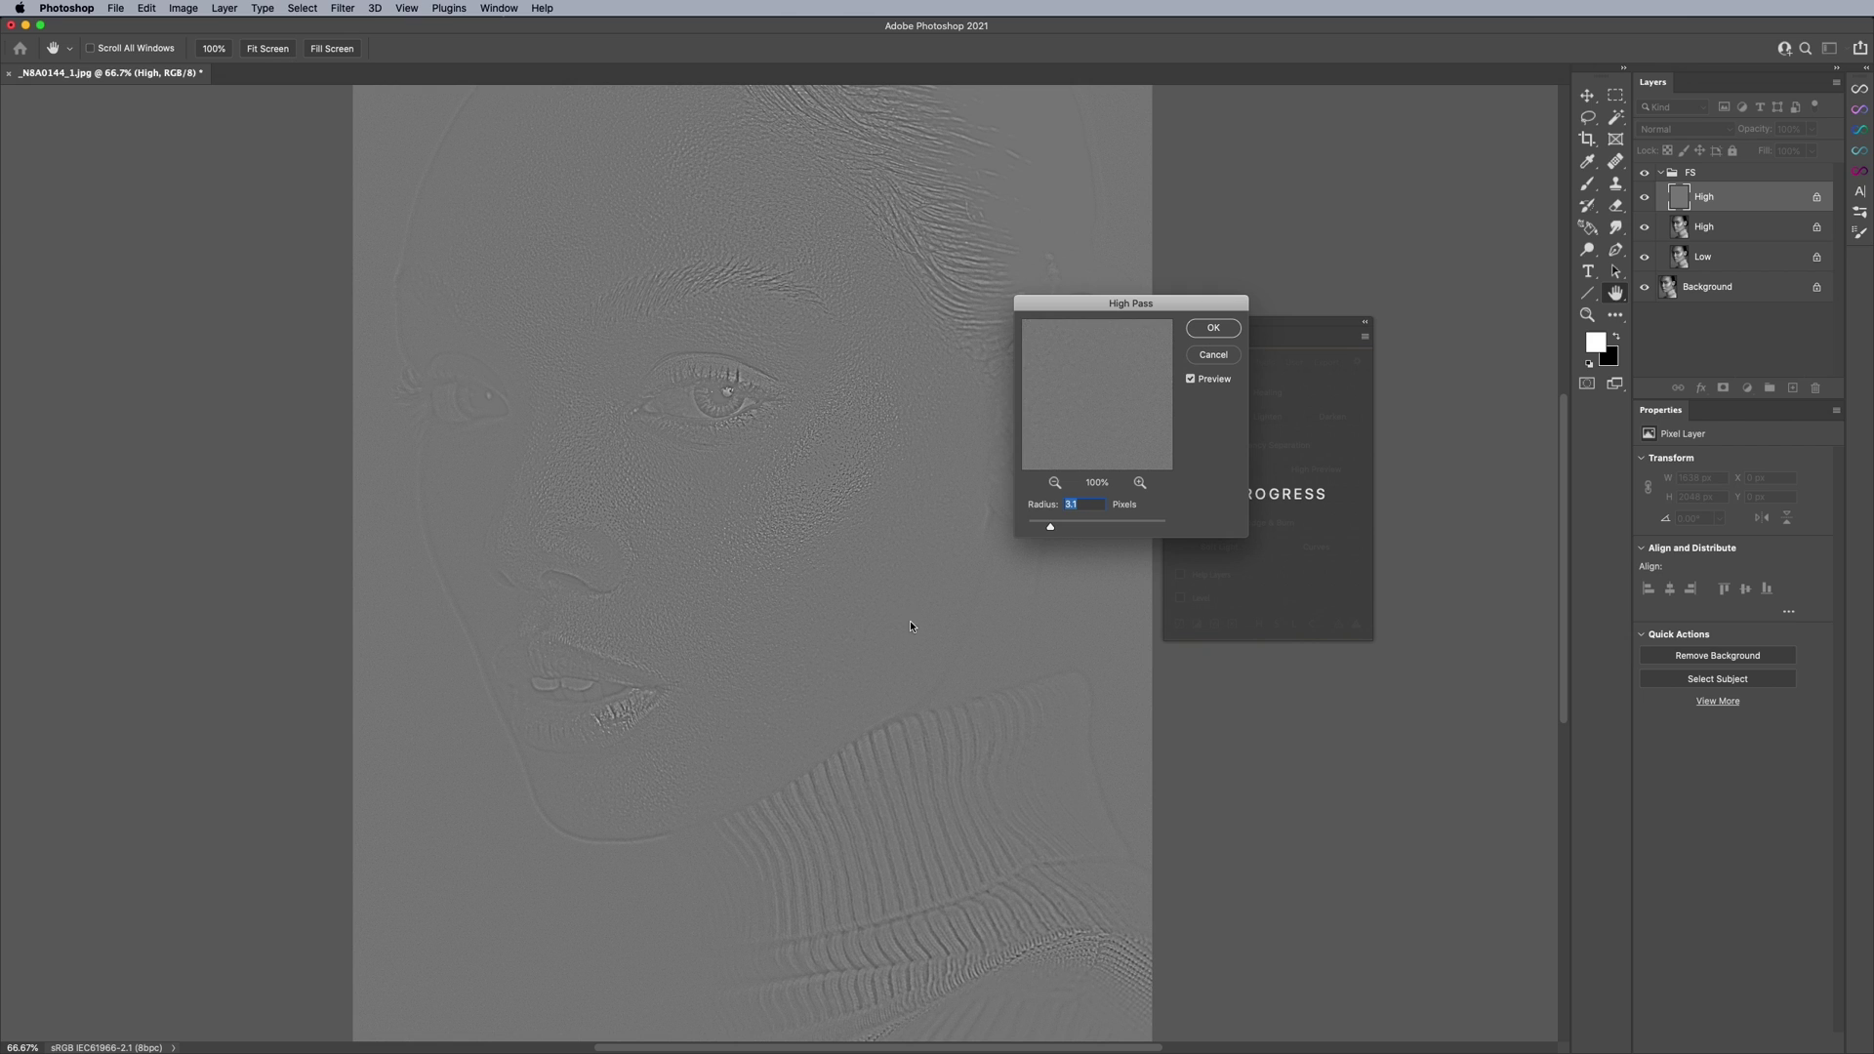
drag(1048, 523, 1059, 527)
drag(1059, 532, 1048, 530)
Preview cheek, eye and eyebrow detail, then apply the High Pass at radius 2.7.
click(761, 504)
click(739, 441)
click(701, 460)
click(626, 319)
click(1213, 328)
Solo the High layer, restore all layers, and zoom into the cheek skin texture.
alt+click(1647, 197)
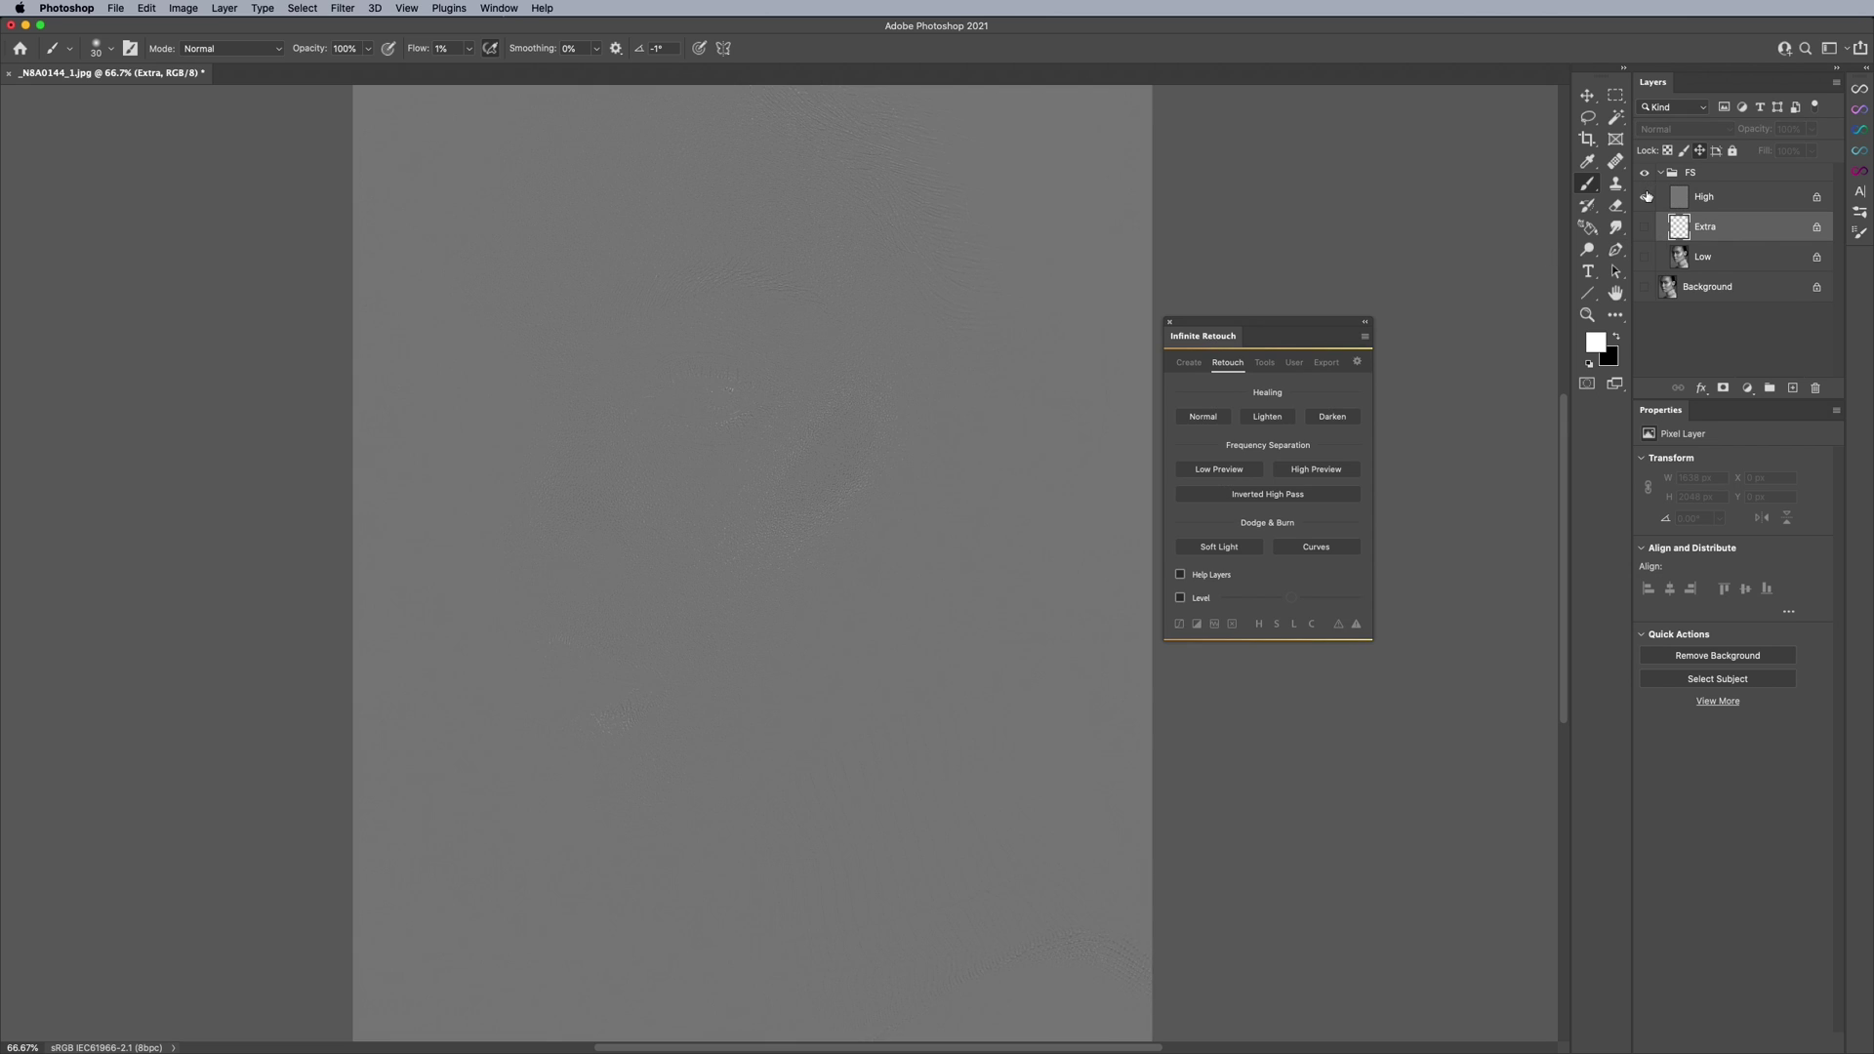
alt+click(1647, 197)
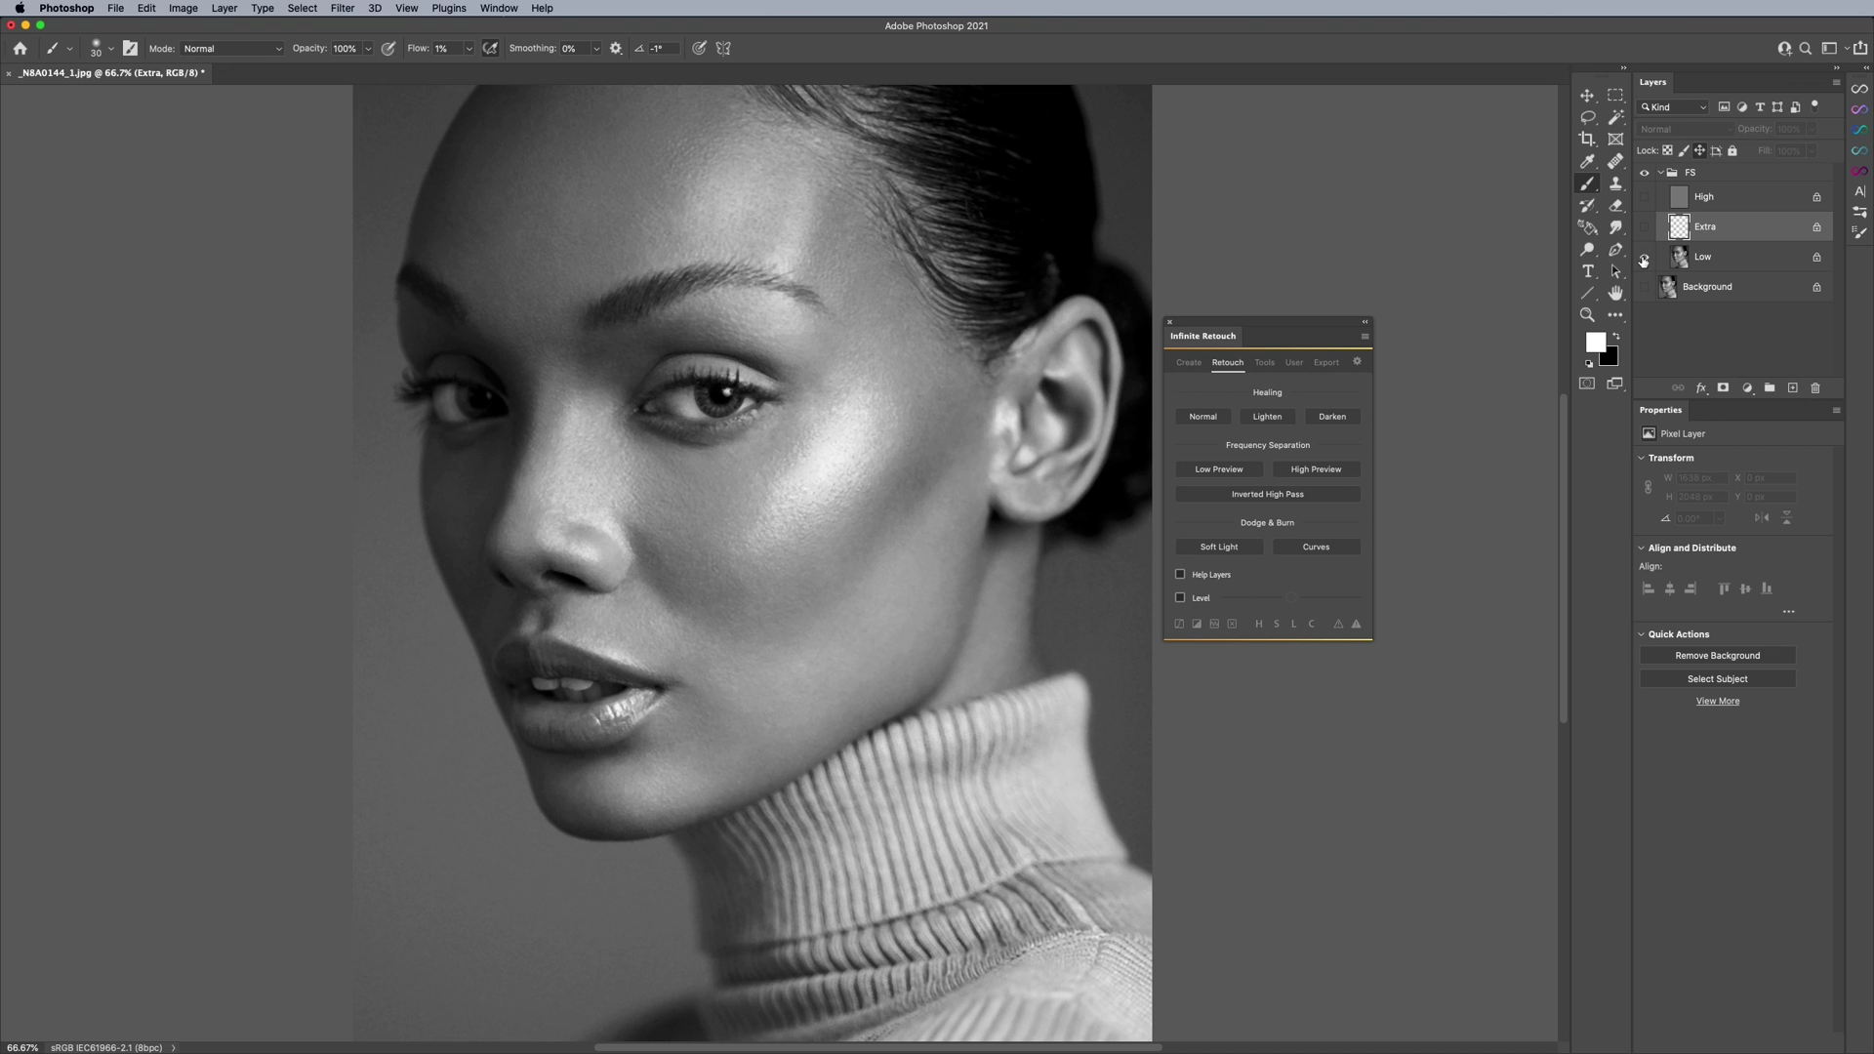
super+click(778, 493)
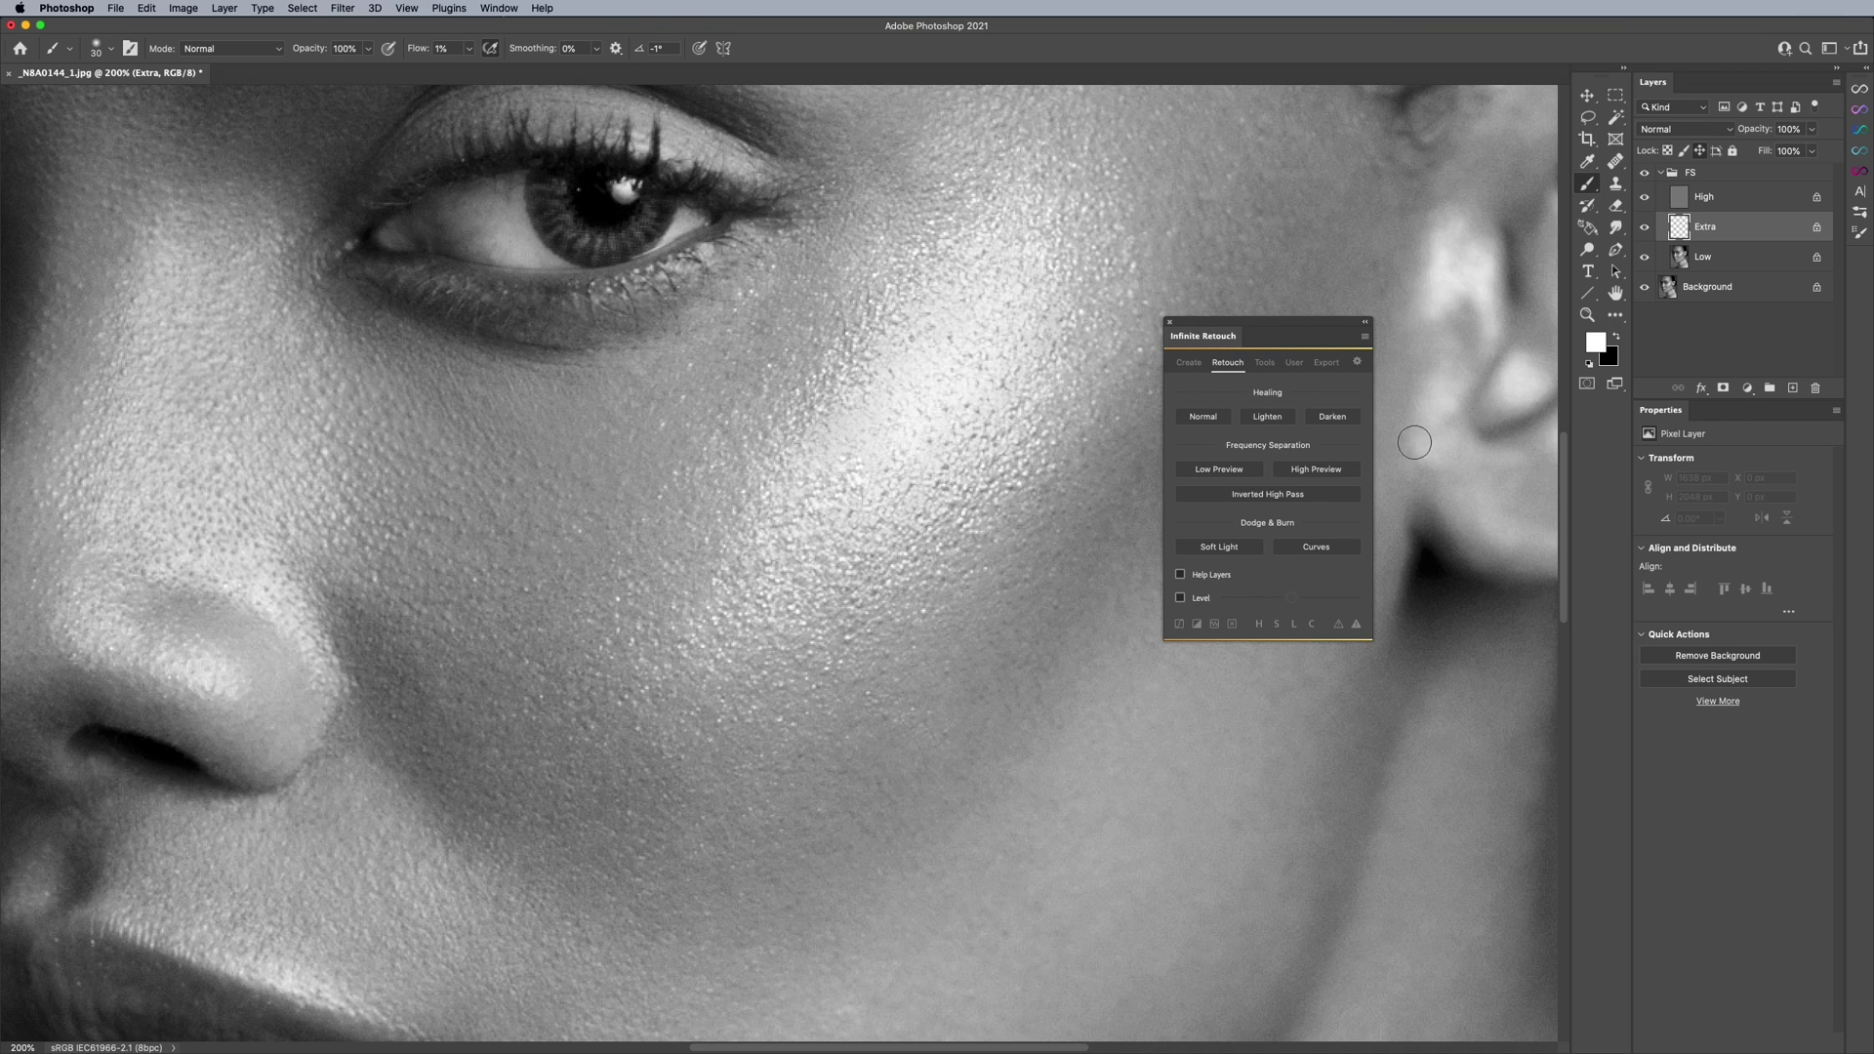
Delete the FS group with its High, Extra and Low layers, leaving only Background.
click(1695, 175)
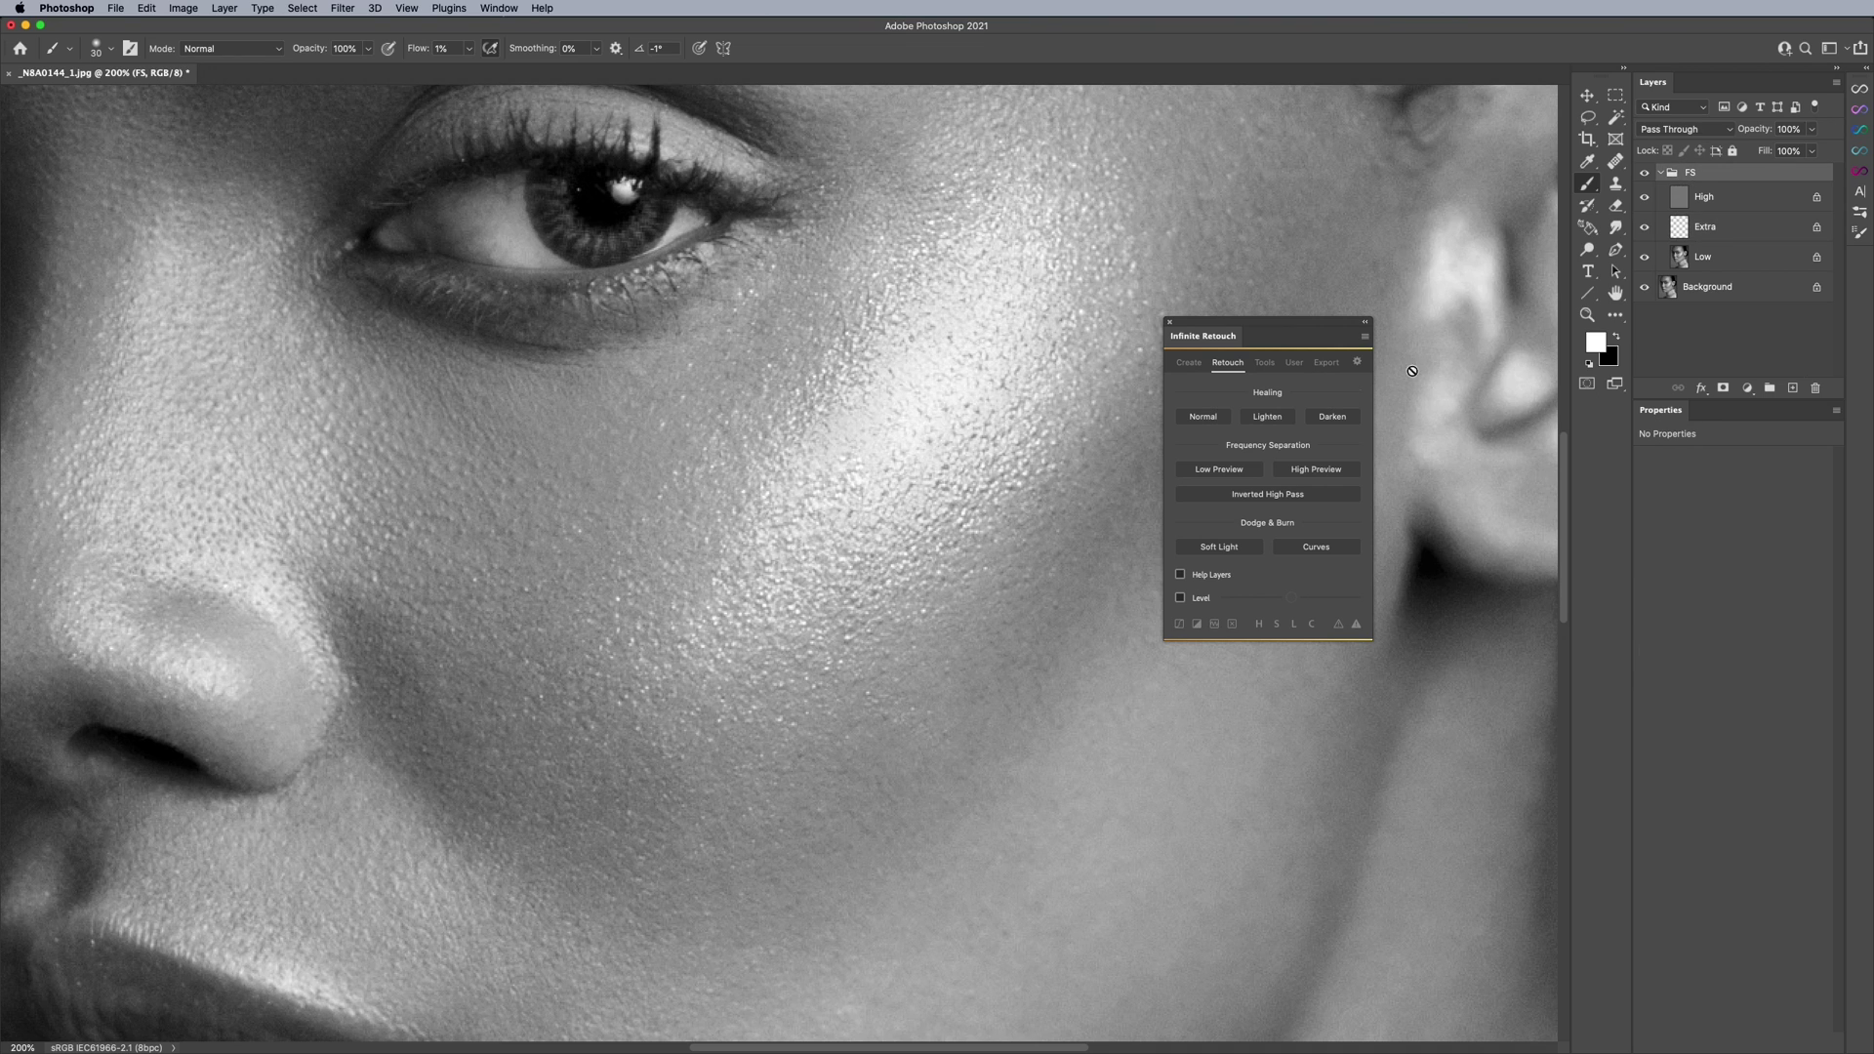
key(Delete)
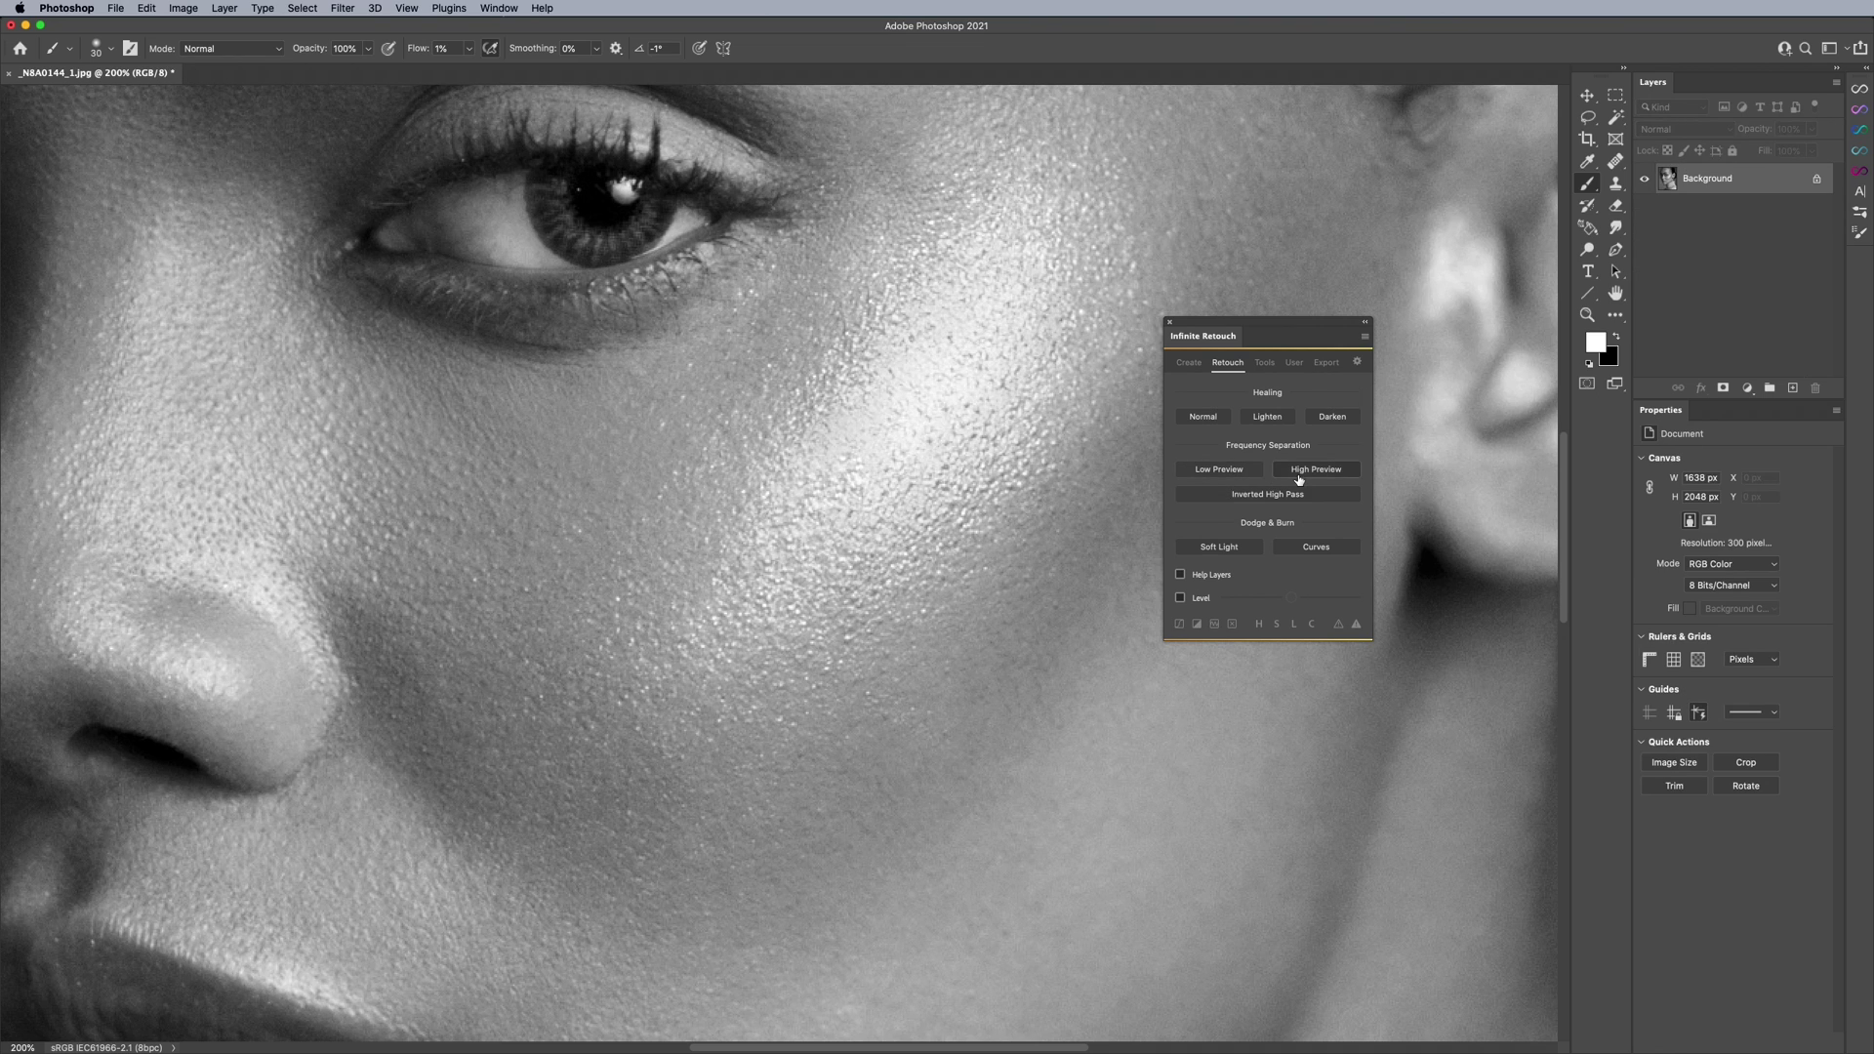
Open the Frequency Separation settings and review Auto Select Tool options without changing them.
click(1239, 473)
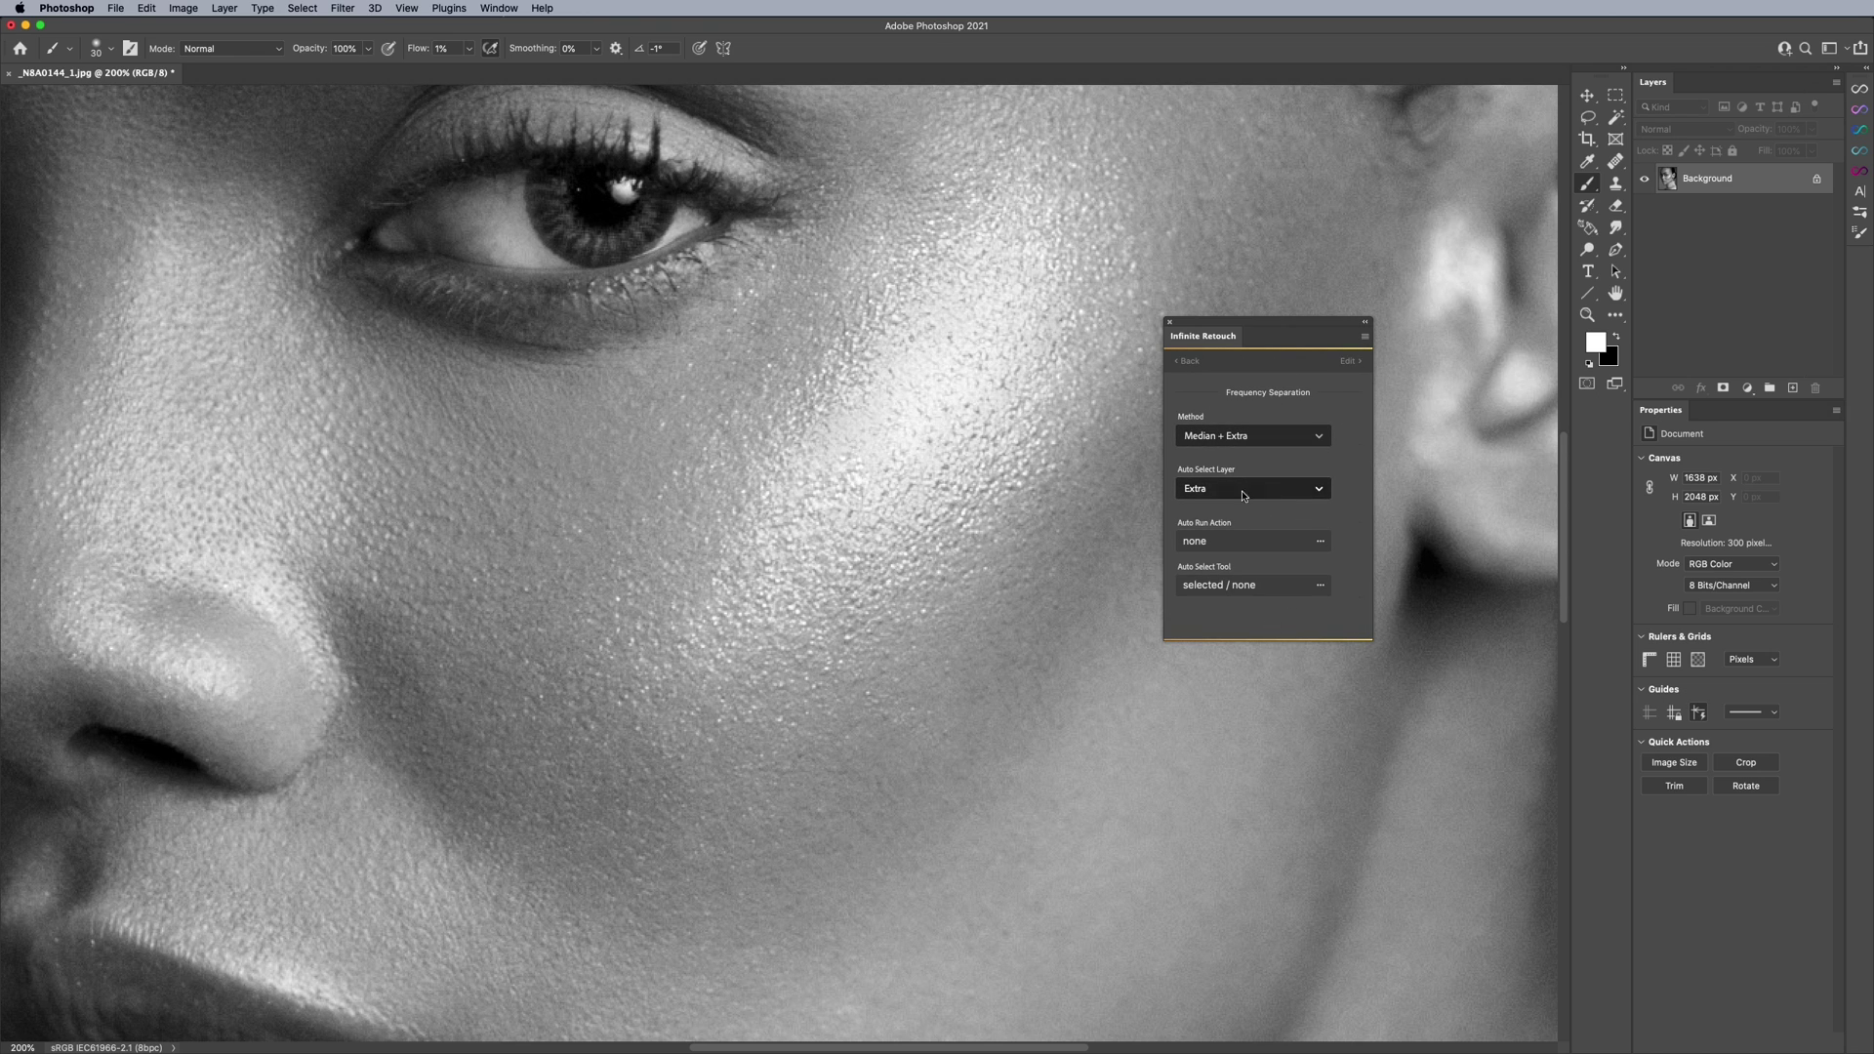
click(1226, 587)
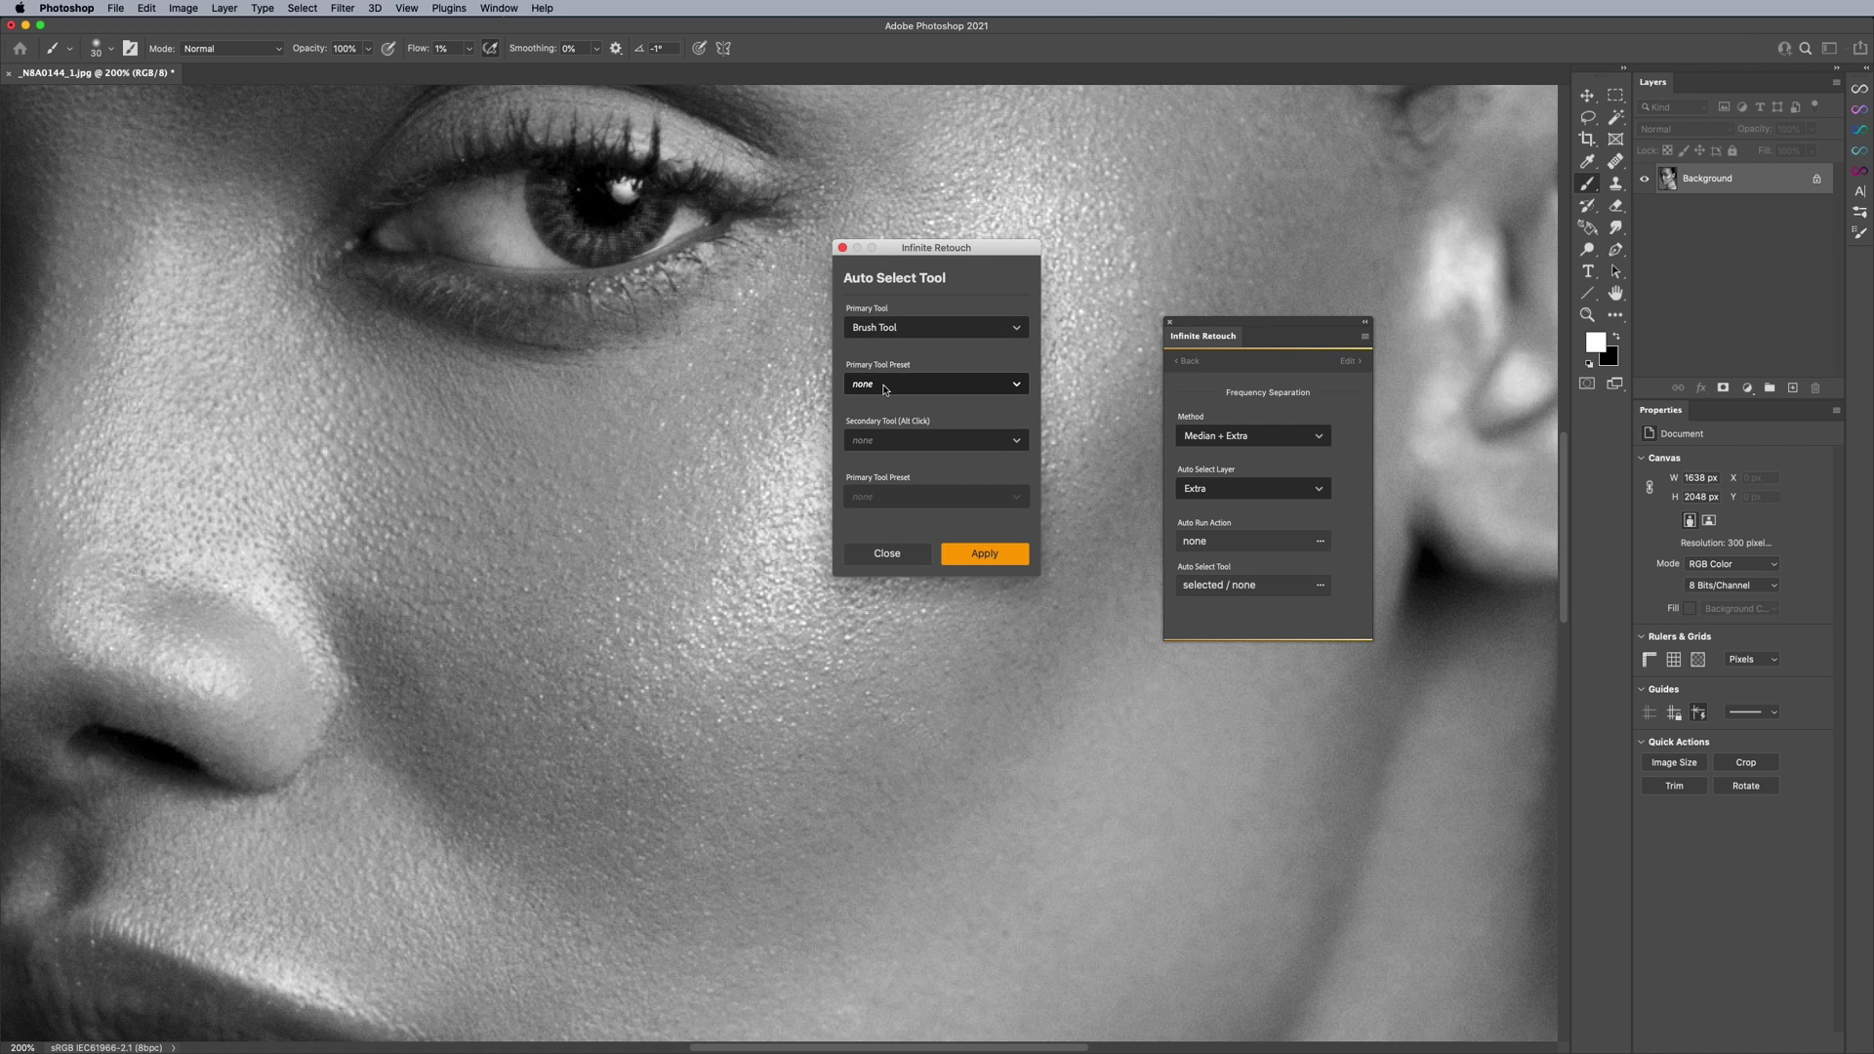
click(888, 553)
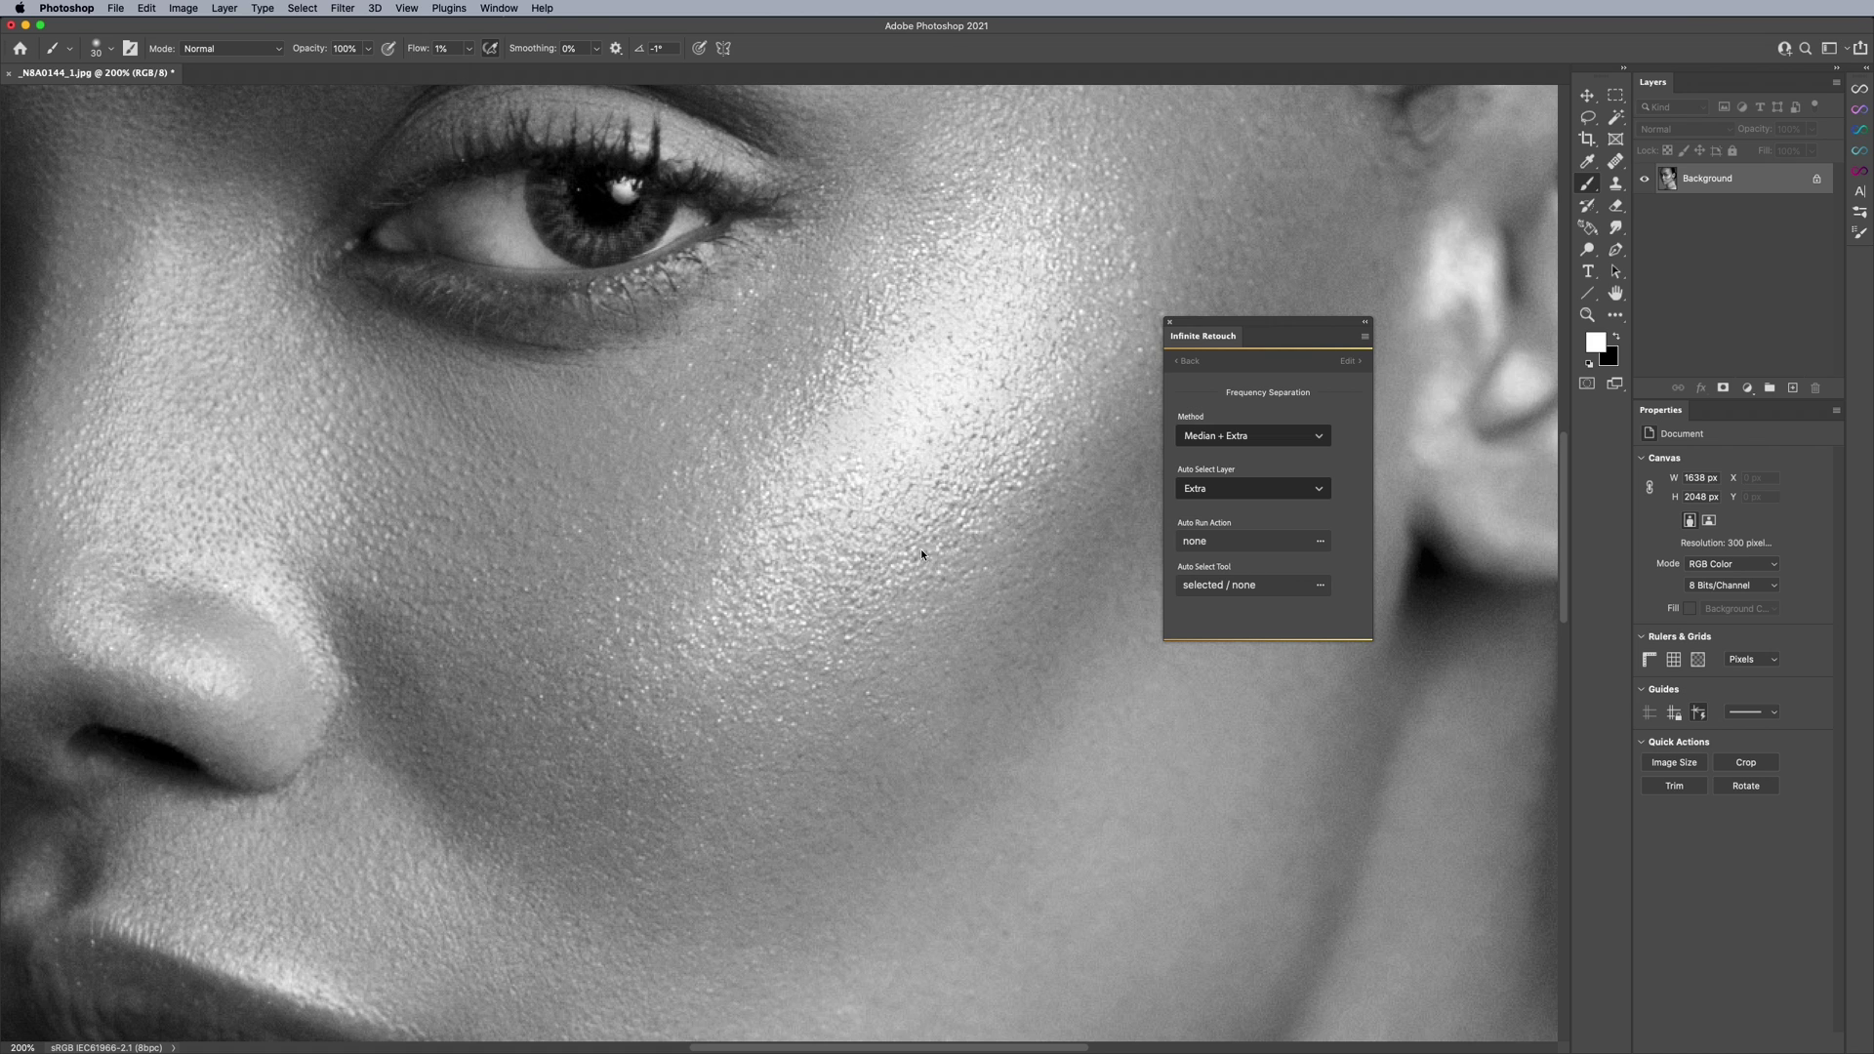
Browse the Auto Run Action sets and actions, leaving the action set to none.
click(1214, 544)
click(886, 366)
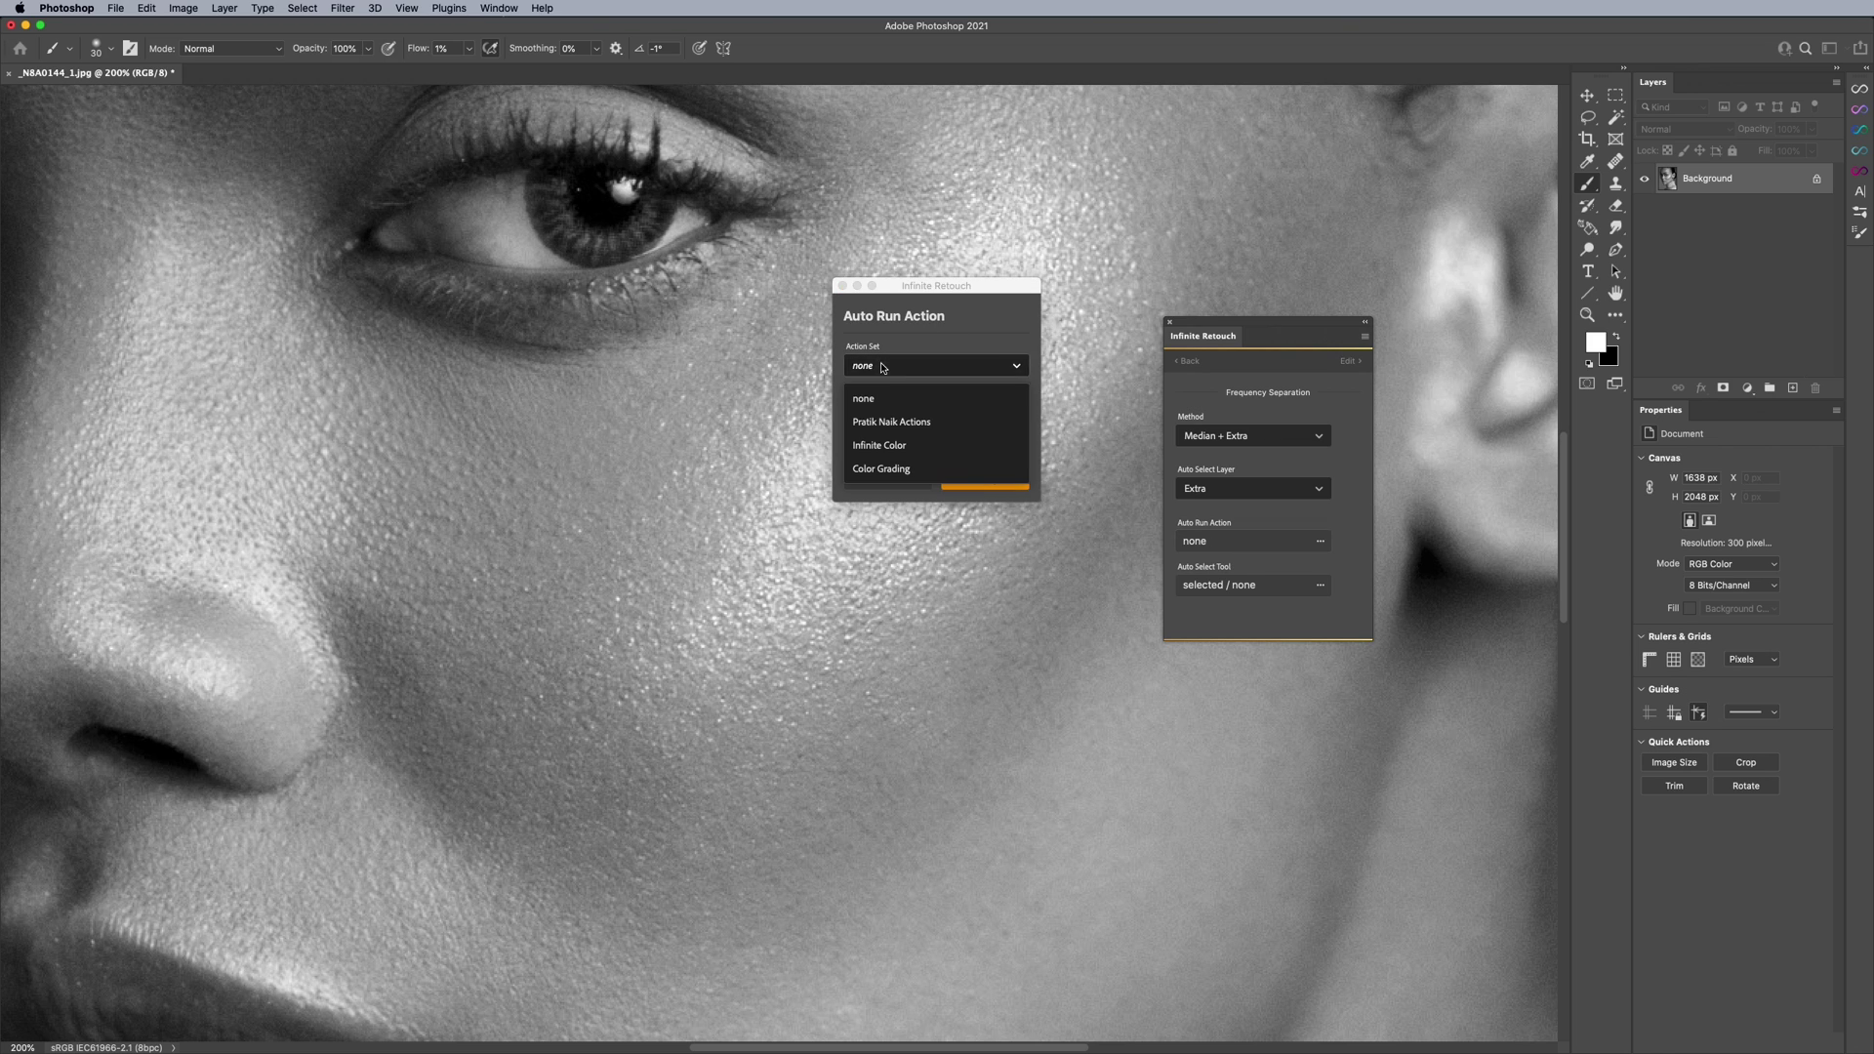
click(889, 421)
click(891, 421)
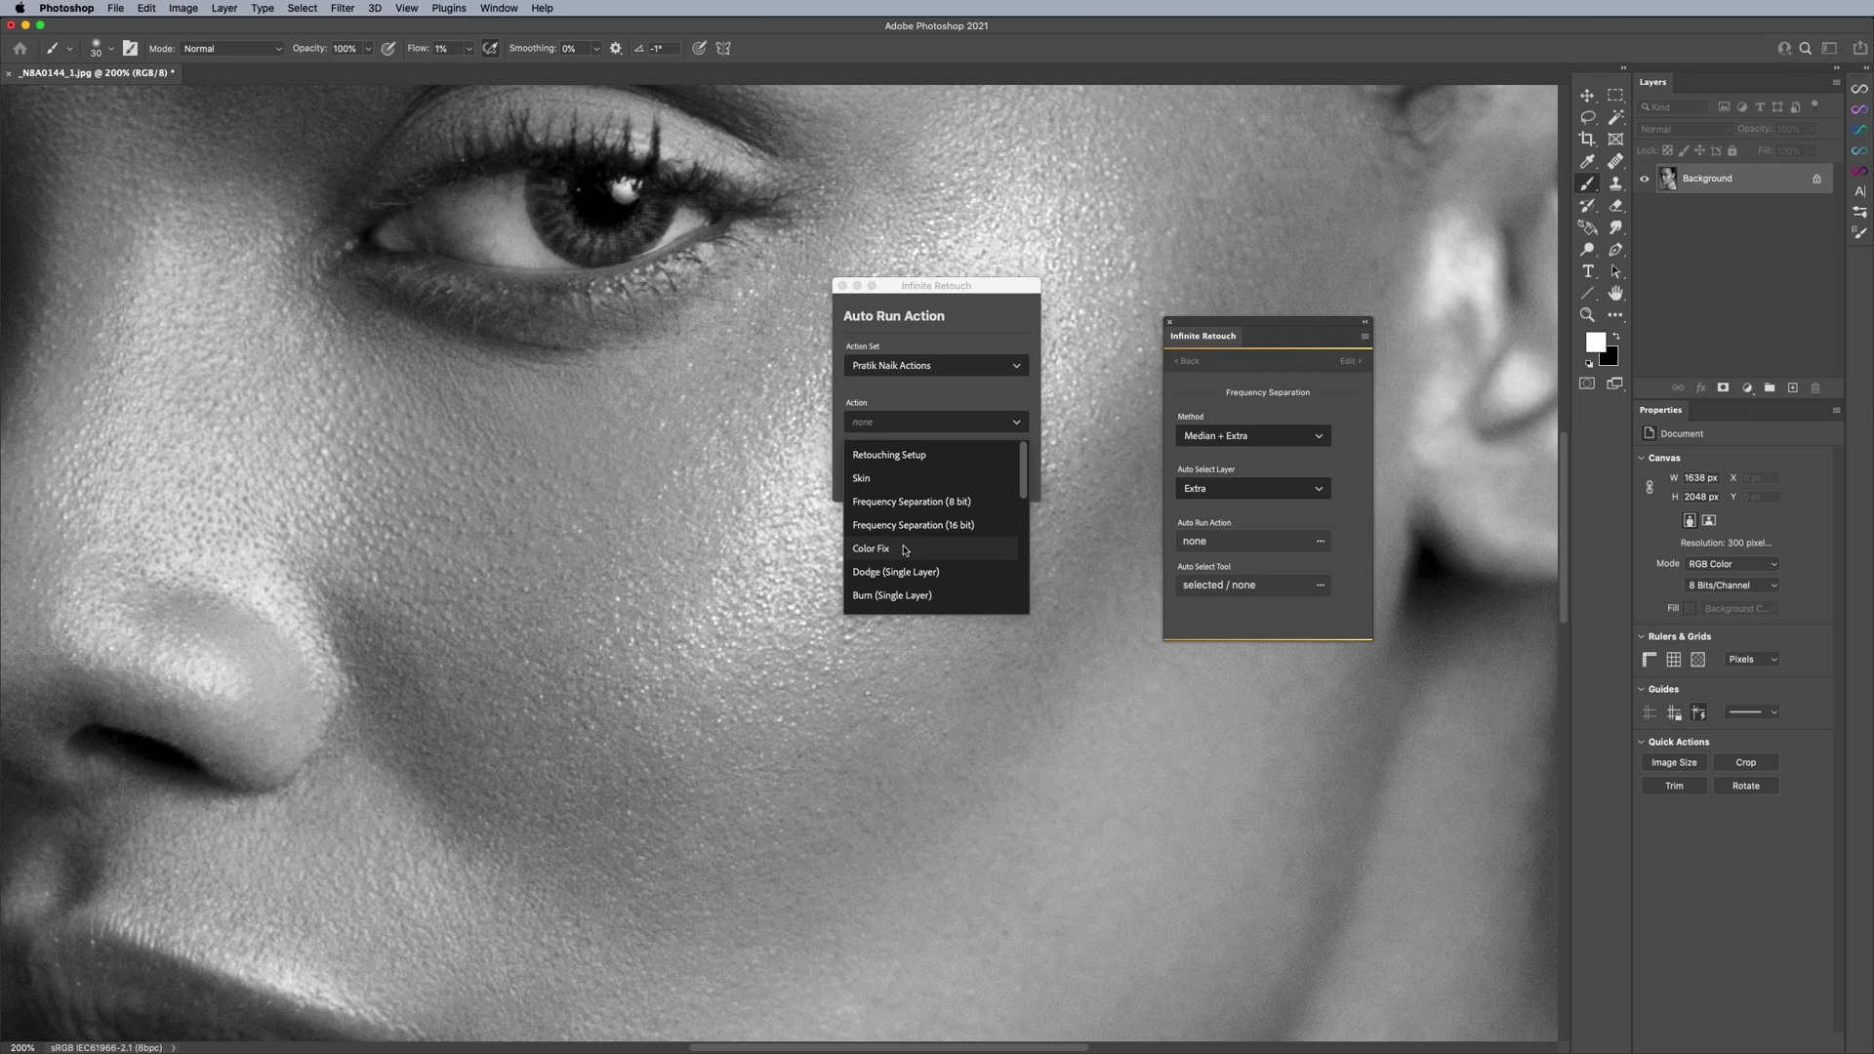
click(911, 452)
Set the method to Median + High Copy & Color and rerun Low Preview, accepting the Median radius.
click(887, 478)
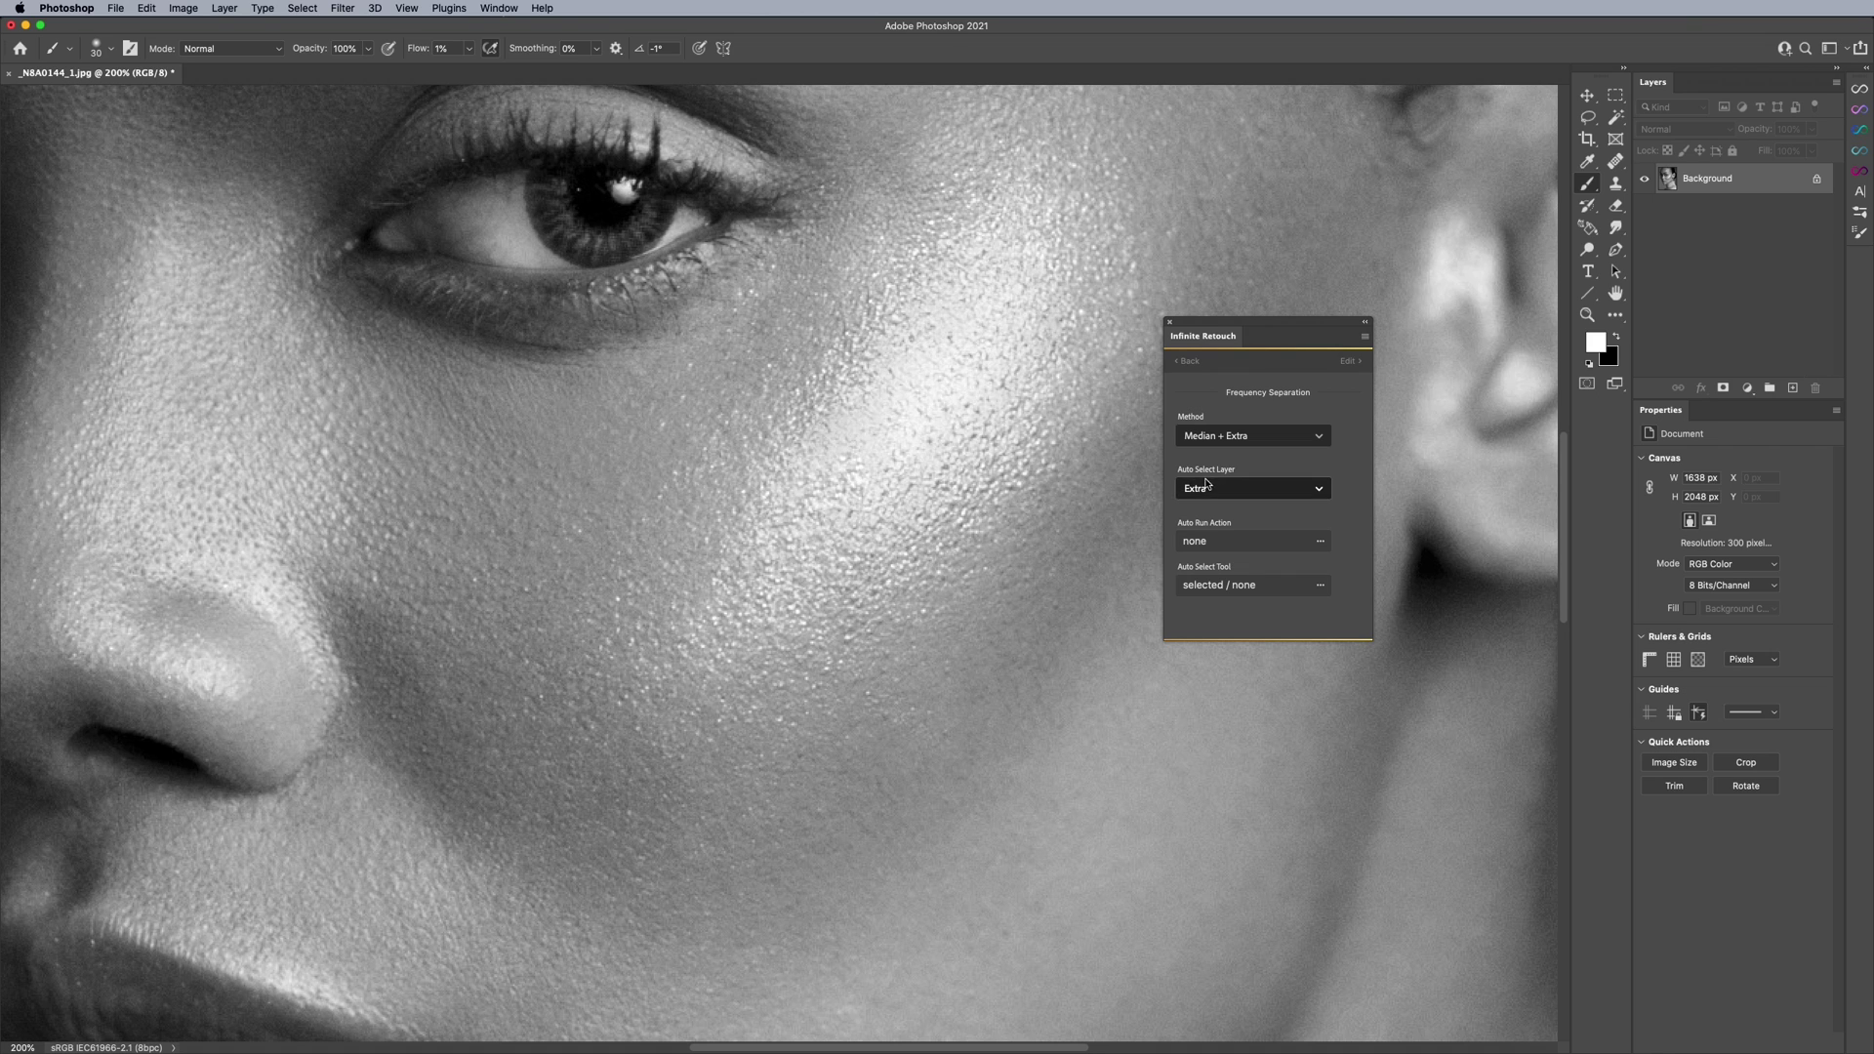
click(1260, 436)
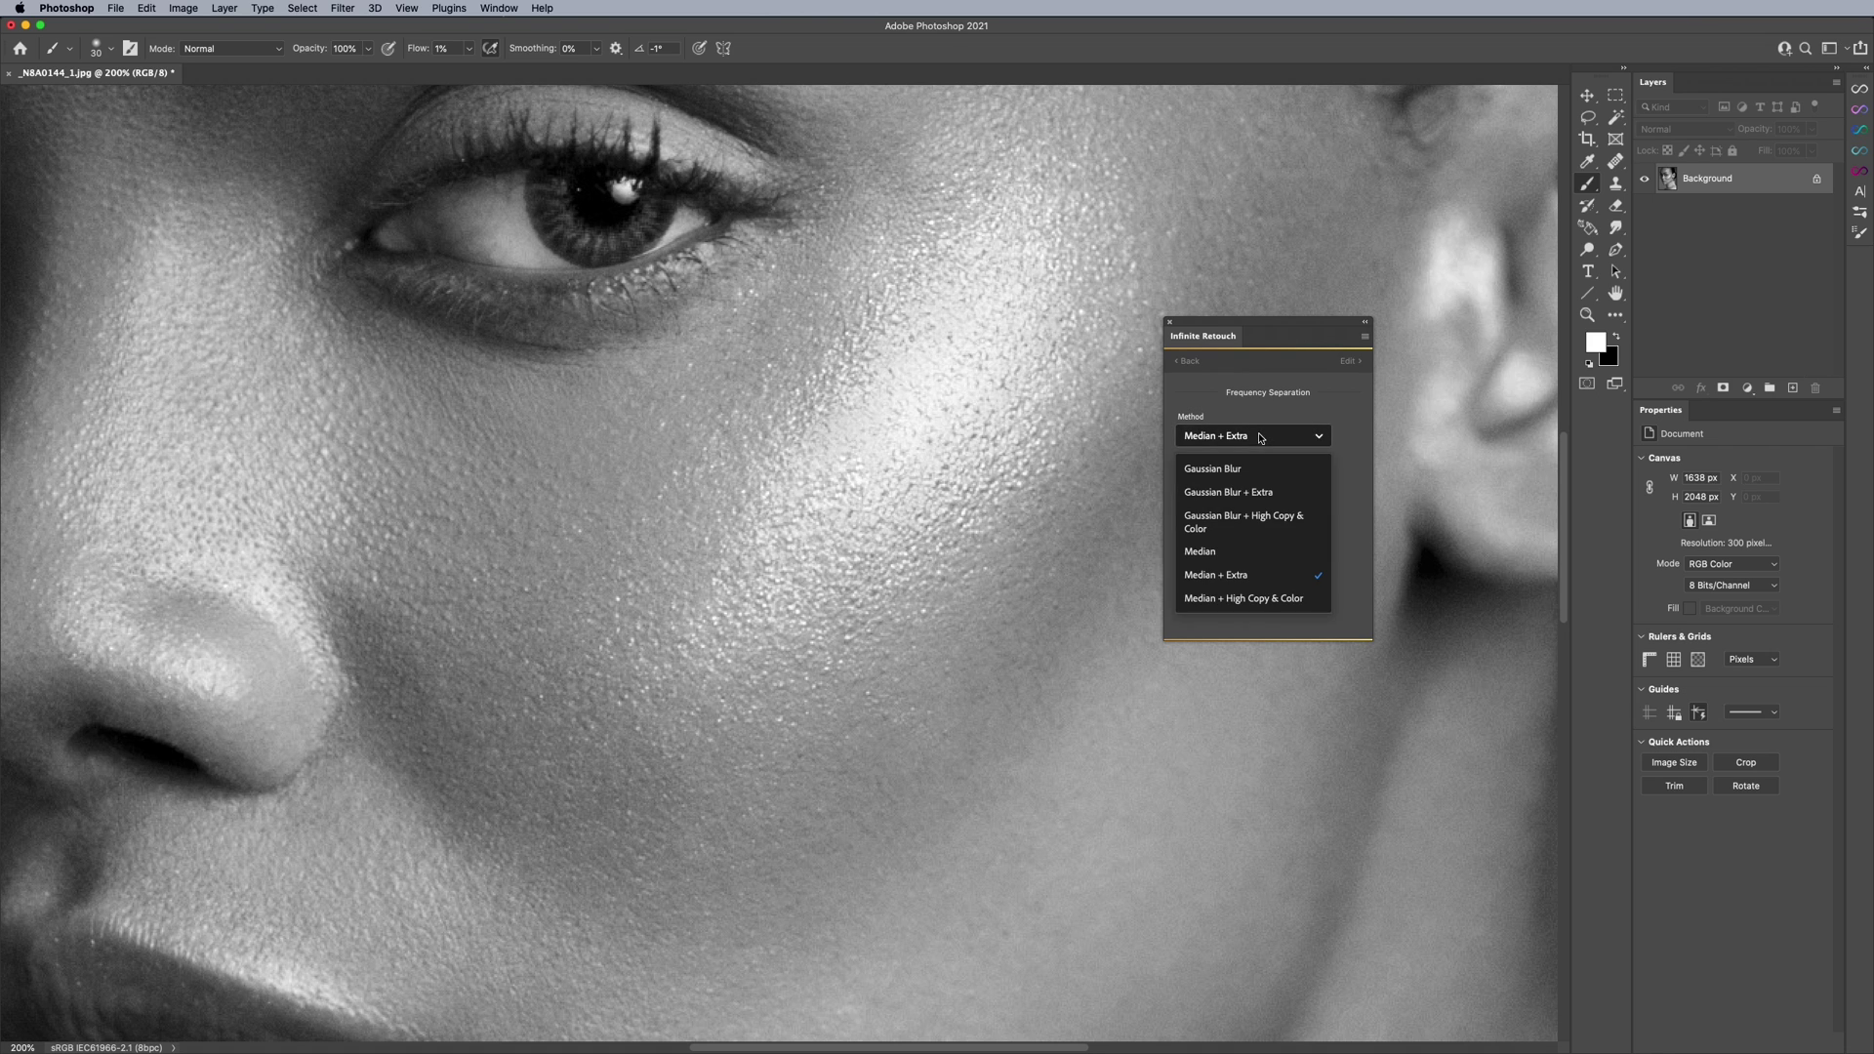
click(1208, 601)
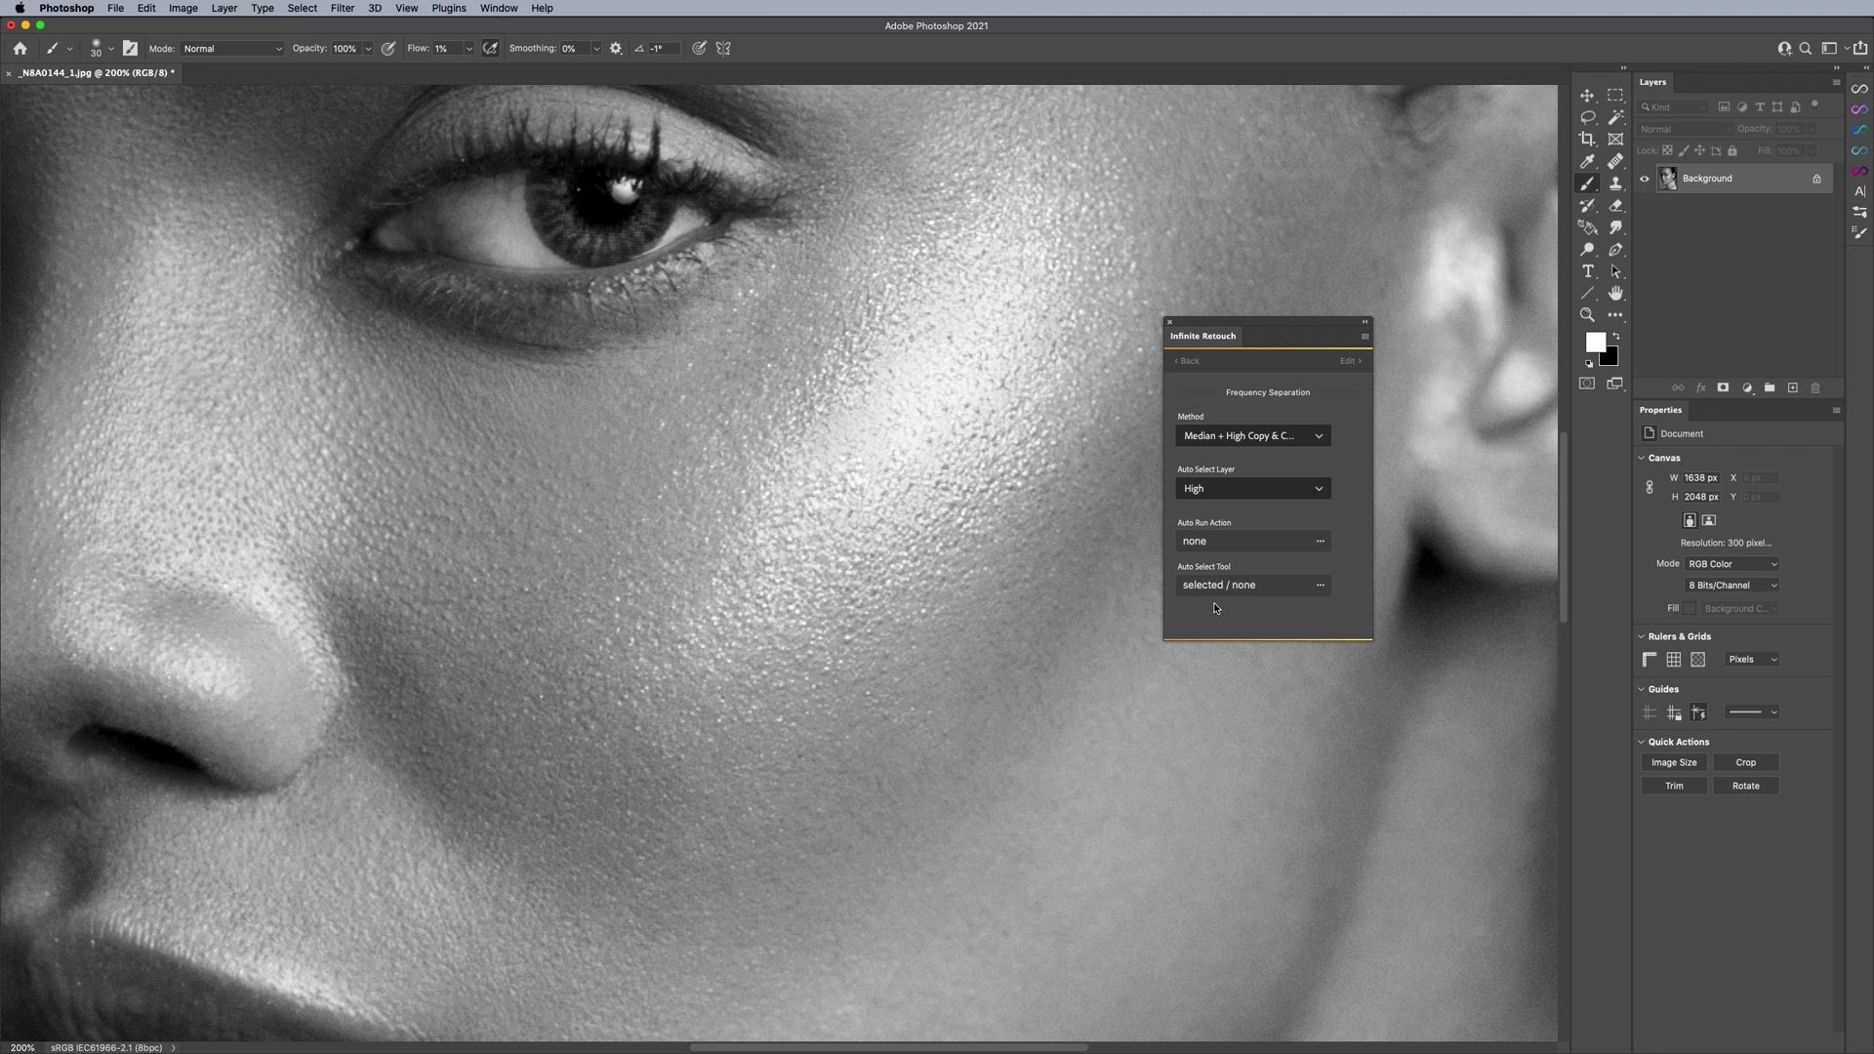
click(1187, 362)
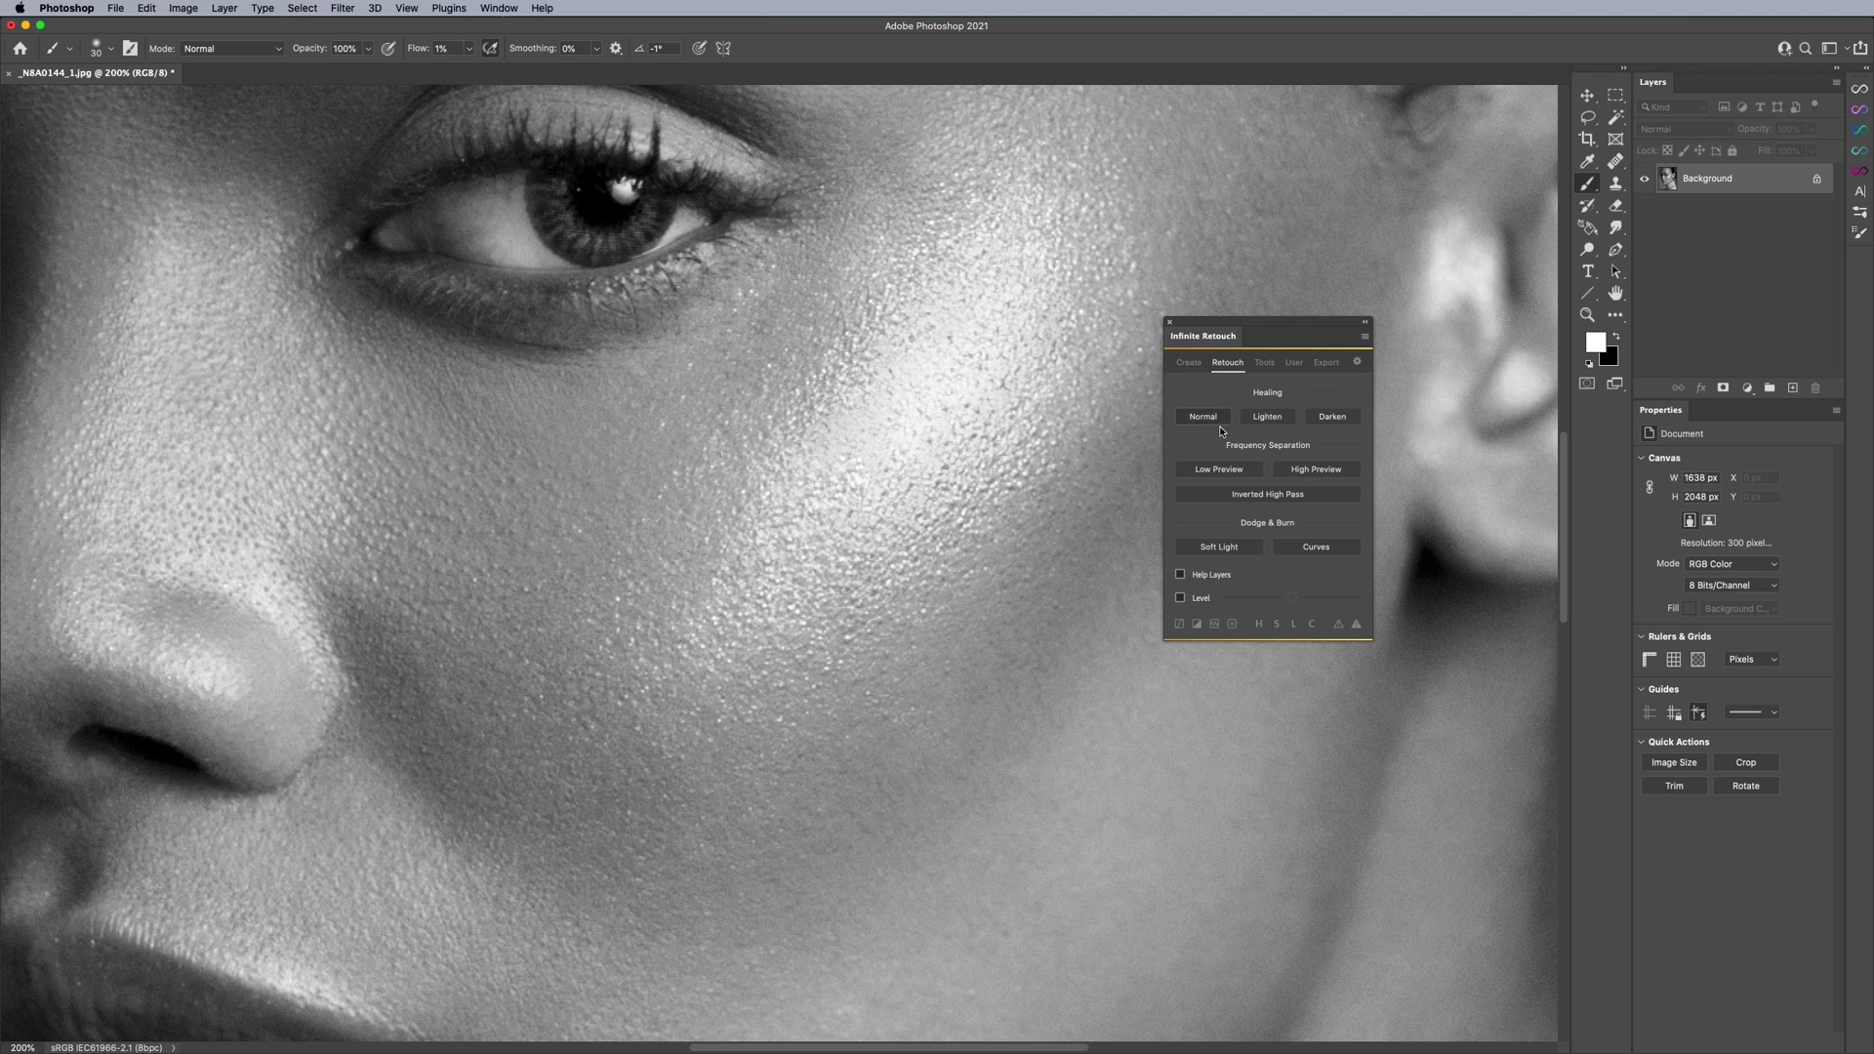
click(1219, 469)
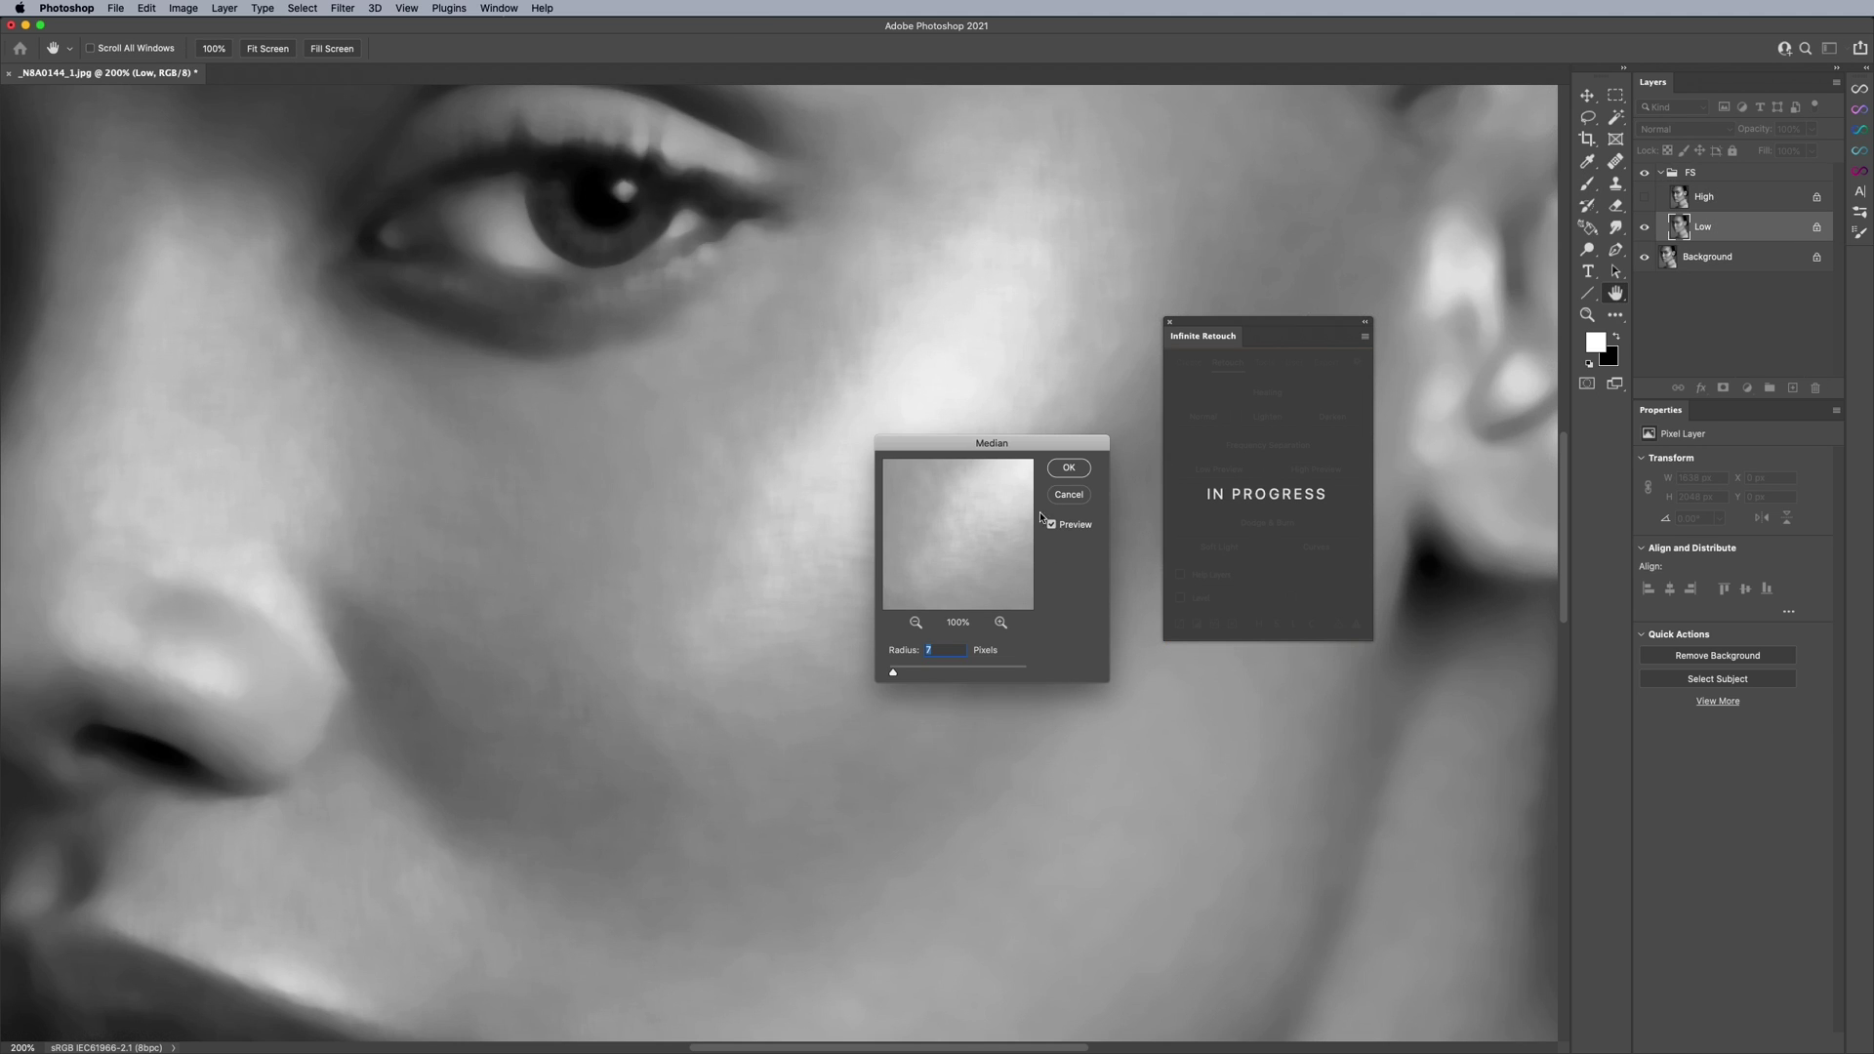
click(1064, 466)
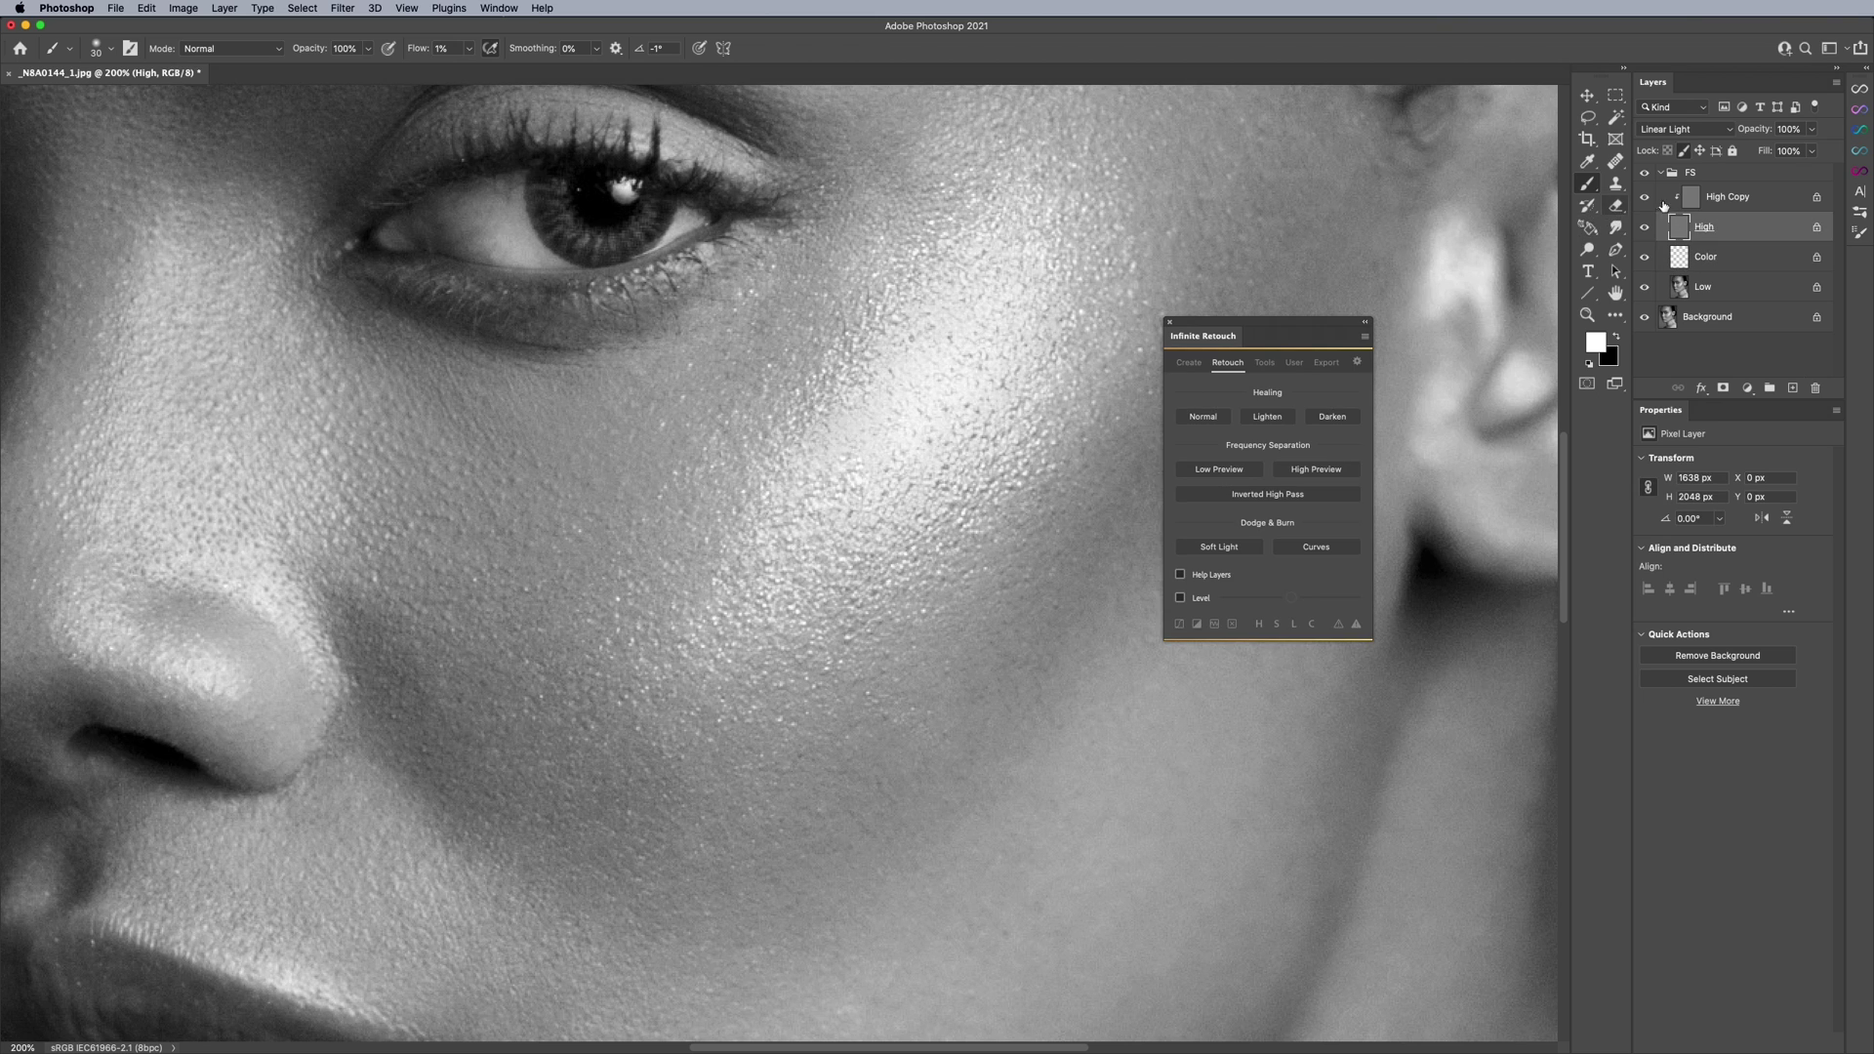
Select the High Copy layer, pick the Healing Brush, and zoom into the cheek at 400%.
click(1696, 199)
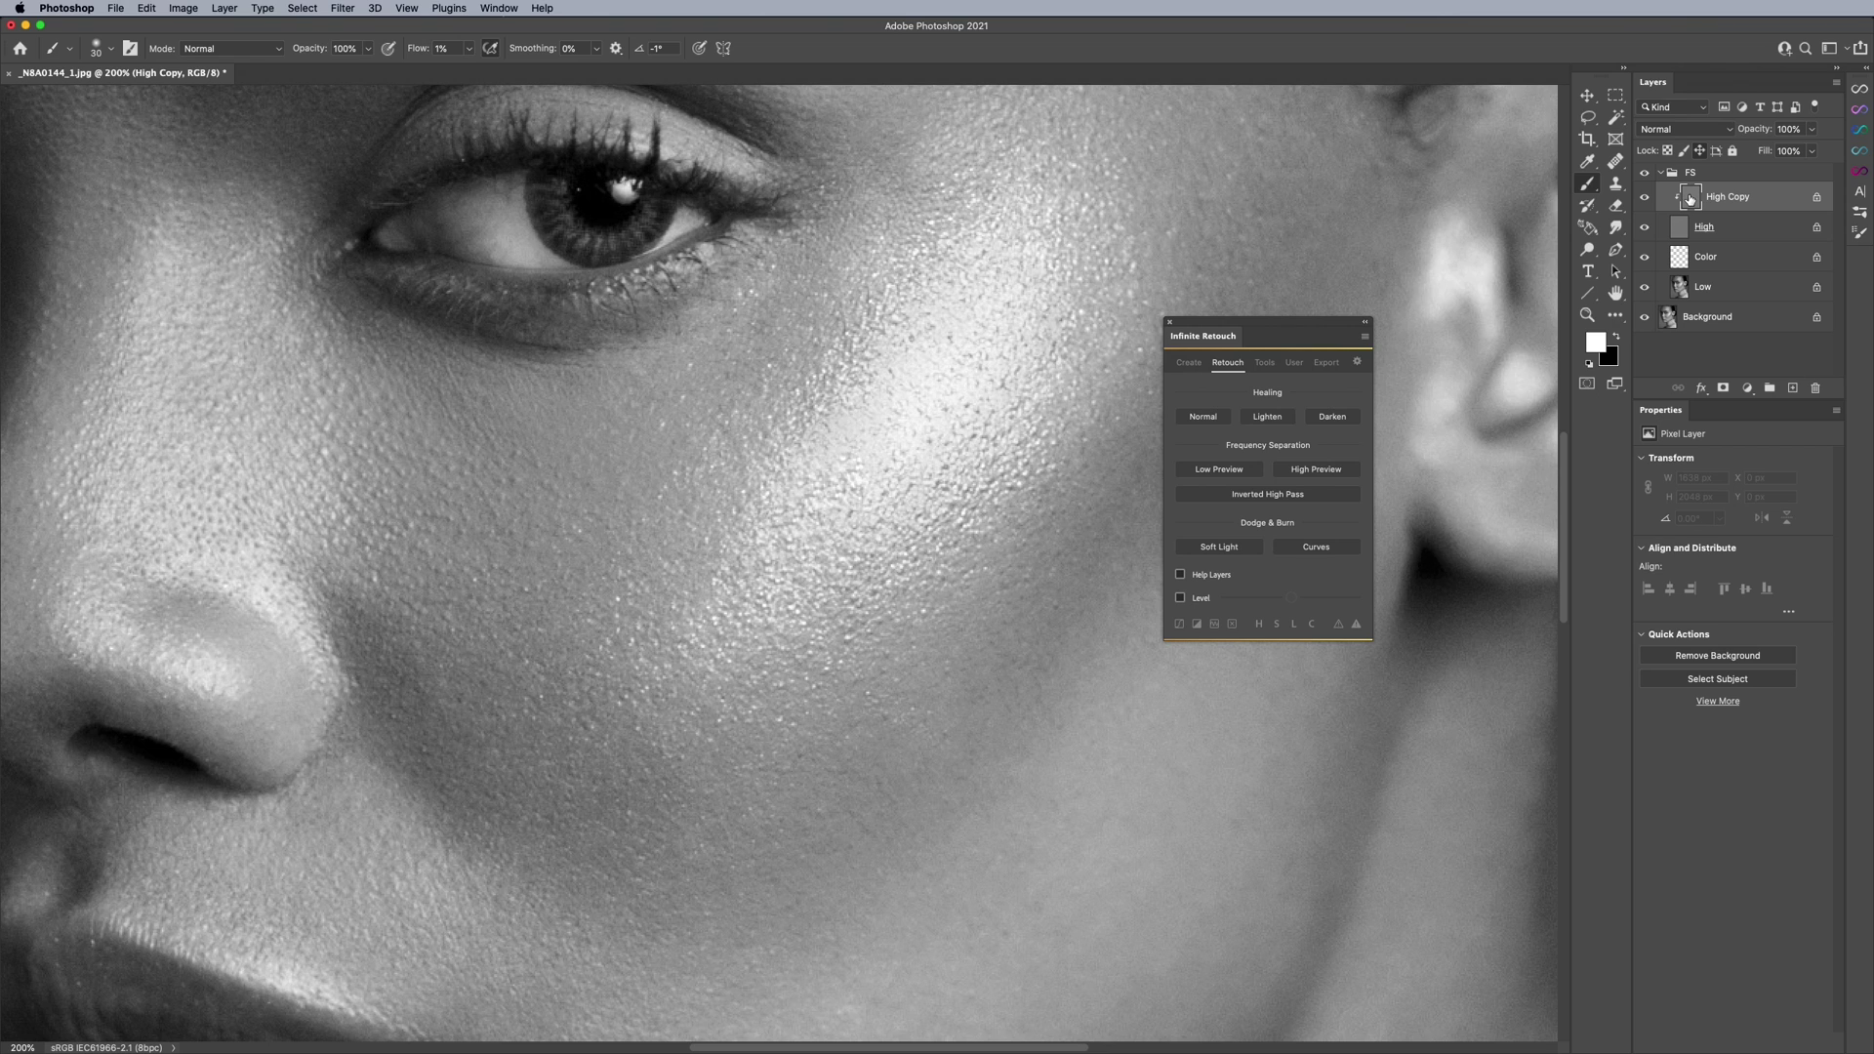
click(1615, 163)
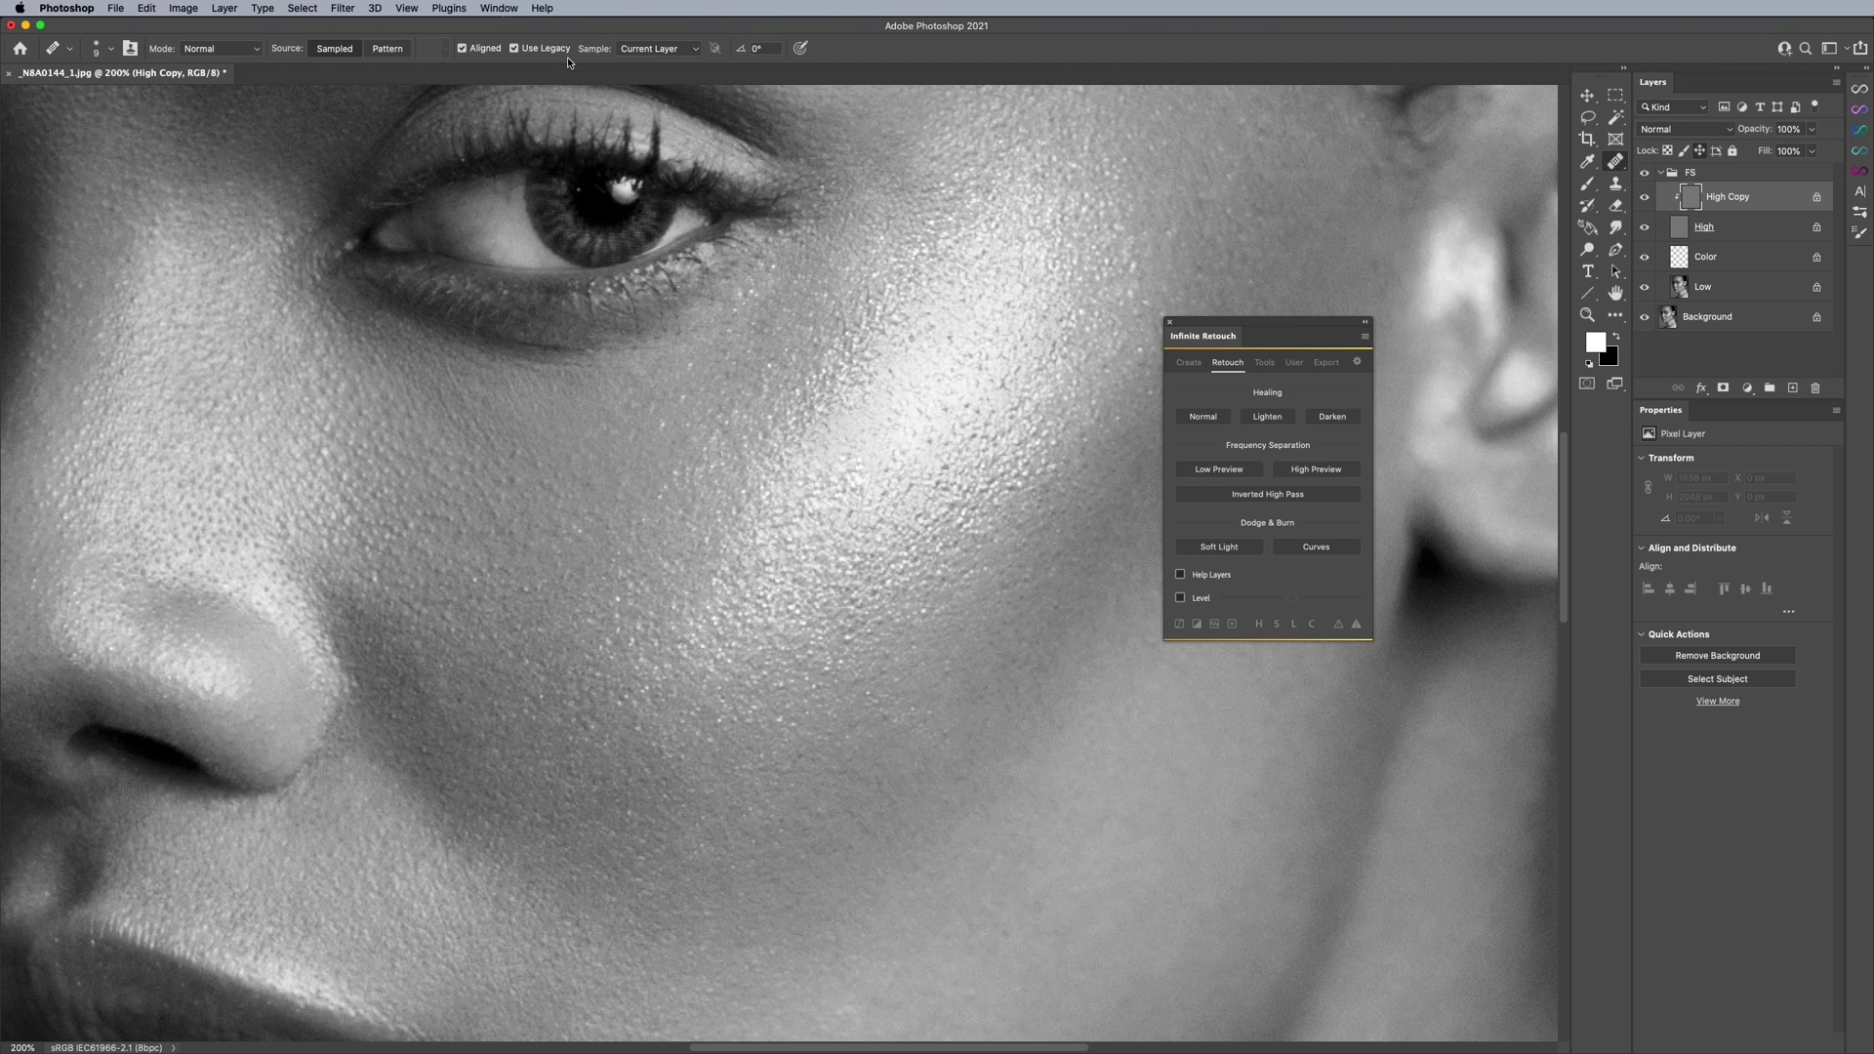
key(z)
click(1043, 458)
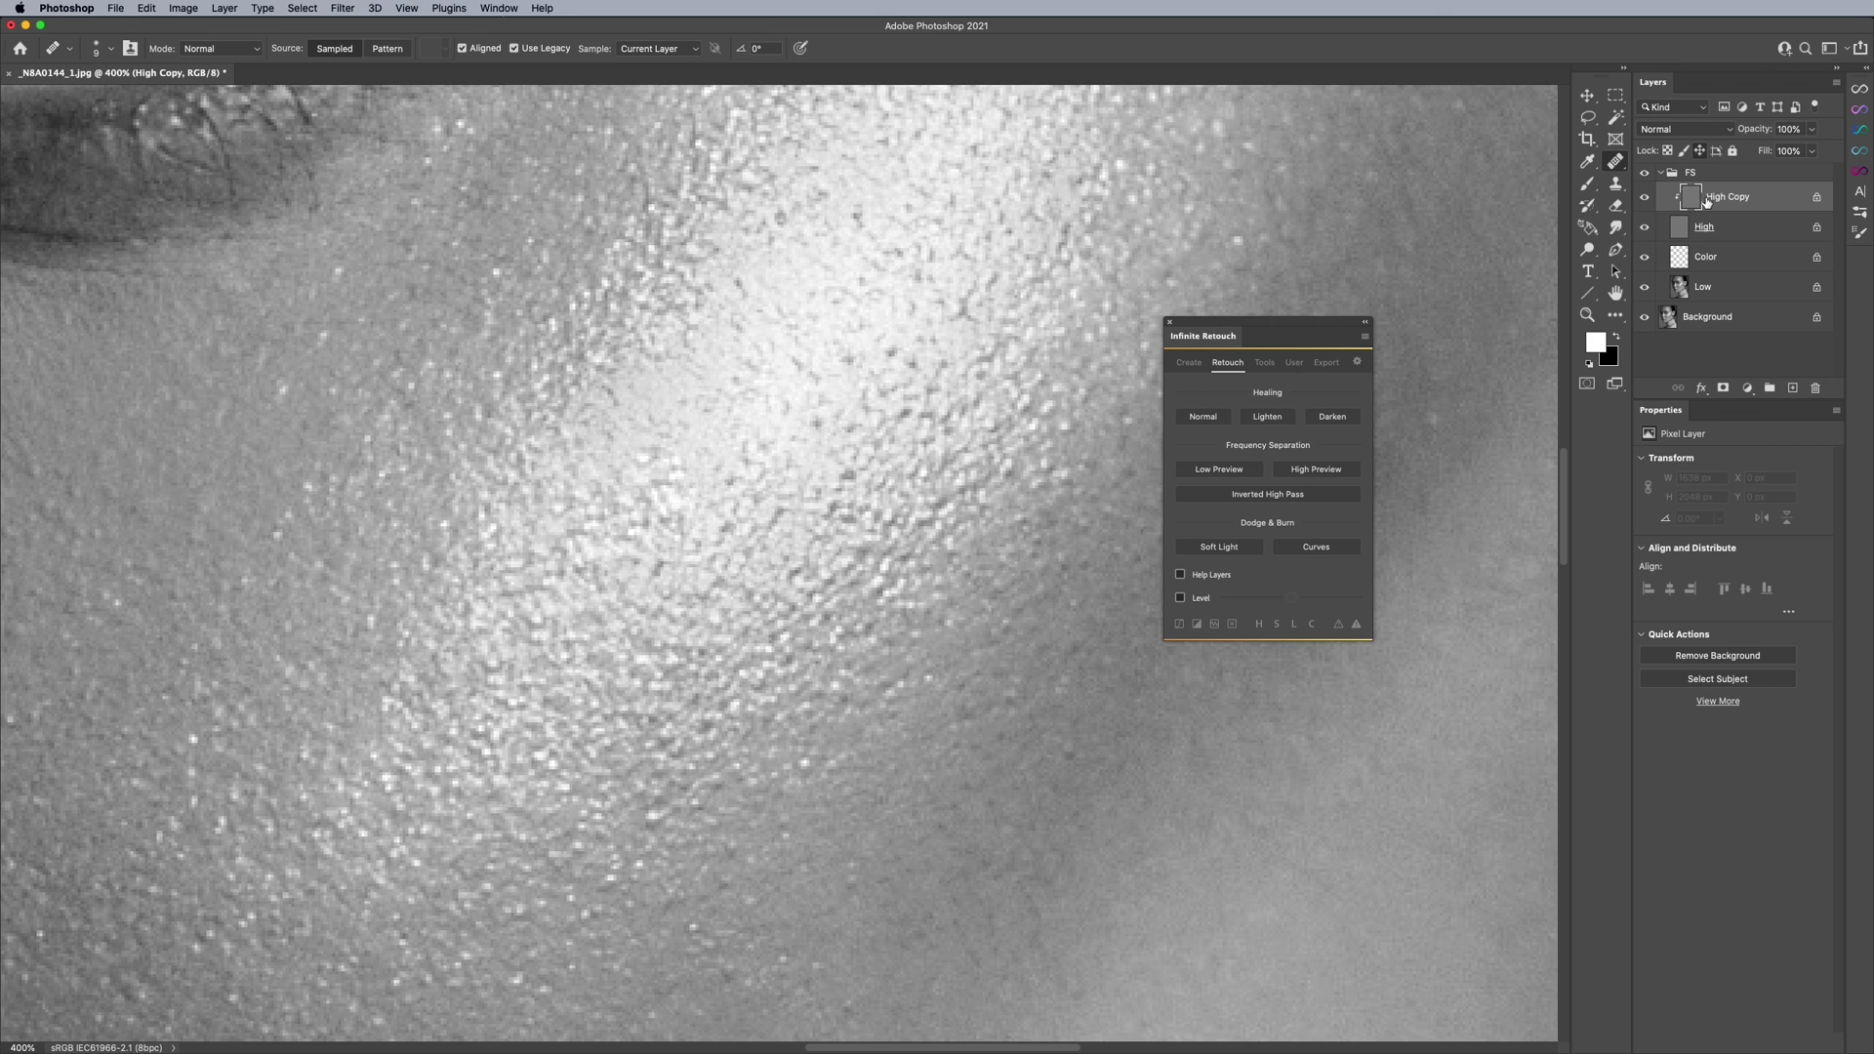
Toggle High Copy's visibility to compare the cheek, leave it hidden, and select the Color layer.
click(1645, 198)
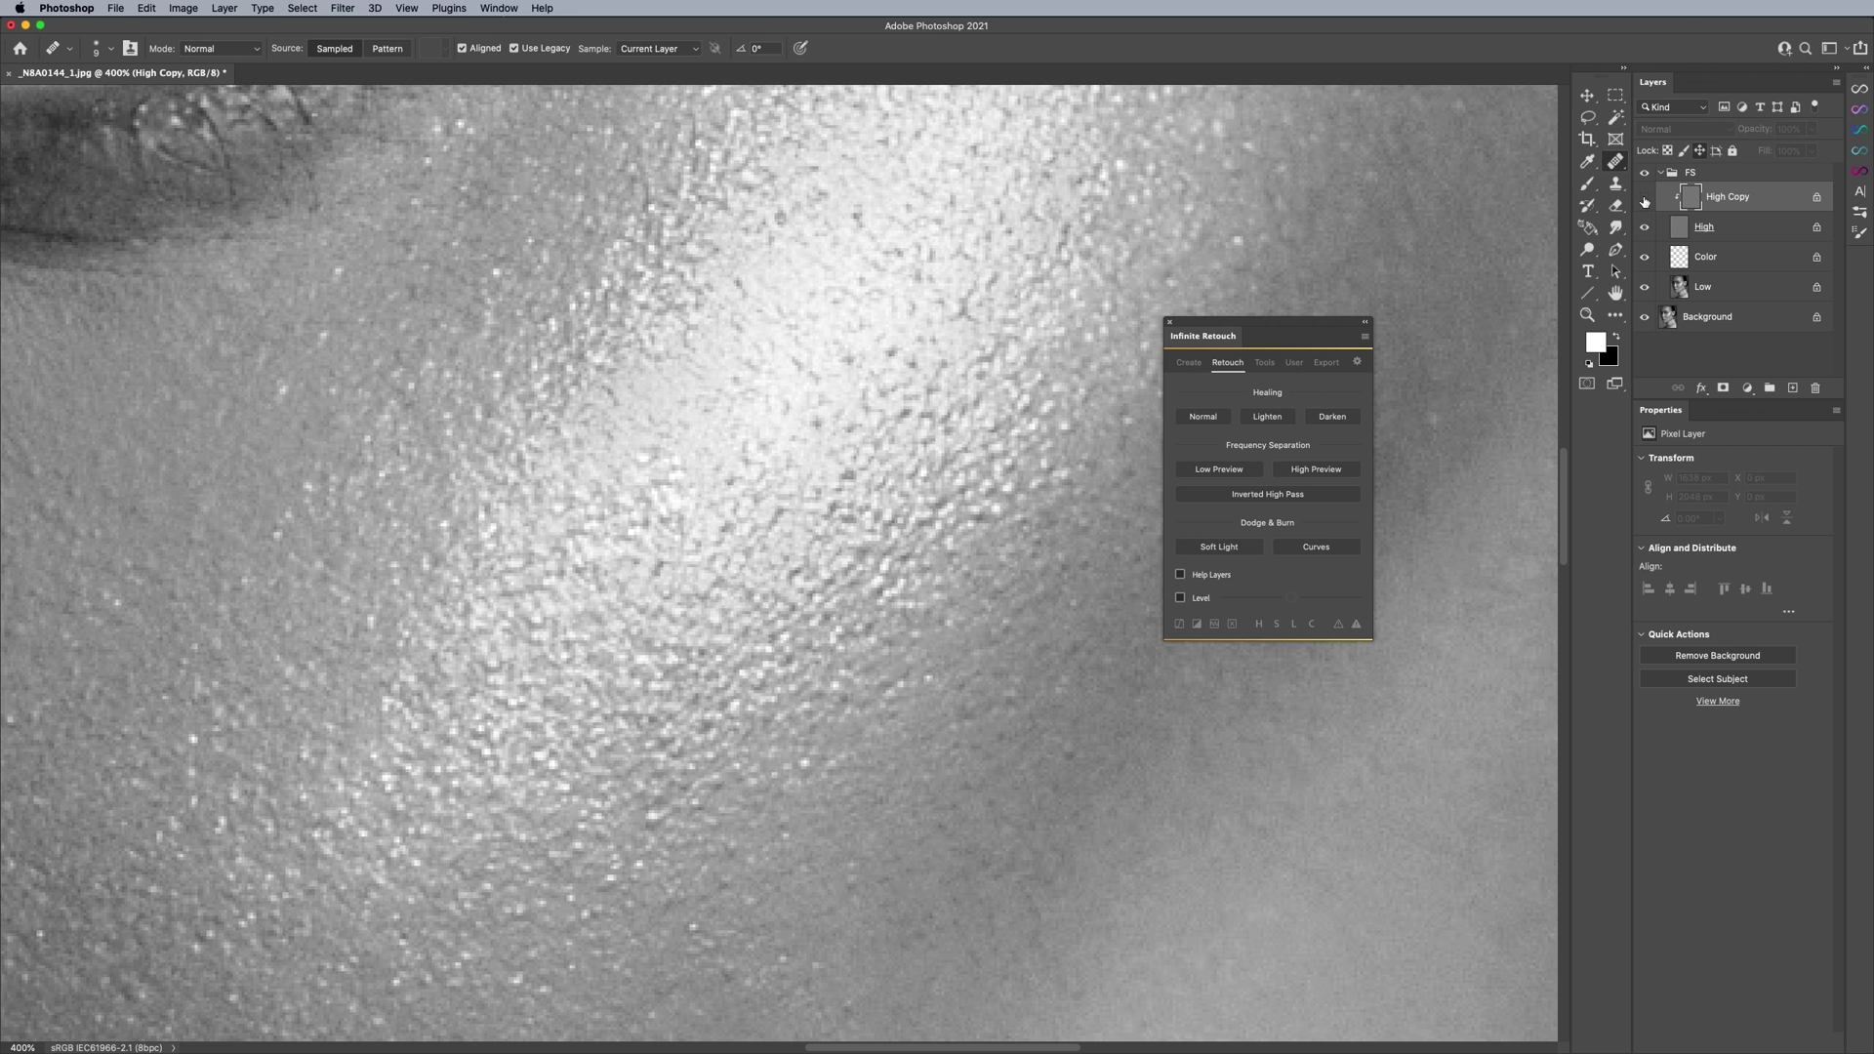
click(1645, 199)
click(1645, 199)
click(1644, 199)
click(1645, 199)
click(1692, 259)
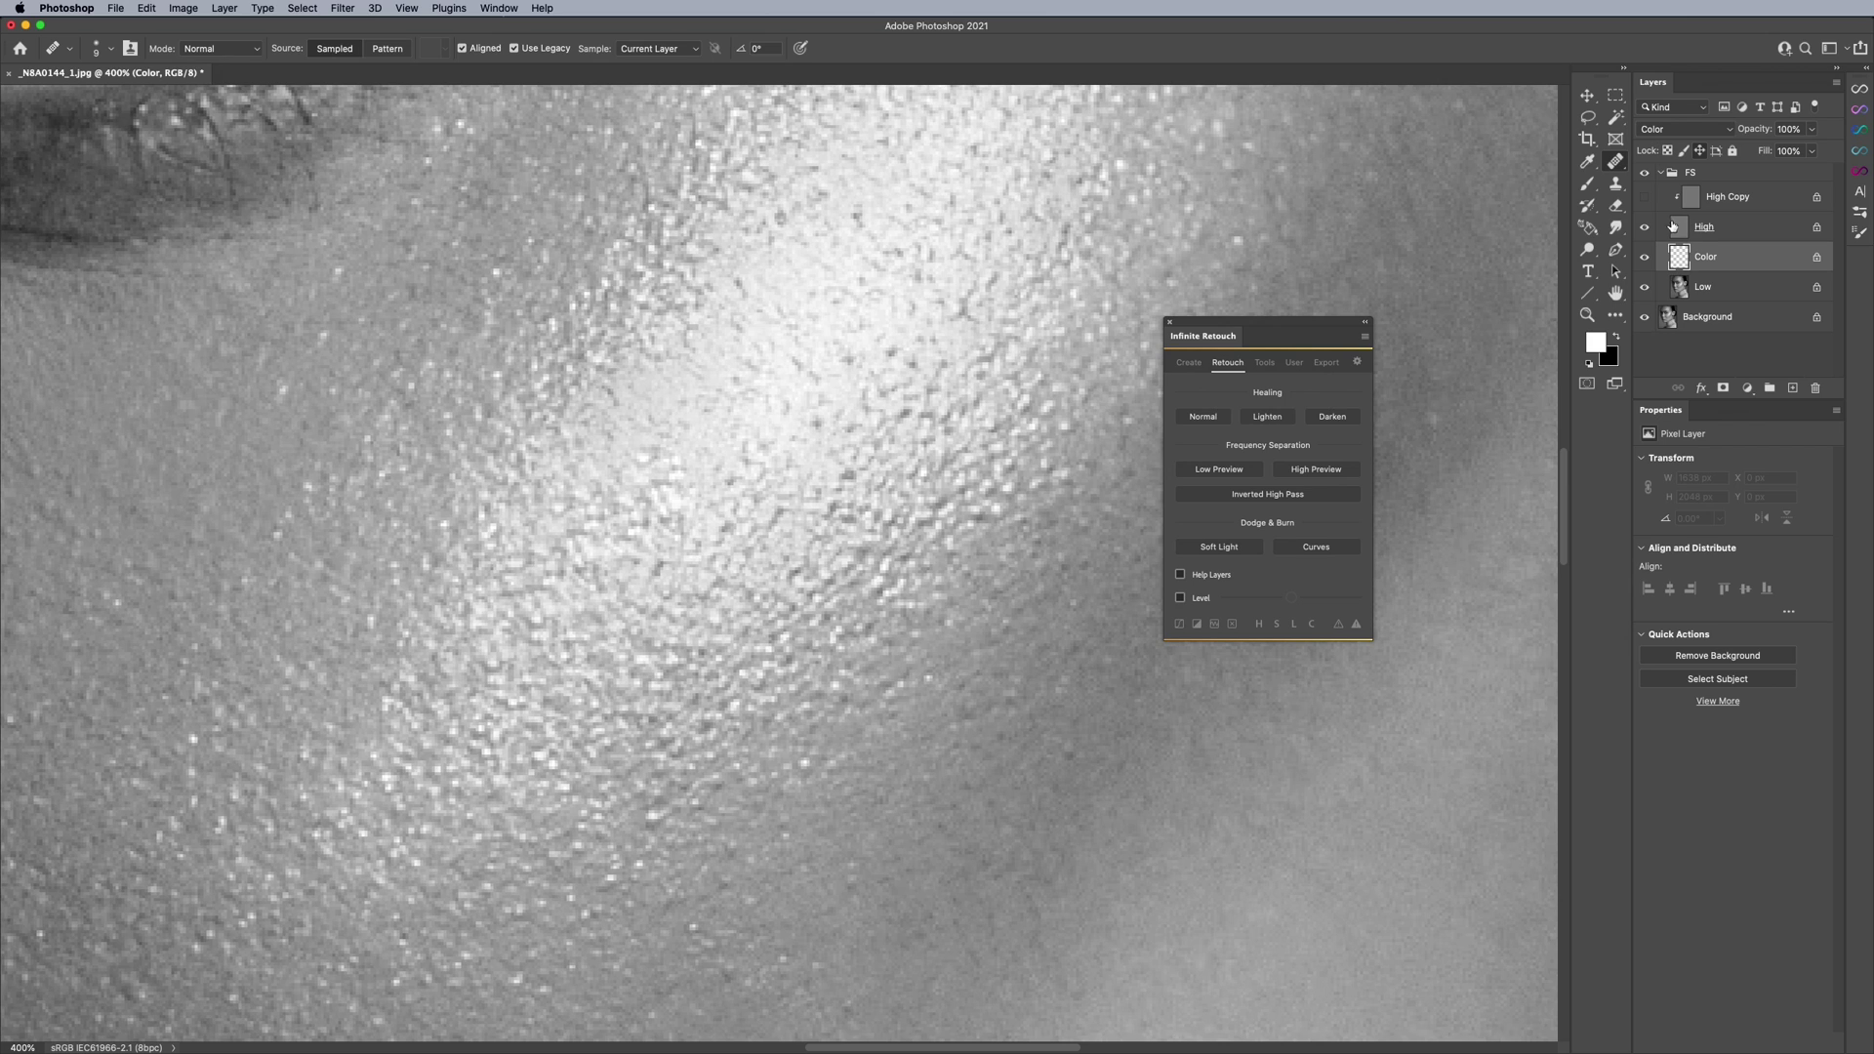
Show the High Copy layer again and check the method list, keeping Median + High Copy & Color.
click(1644, 197)
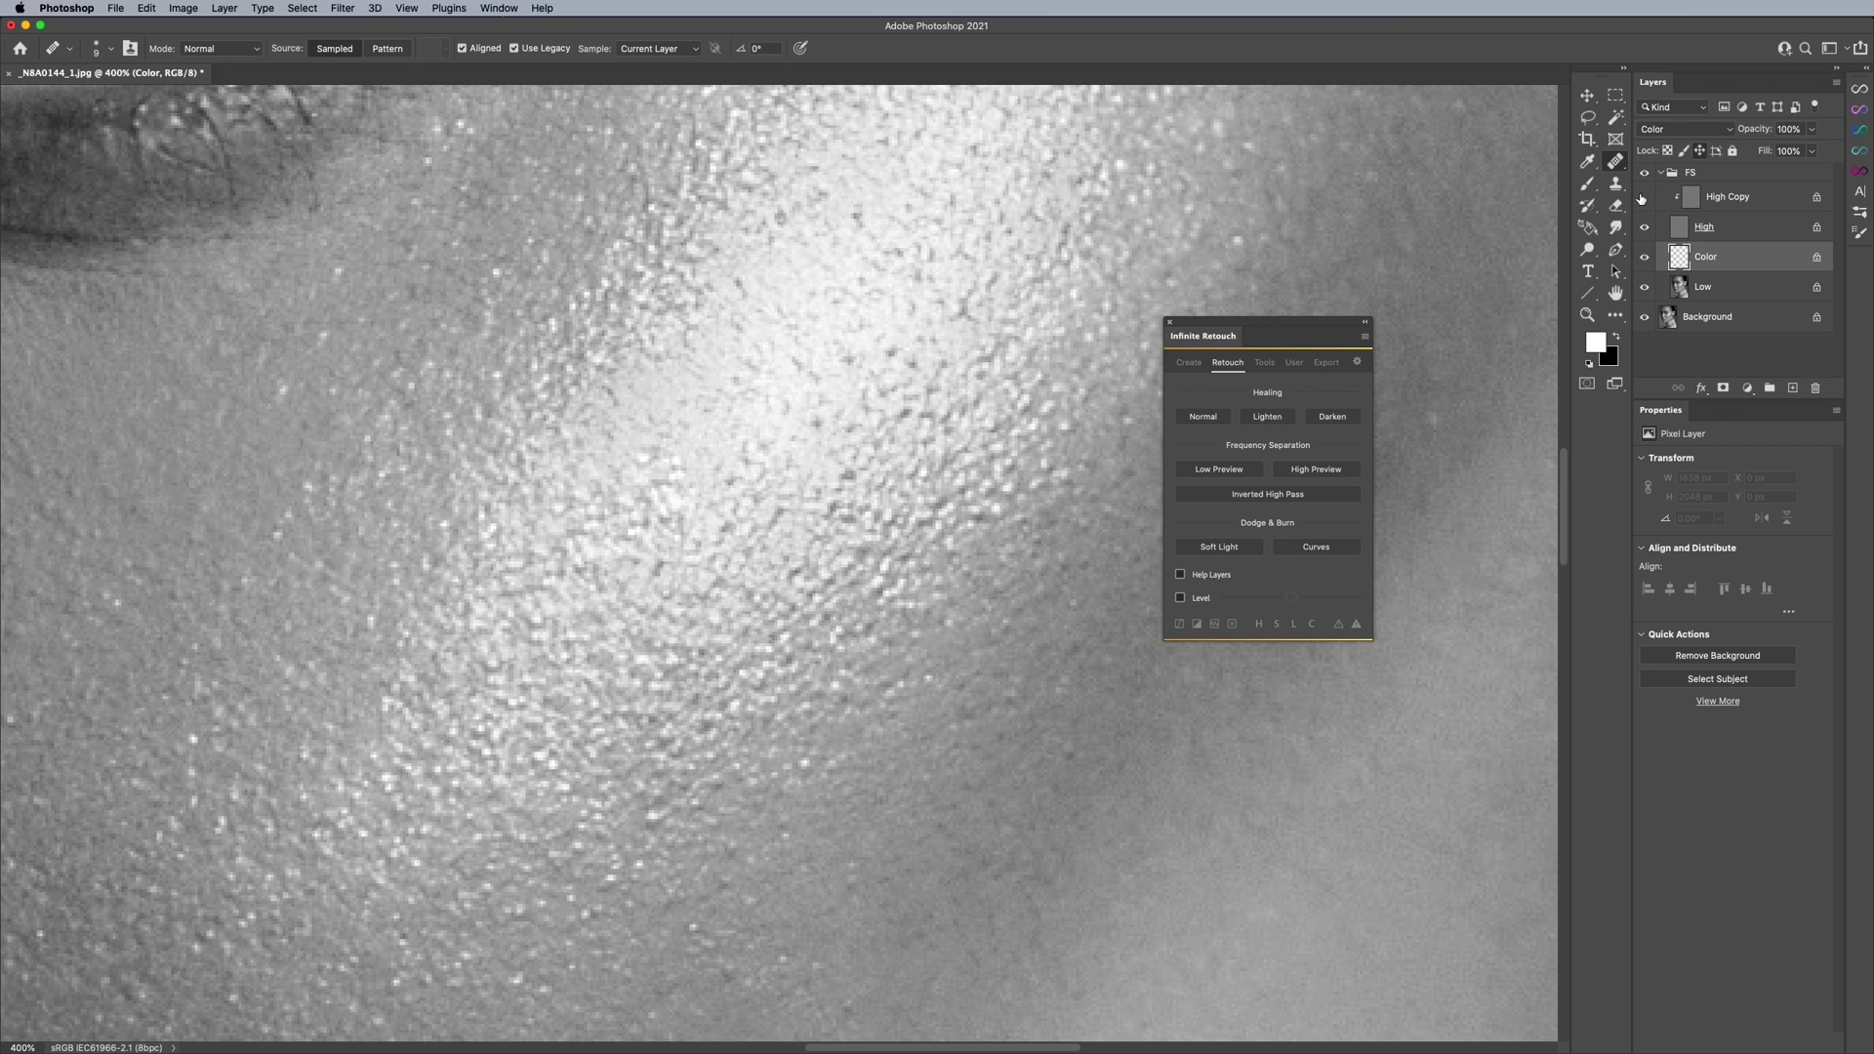
click(1222, 471)
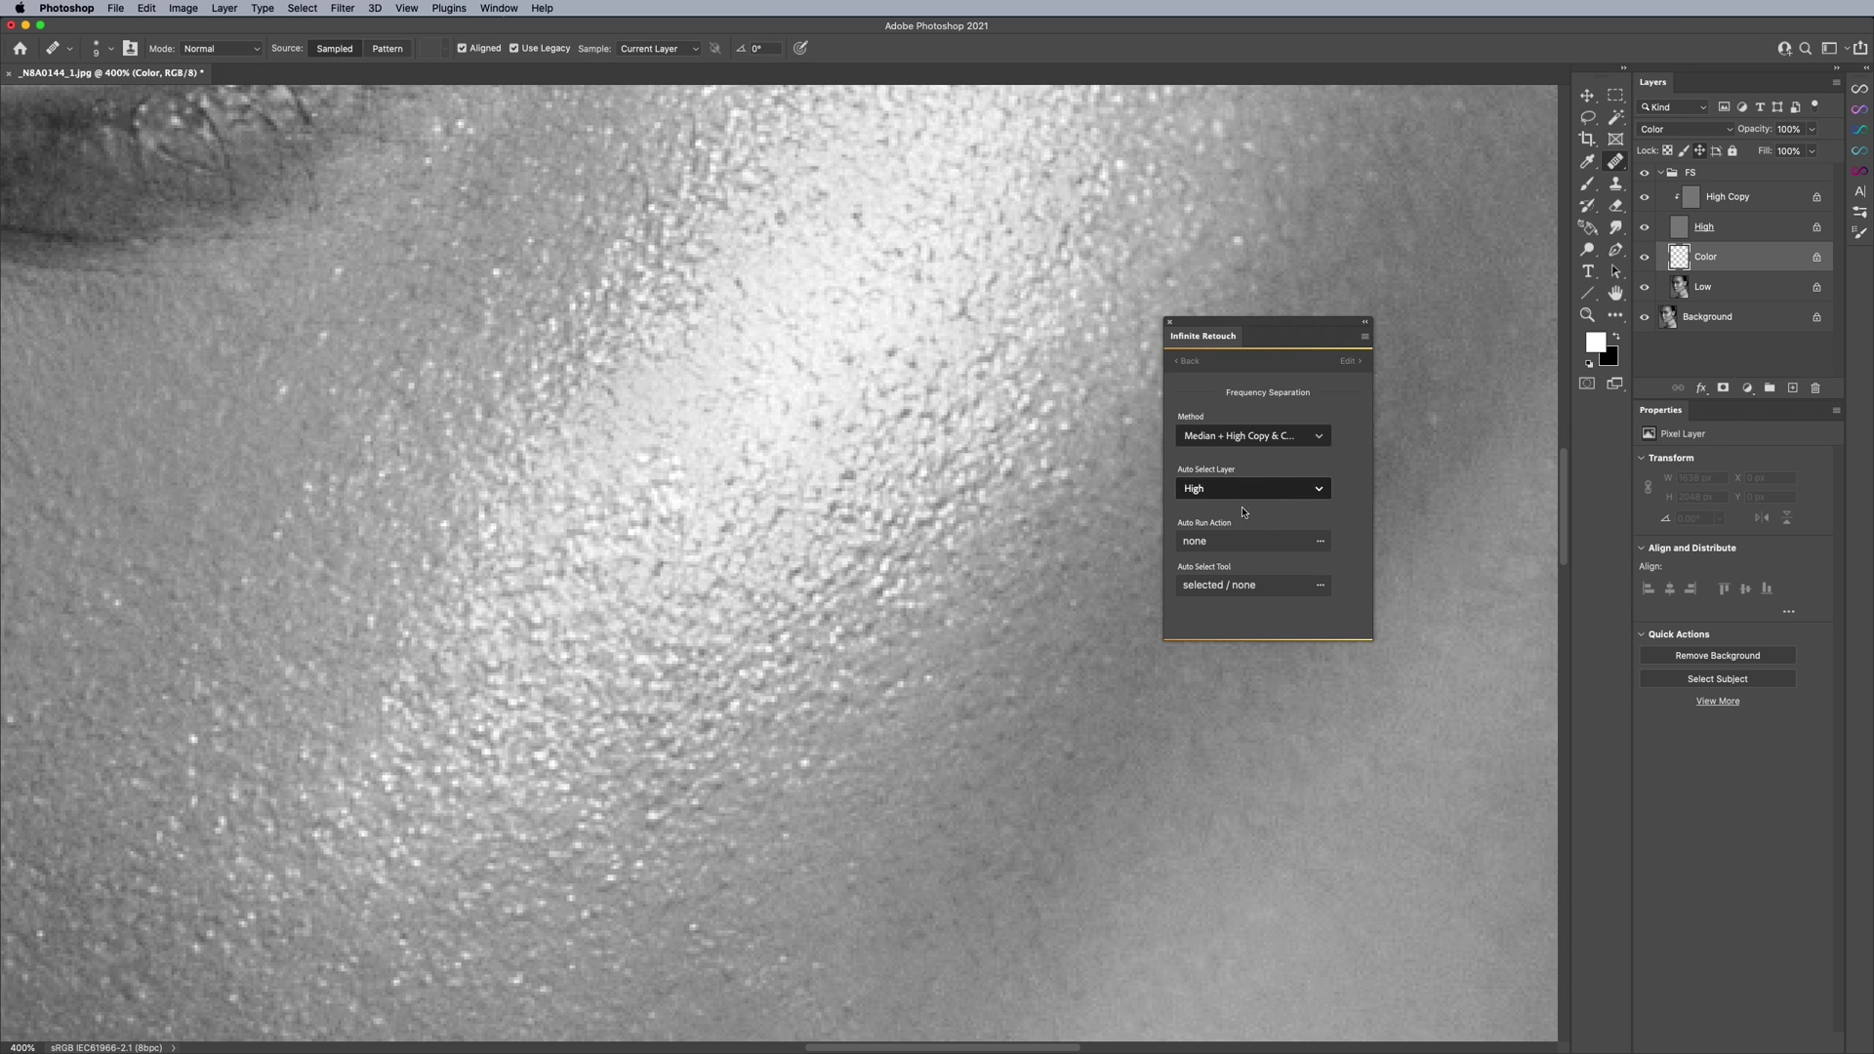
click(1257, 438)
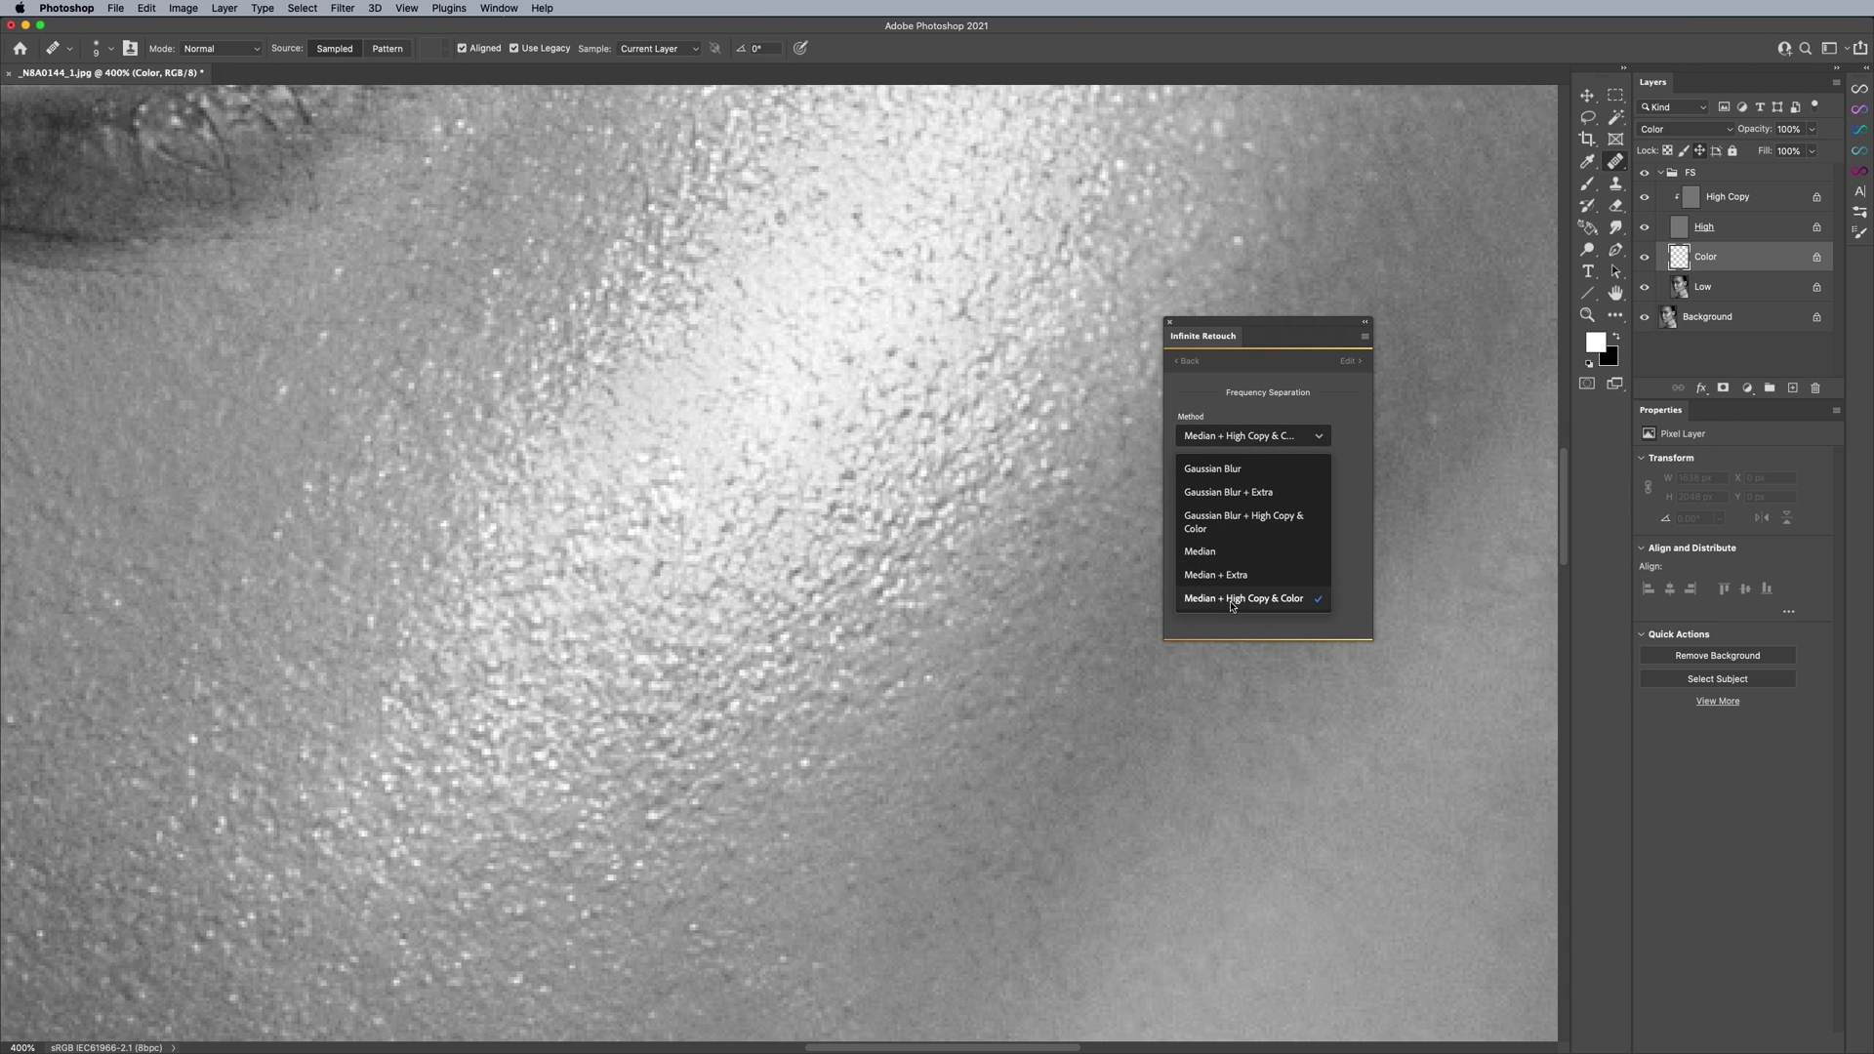
click(1191, 362)
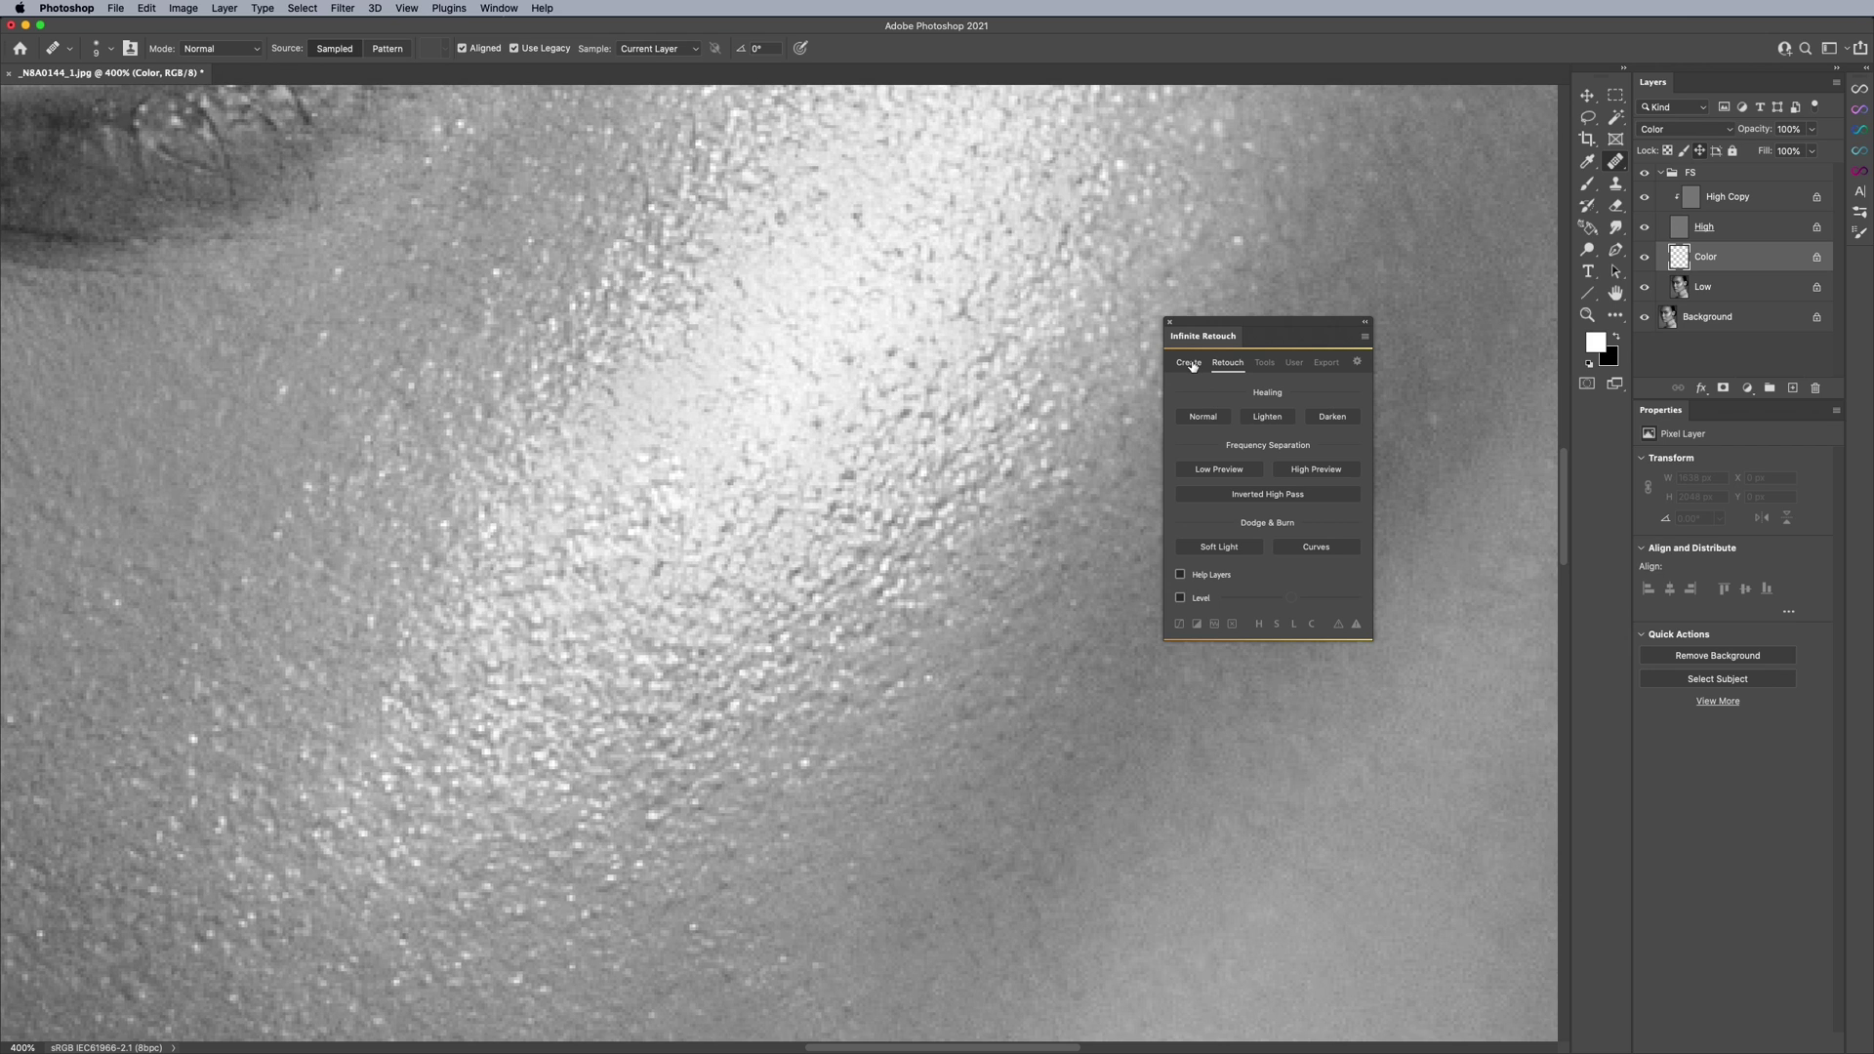
Zoom out from 400% to 66.7% to view the entire retouched portrait.
key(super+minus)
key(super+minus)
key(super+minus)
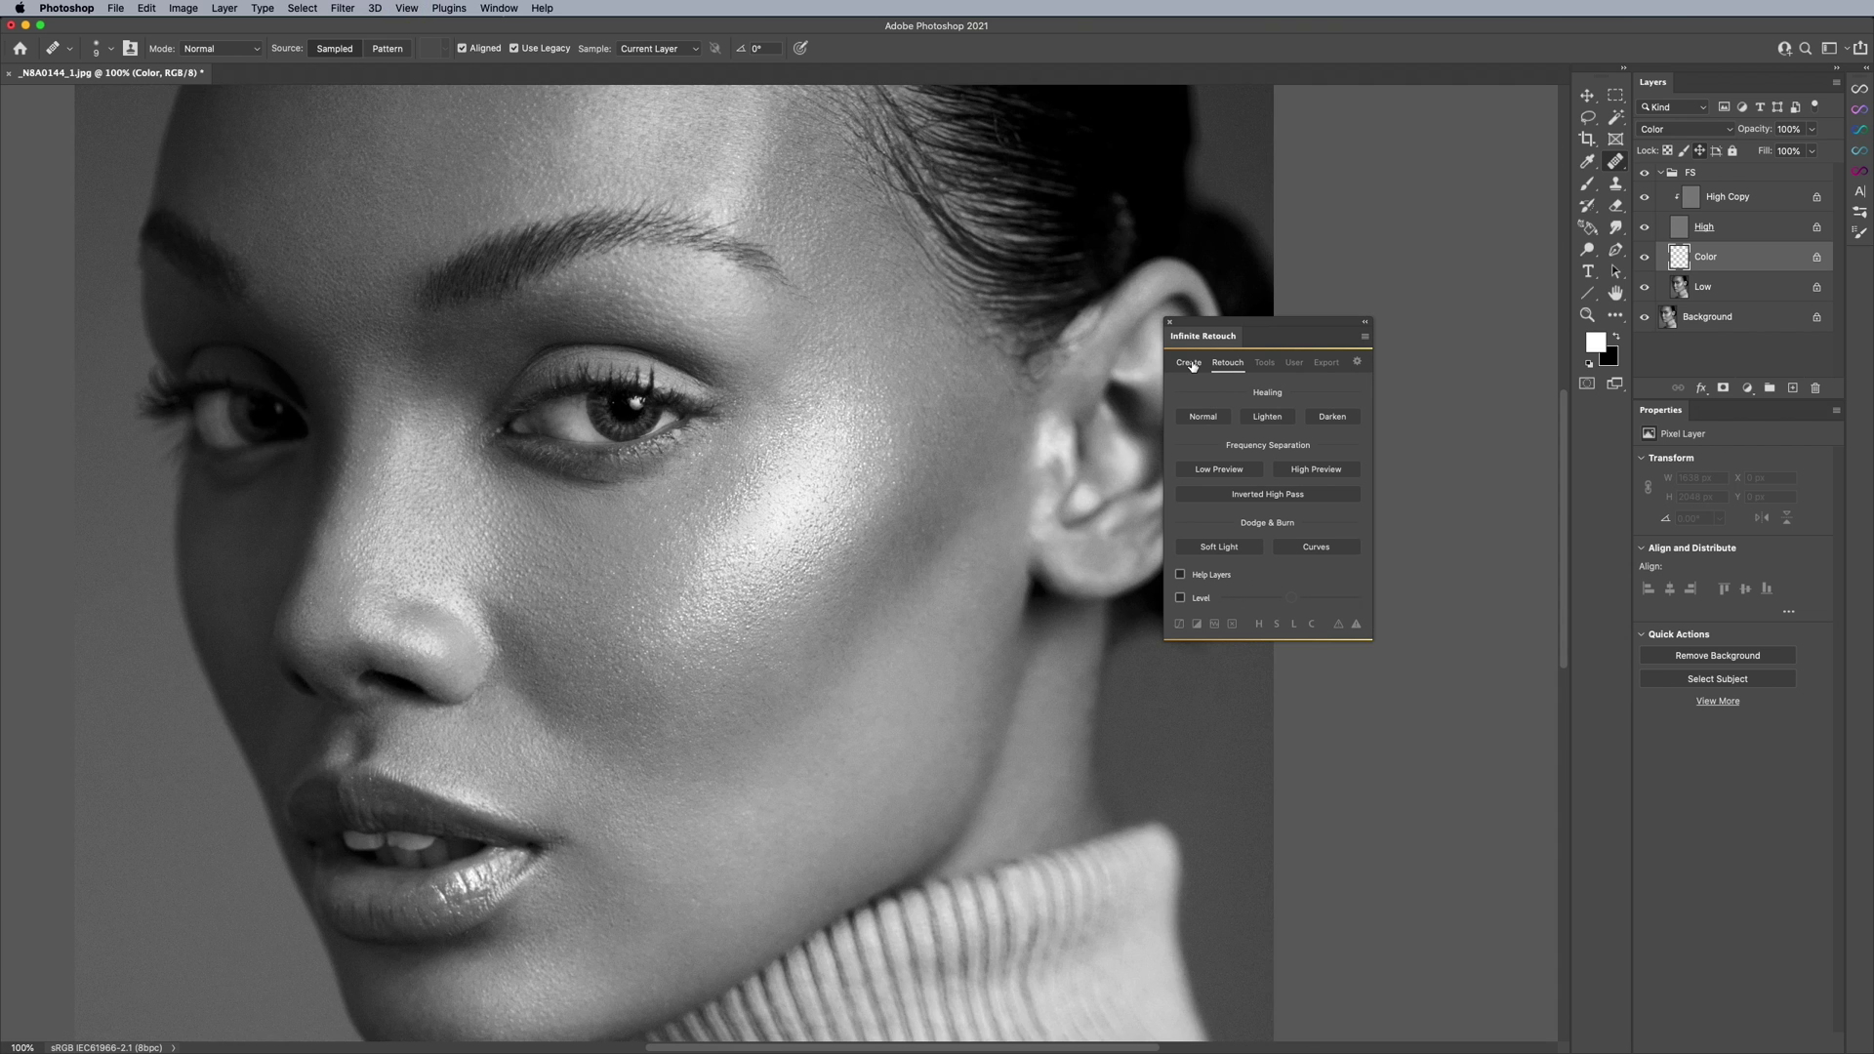
key(super+minus)
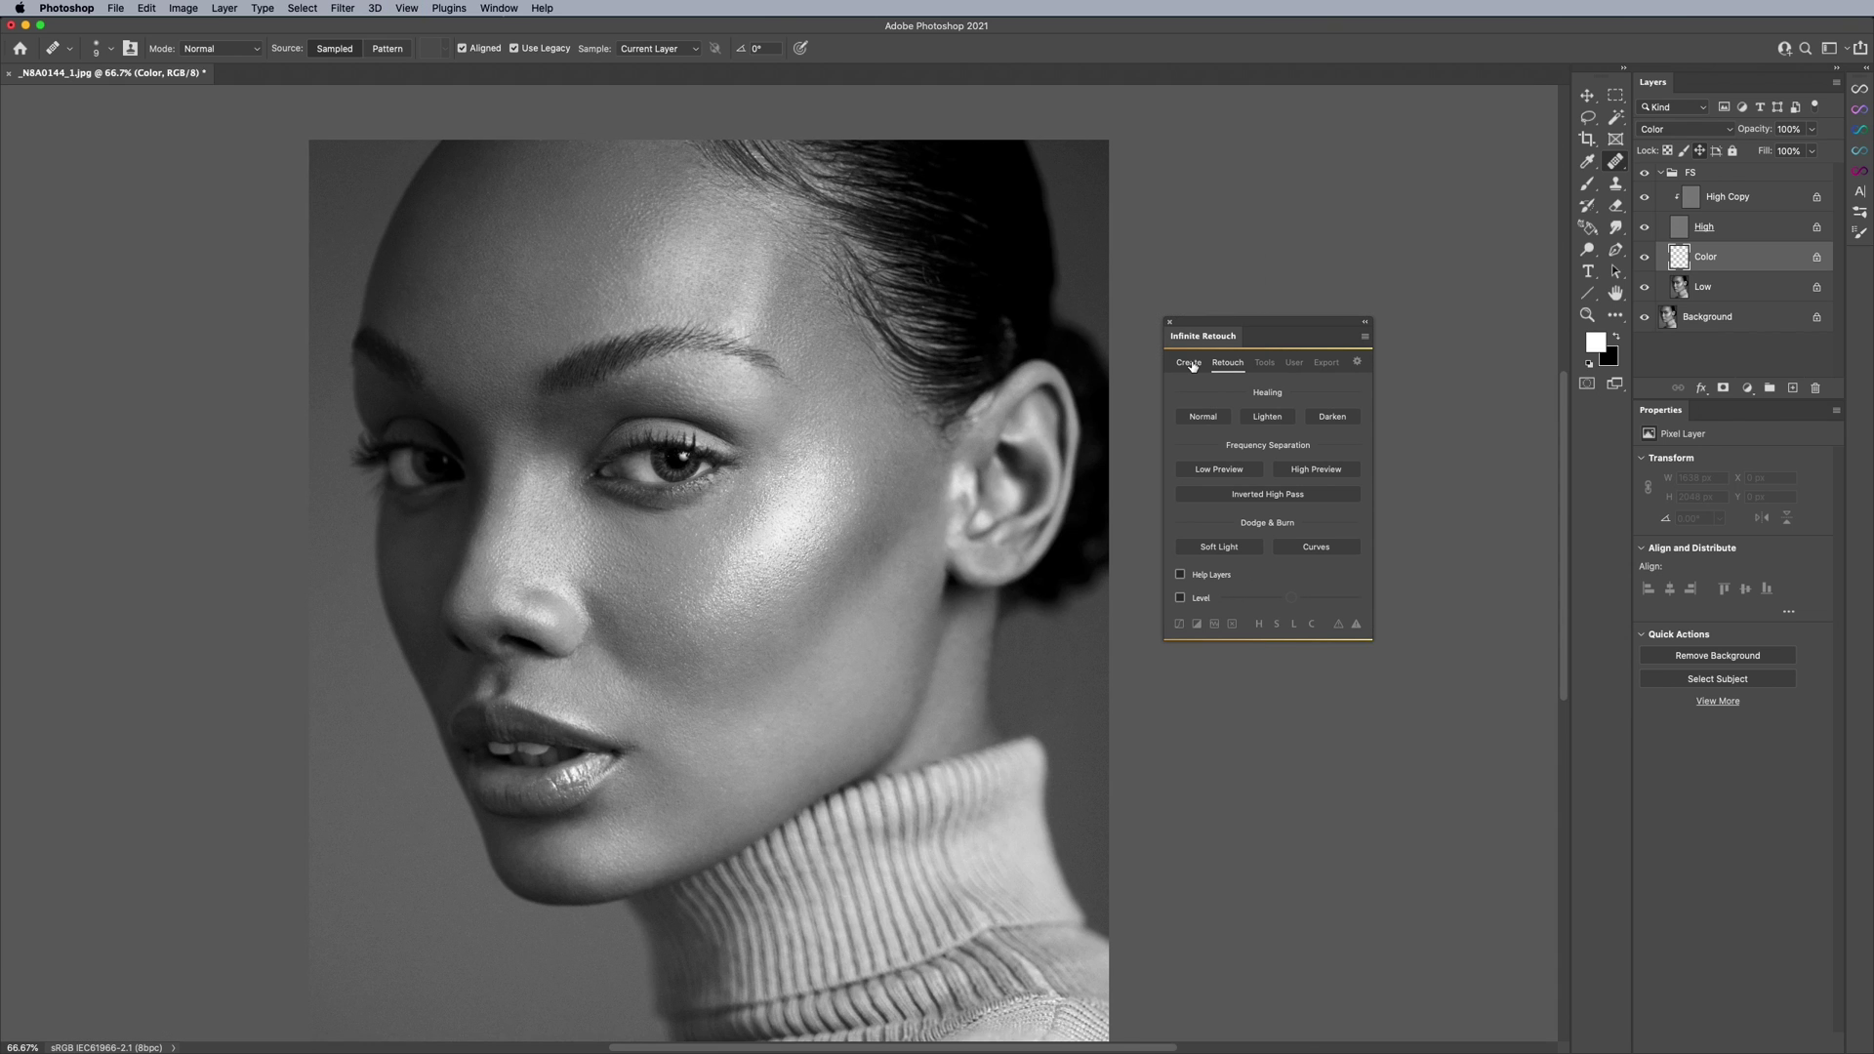